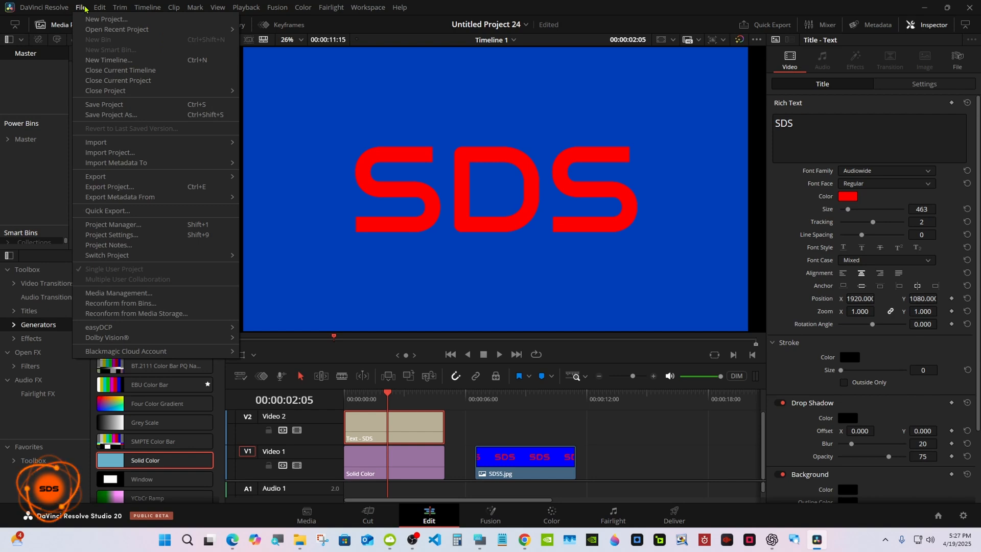
- Export the current SDS title frame as a still image and move the playhead onto the SDS5.jpg clip
mouse_move(150, 179)
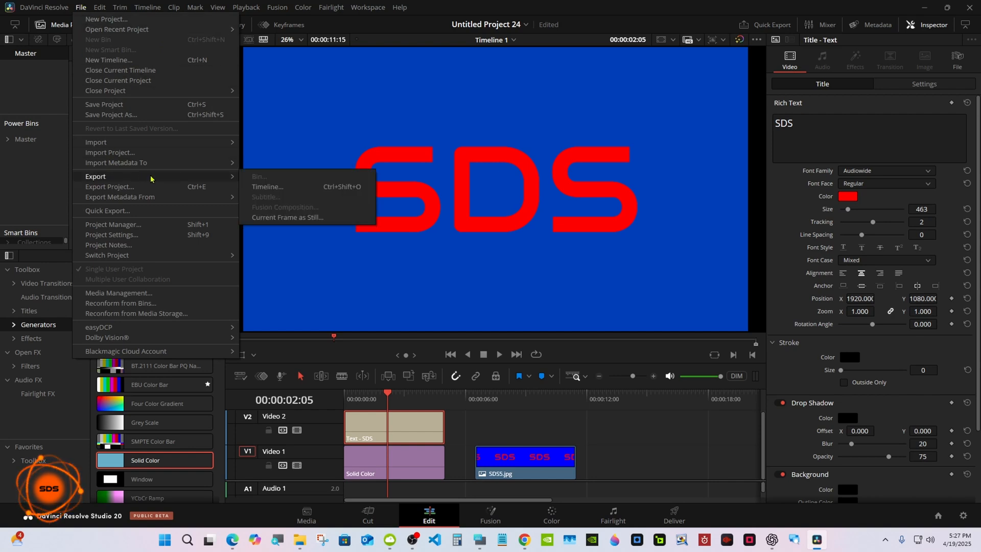
click(293, 218)
click(515, 399)
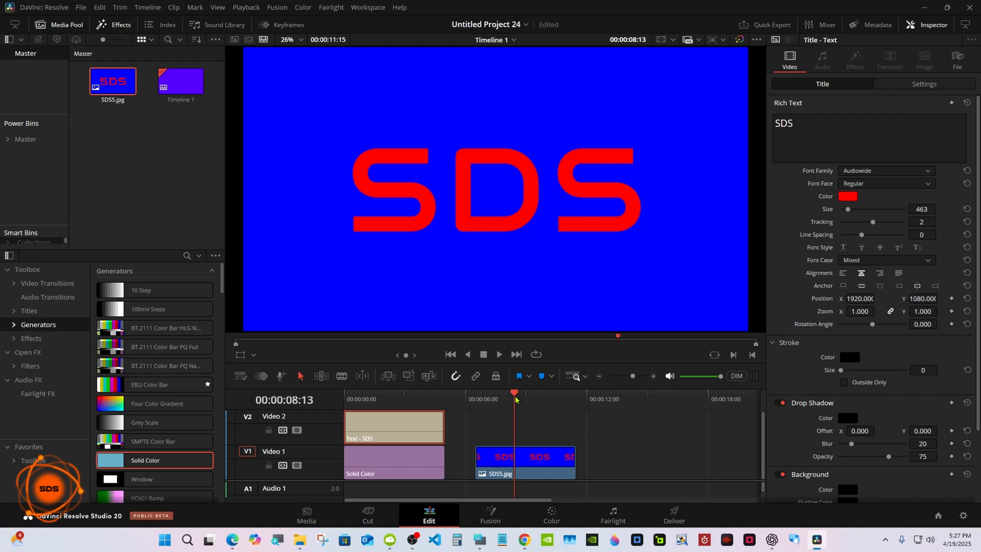
- Delete the SDS5.jpg, SDS text and Solid Color clips from the timeline
right_click(503, 462)
click(521, 238)
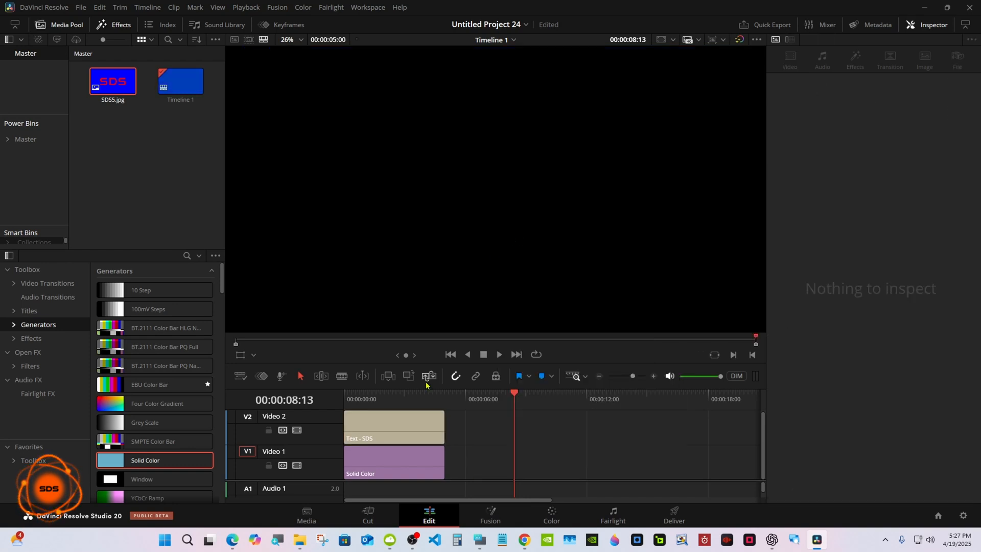
drag(458, 438, 403, 458)
right_click(403, 457)
click(426, 359)
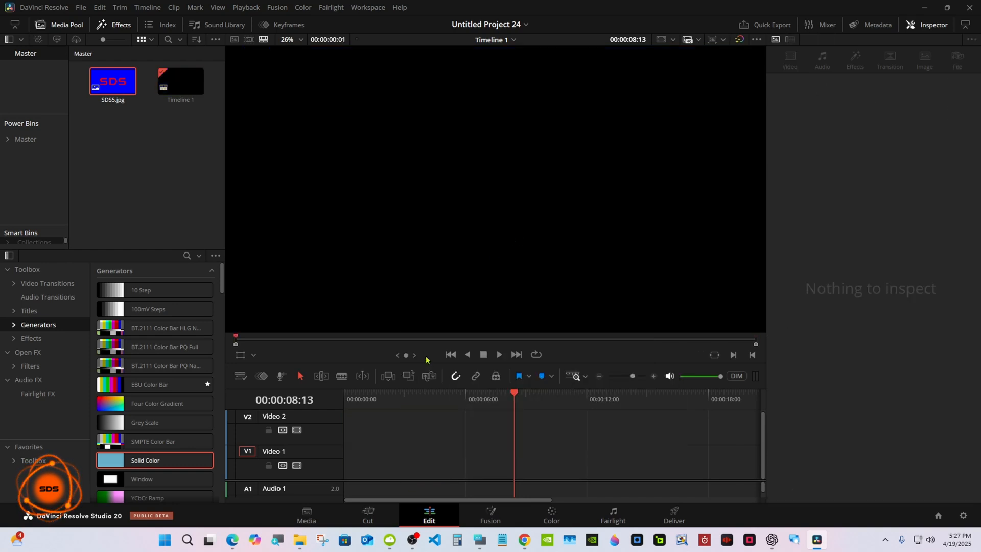
- Create a five-second, 30 fps Fusion composition clip and place it at the start of the Video 1 track
right_click(179, 156)
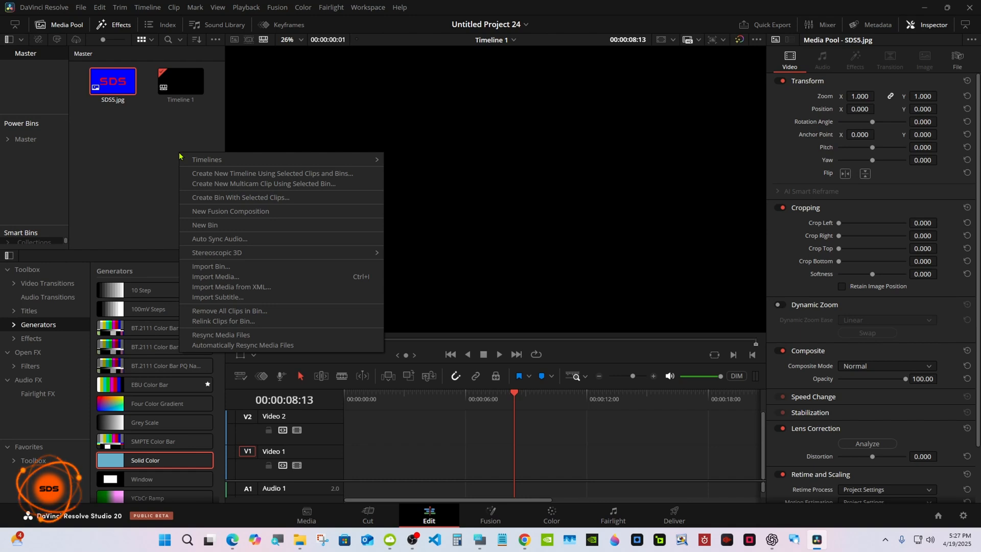
click(312, 211)
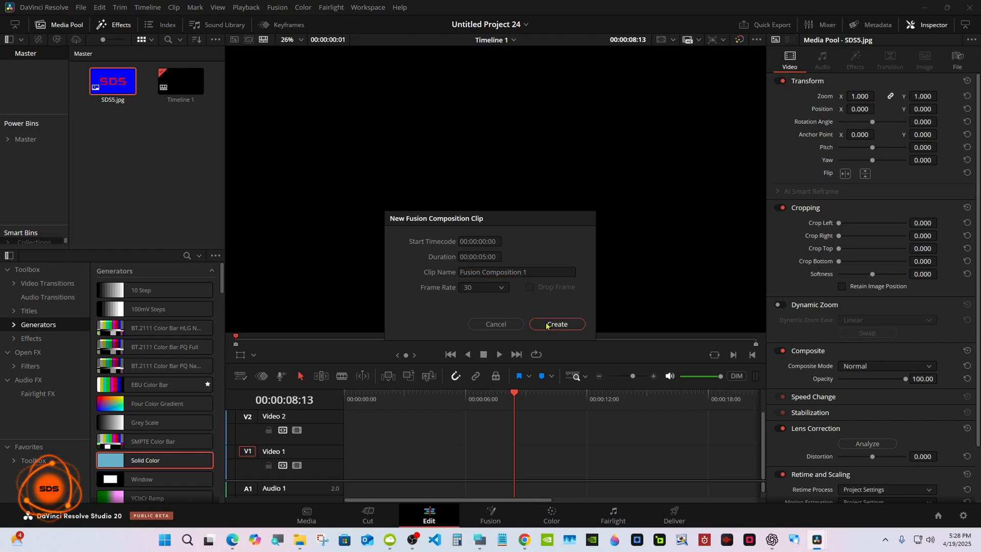
click(554, 324)
drag(112, 82, 360, 450)
click(346, 399)
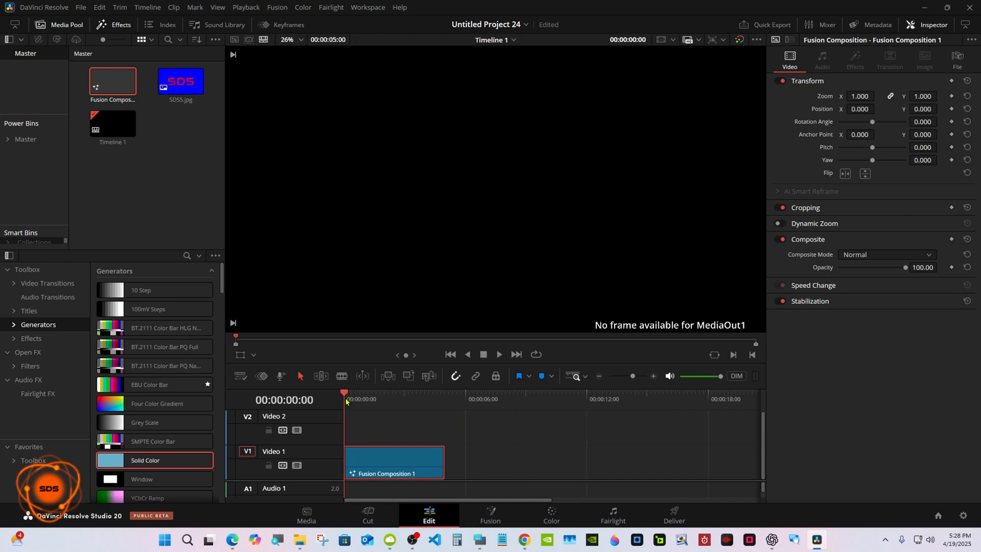
drag(393, 389, 396, 405)
- Open the composition on the Fusion page, add a Background node feeding MediaOut1, and show MediaOut1 in the viewer
click(490, 507)
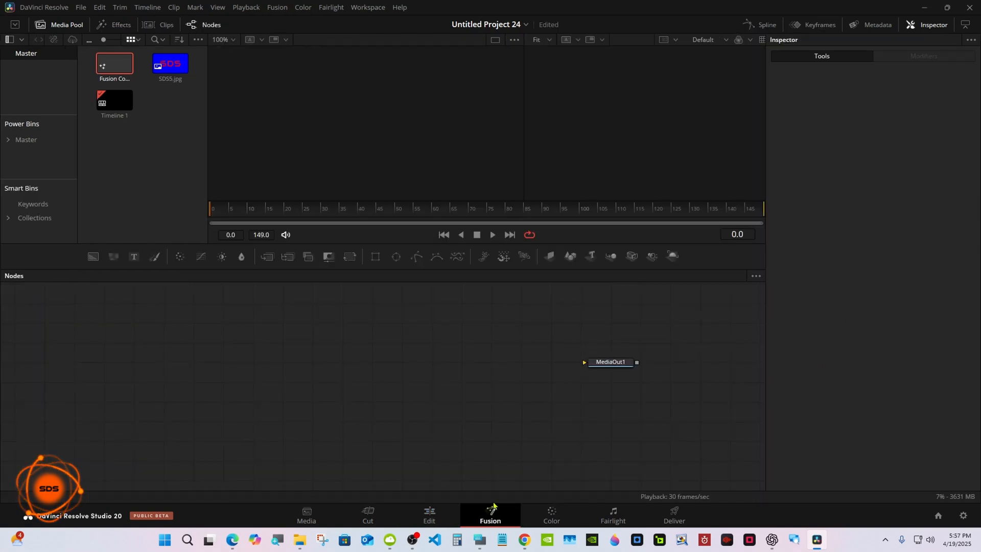
drag(93, 256, 604, 366)
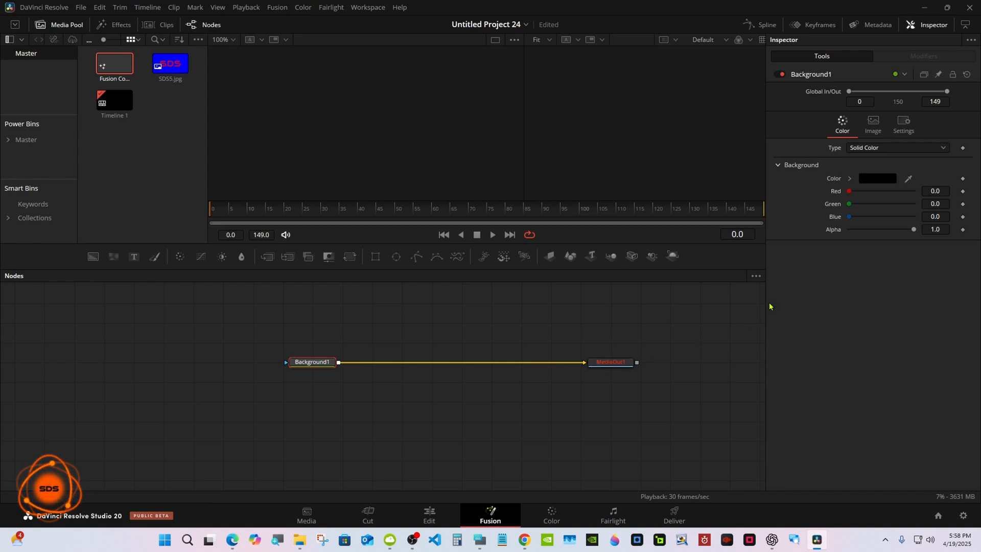
click(599, 371)
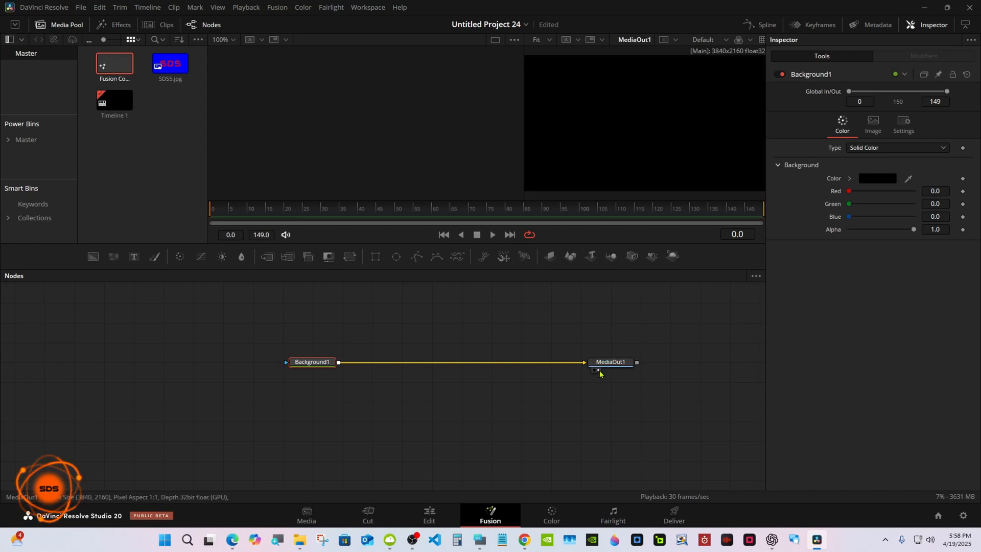
- Set the Background1 alpha to 0.0 and switch to a single-viewer layout
drag(914, 229, 827, 233)
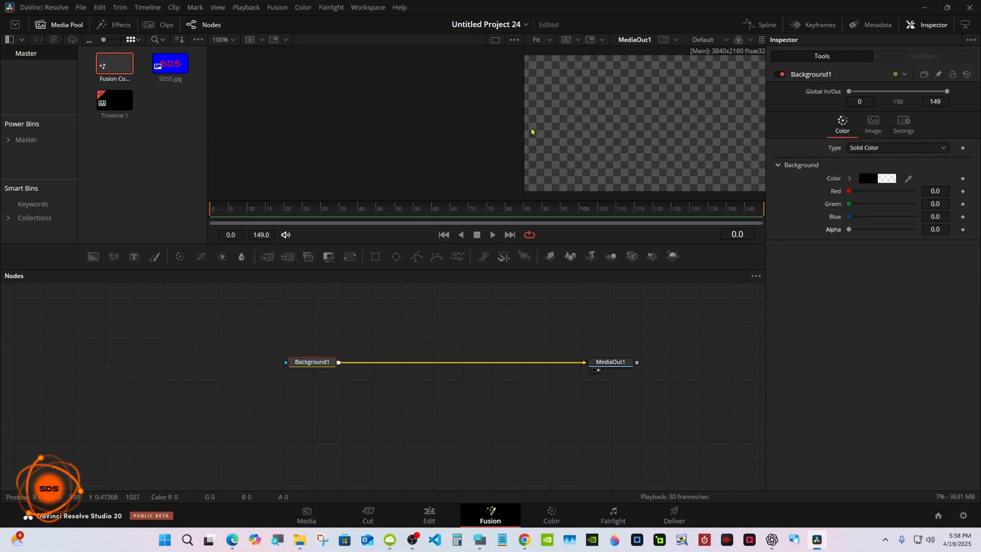
drag(526, 129, 489, 125)
click(747, 41)
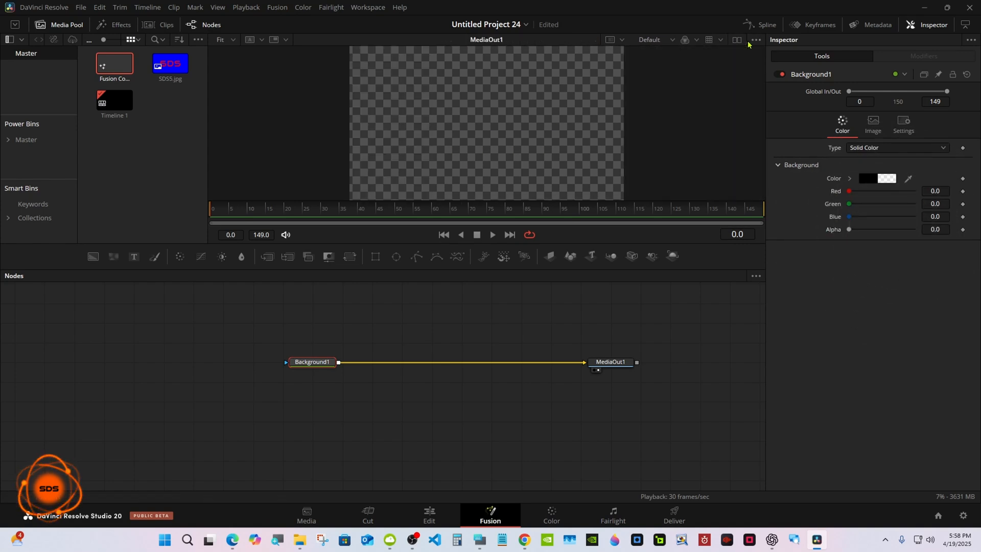
- Import the SVG file of the logo into the composition with an image size of 1920 by 1080
click(435, 310)
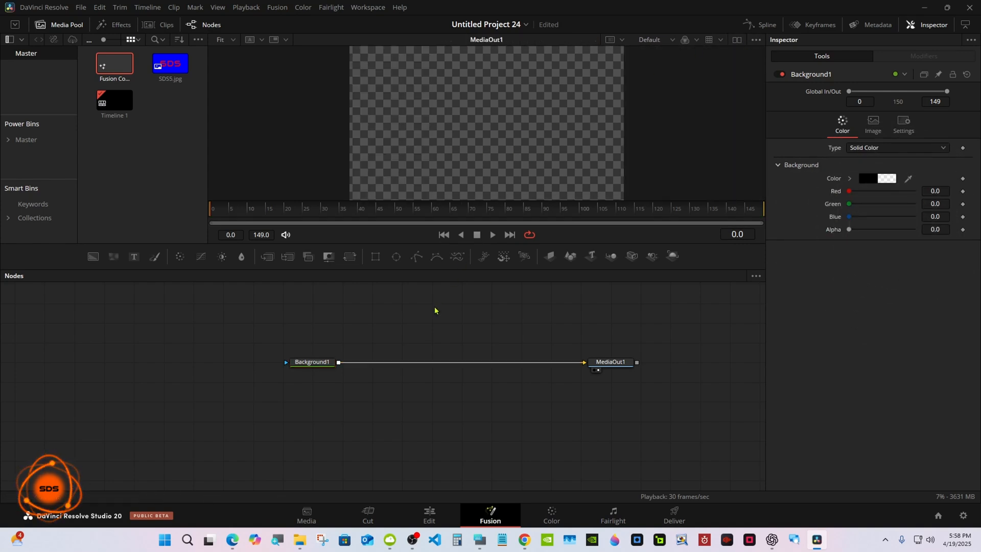
click(282, 8)
mouse_move(317, 77)
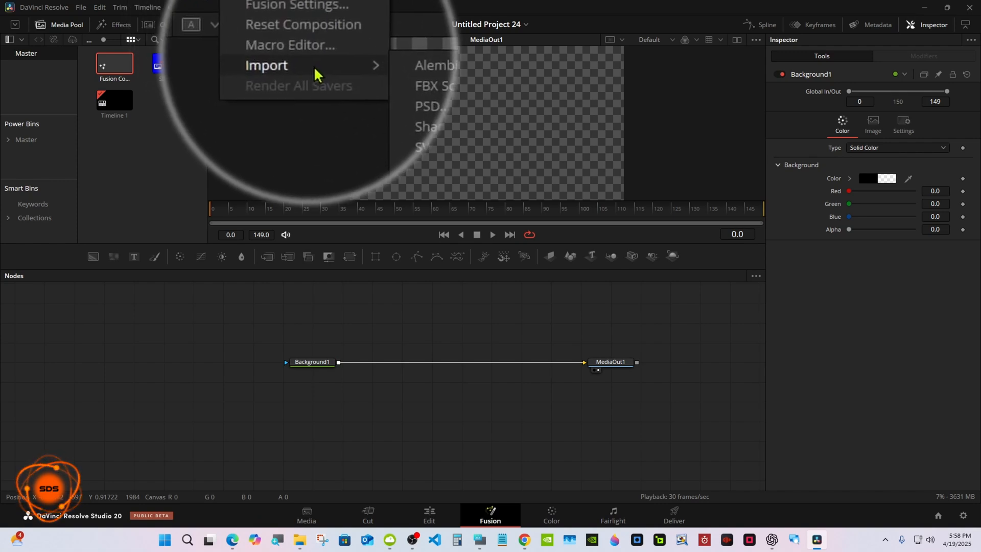
click(404, 116)
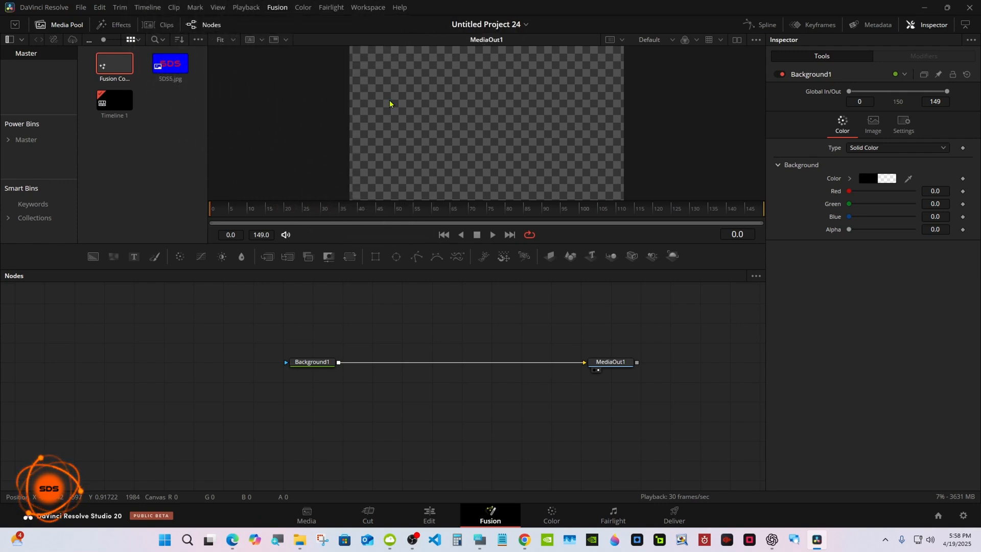
click(442, 123)
double_click(442, 123)
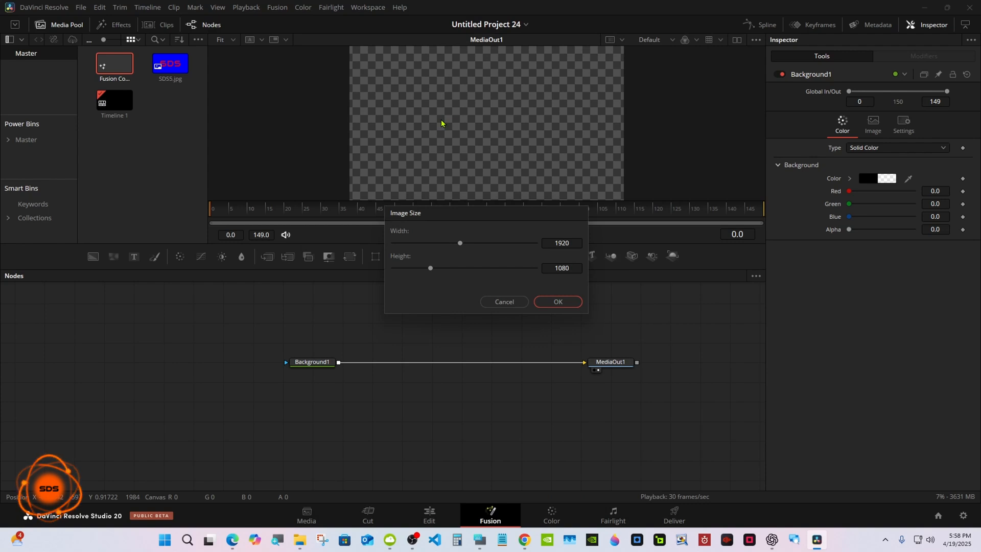
click(548, 301)
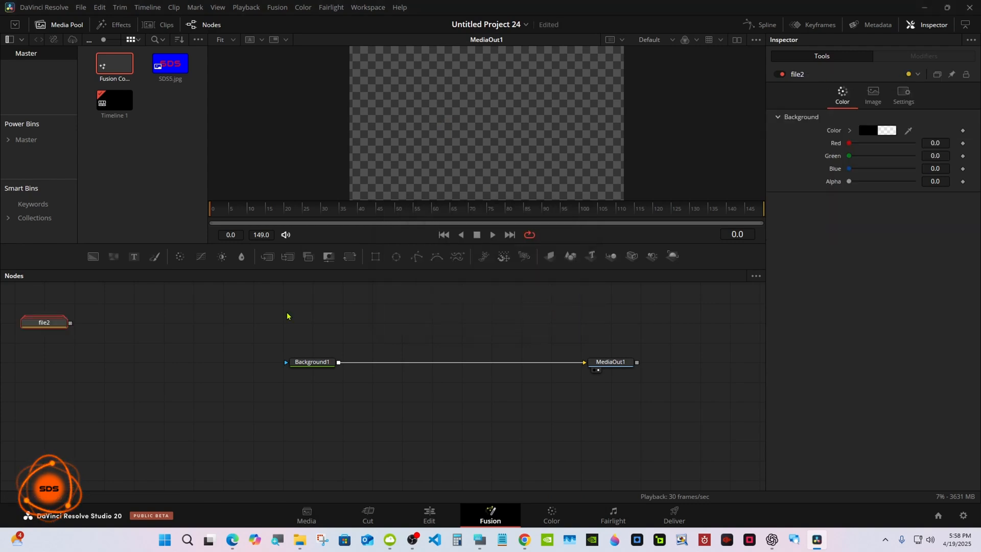
- Place the imported file2 group beneath the Background1 to MediaOut1 connection and expand it
click(440, 421)
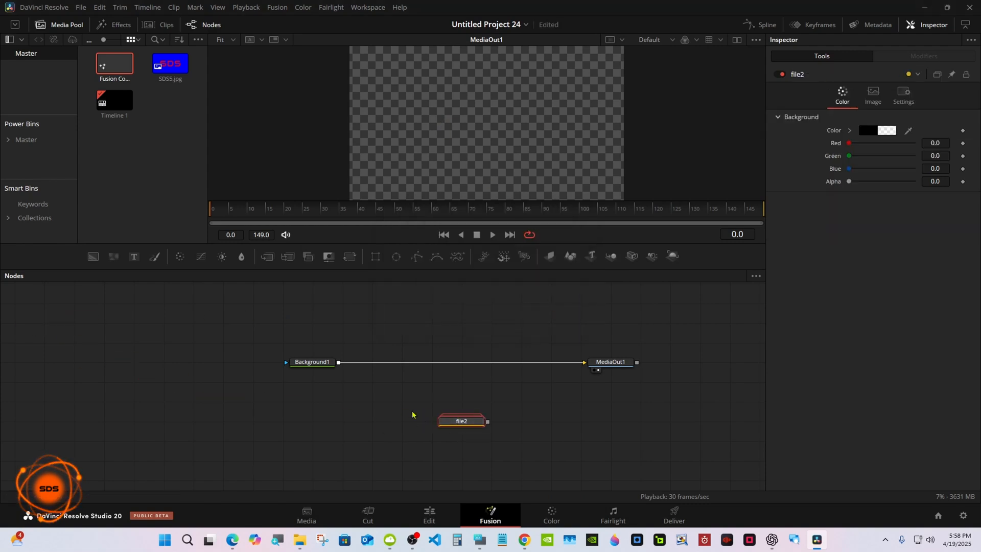
drag(431, 421, 411, 409)
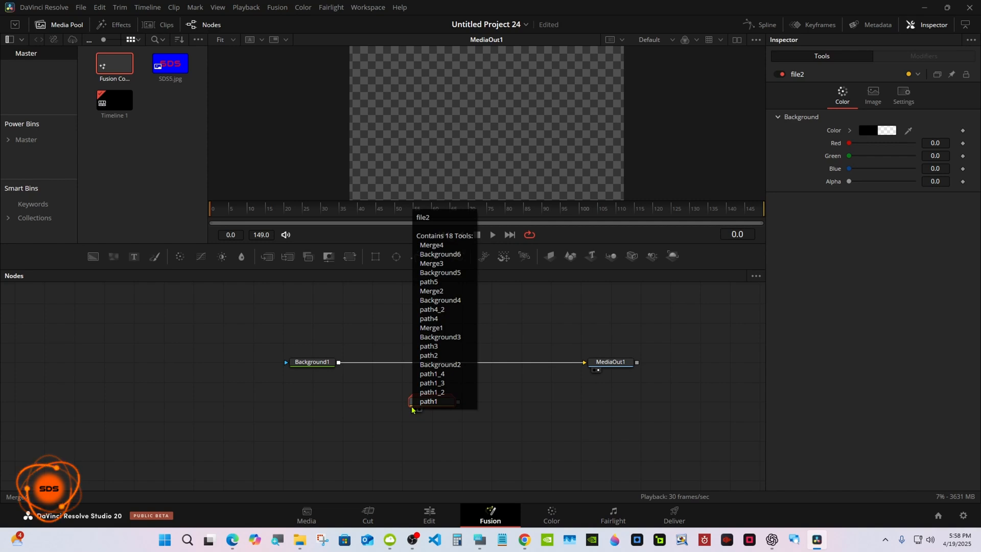
click(416, 403)
- Copy the path1_2 node out of the file2 group and paste it into empty space in the node graph
click(308, 429)
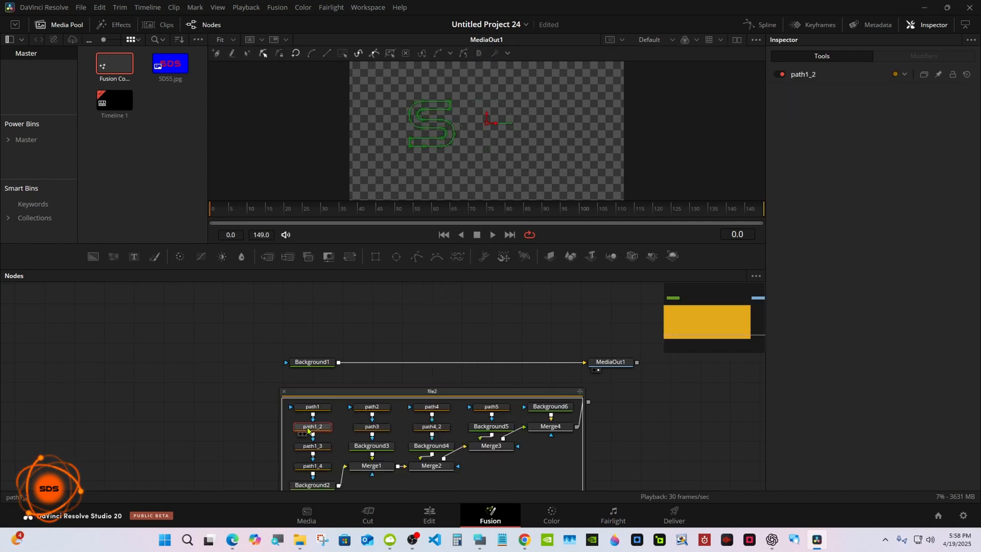
right_click(308, 429)
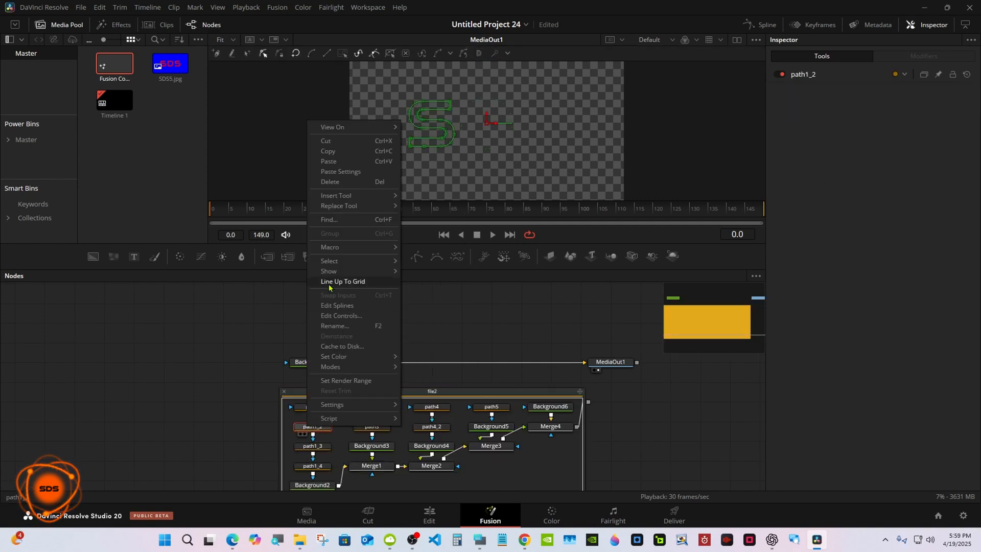
click(331, 155)
right_click(143, 334)
click(166, 490)
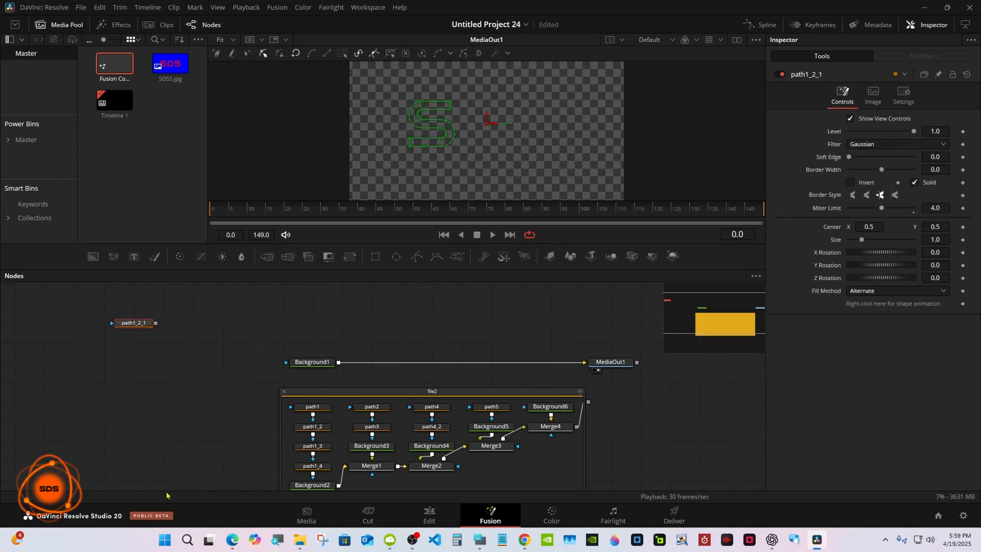
- Copy the path1_3 node from the file2 group and paste it below the path1_2 copy
drag(309, 445, 310, 449)
right_click(310, 450)
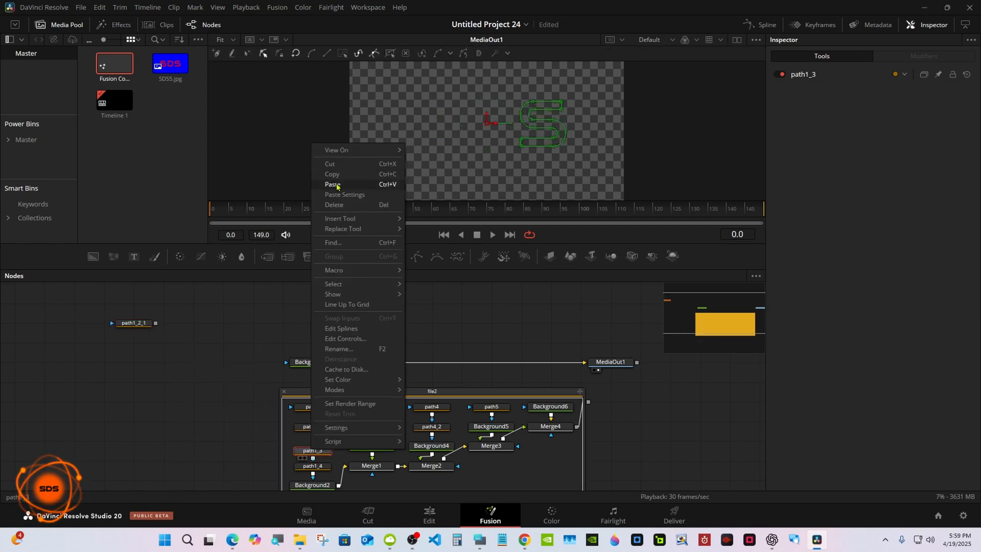
click(333, 176)
right_click(127, 366)
click(145, 526)
- Copy the path1_4 node from the file2 group and paste it below the path1_3 copy
click(313, 466)
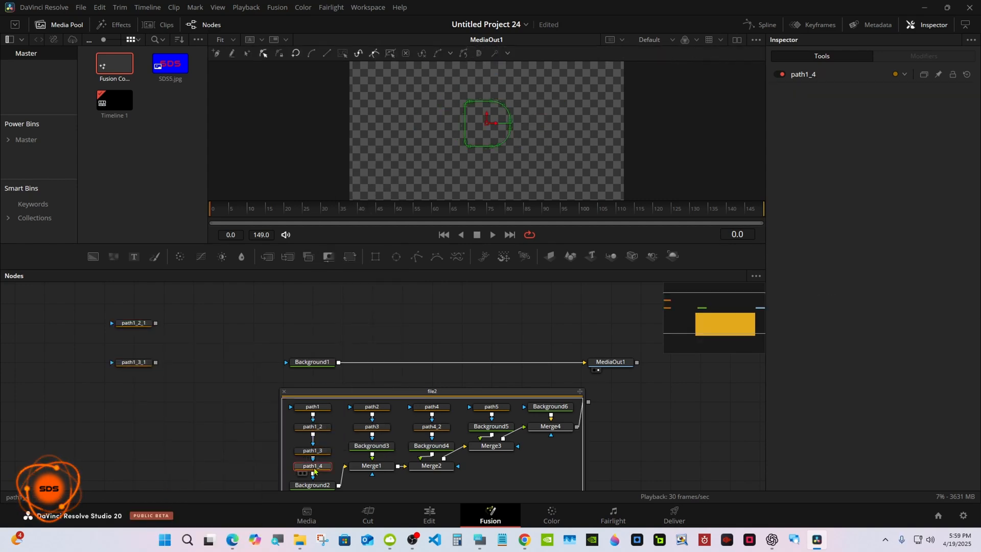
right_click(313, 467)
click(336, 191)
right_click(130, 402)
click(158, 383)
- Copy the path4_2 node from the file2 group and paste it between the path1_2 and path1_3 copies
drag(366, 427, 367, 412)
click(423, 428)
right_click(423, 428)
click(444, 153)
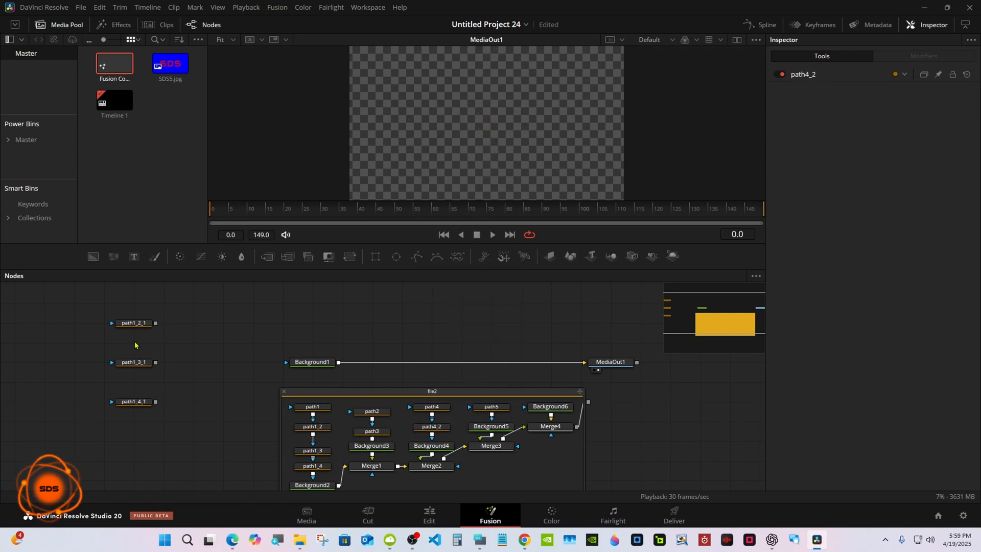
right_click(134, 342)
click(154, 498)
- Check the outlines of the four copied path nodes together and delete the imported file2 group
click(189, 418)
drag(100, 313, 164, 444)
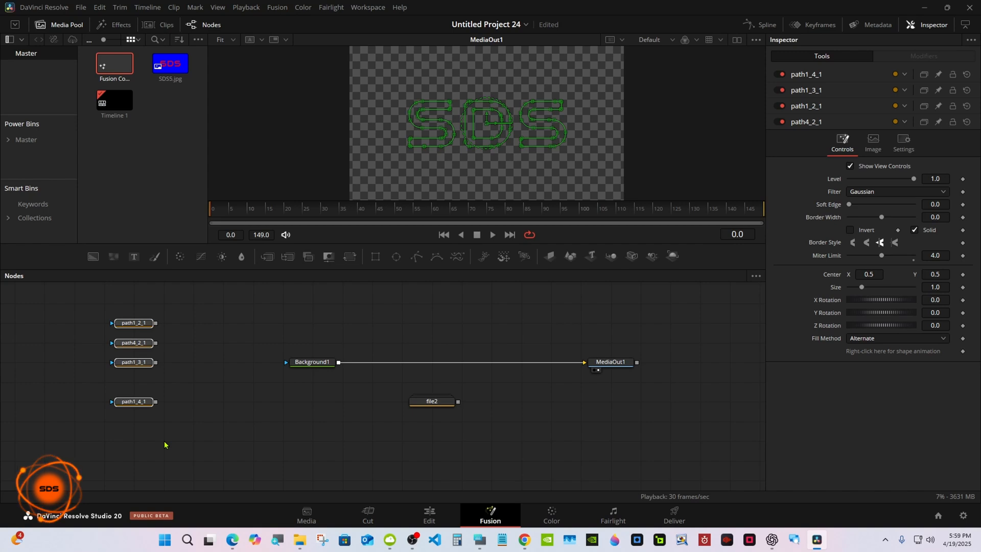
click(432, 401)
right_click(425, 402)
click(463, 103)
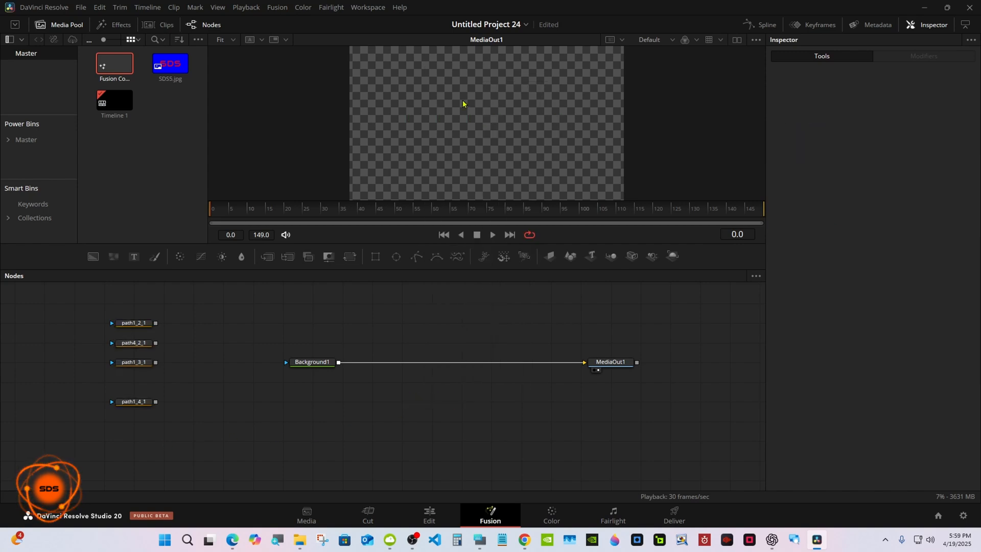
- Insert a Merge node after Background1 and add a second Background node above it
click(303, 363)
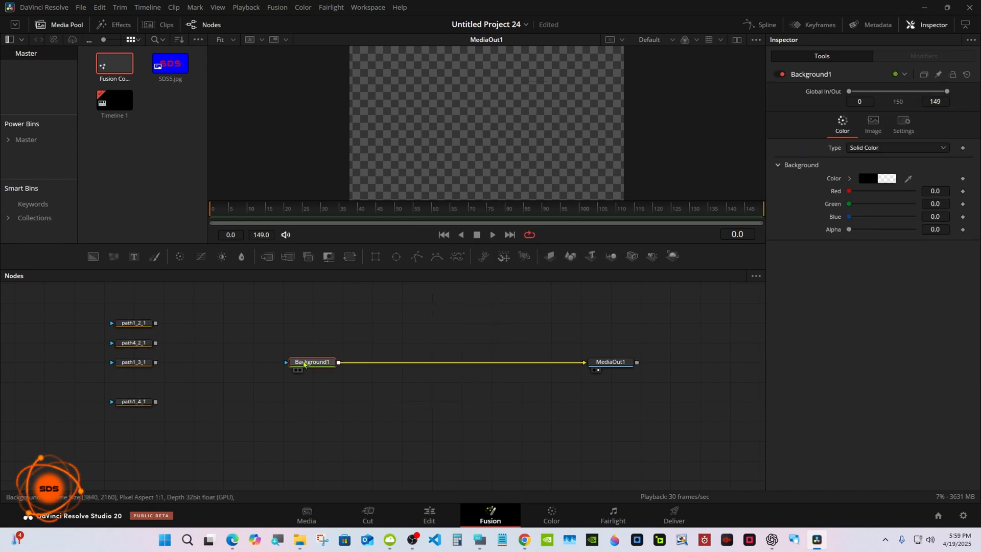
click(267, 257)
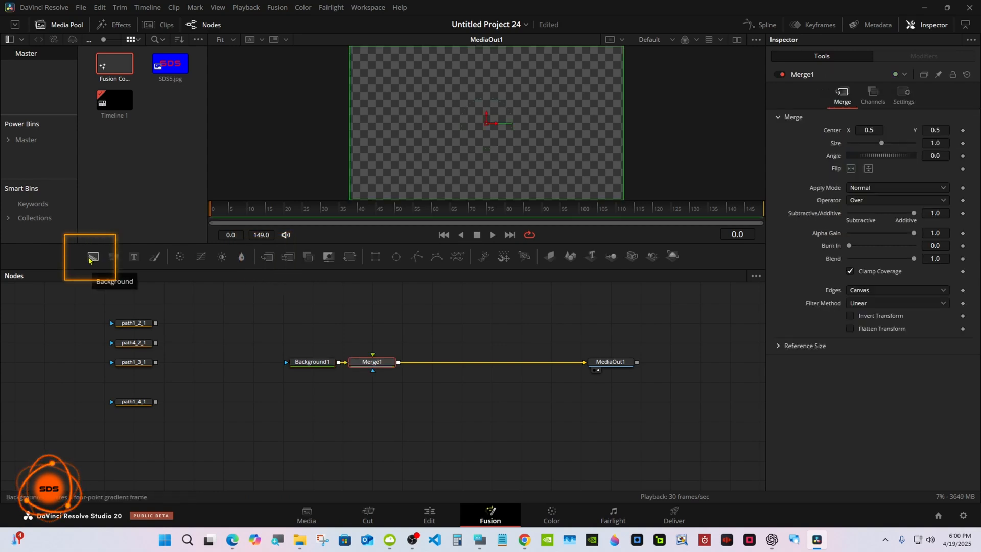
drag(89, 259, 388, 332)
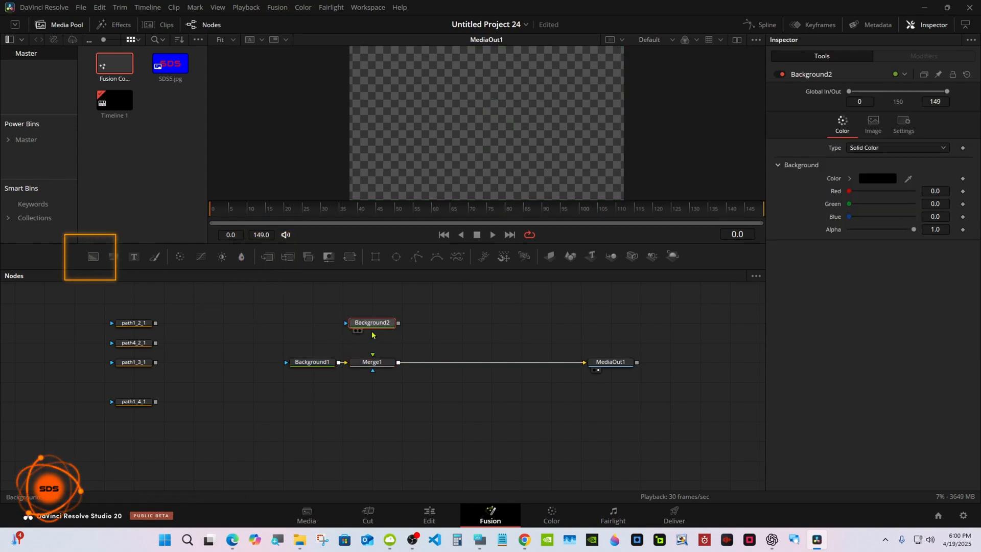
- Move path1_2_1 above Background2, connect it as the mask, and connect Background2 to the Merge1 foreground
click(136, 329)
drag(136, 330, 380, 296)
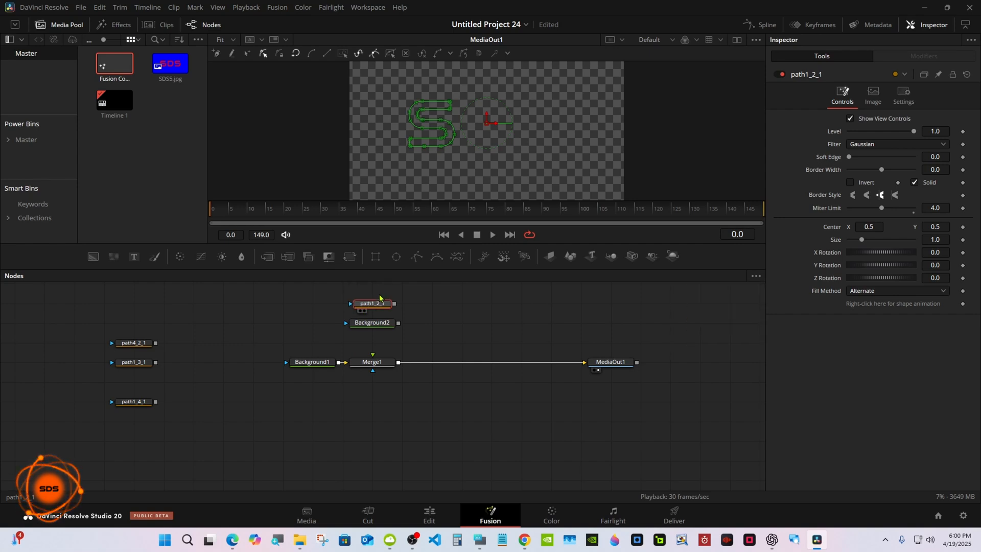
drag(393, 303, 373, 354)
- Colour Background2 red by setting its Red value to 1.0
click(372, 324)
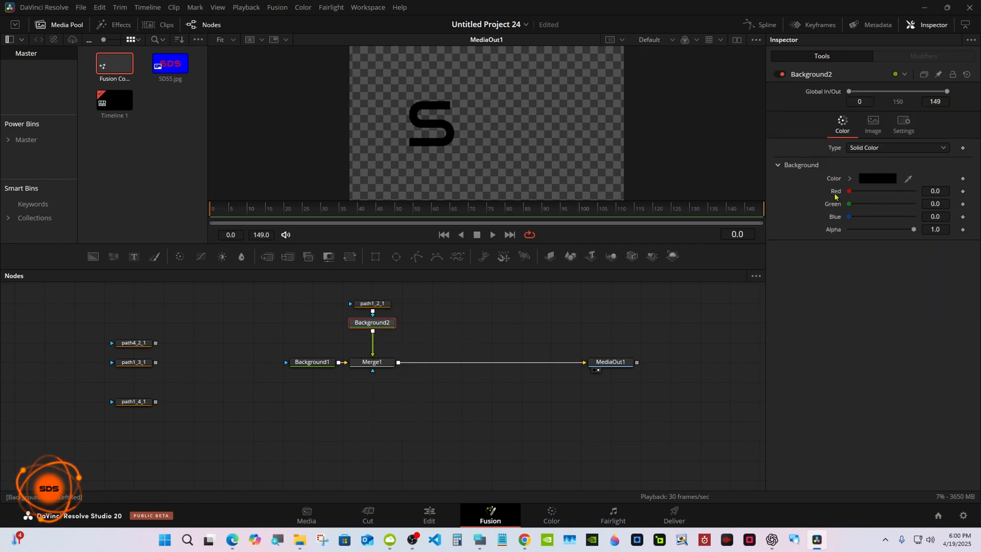
drag(849, 191, 917, 193)
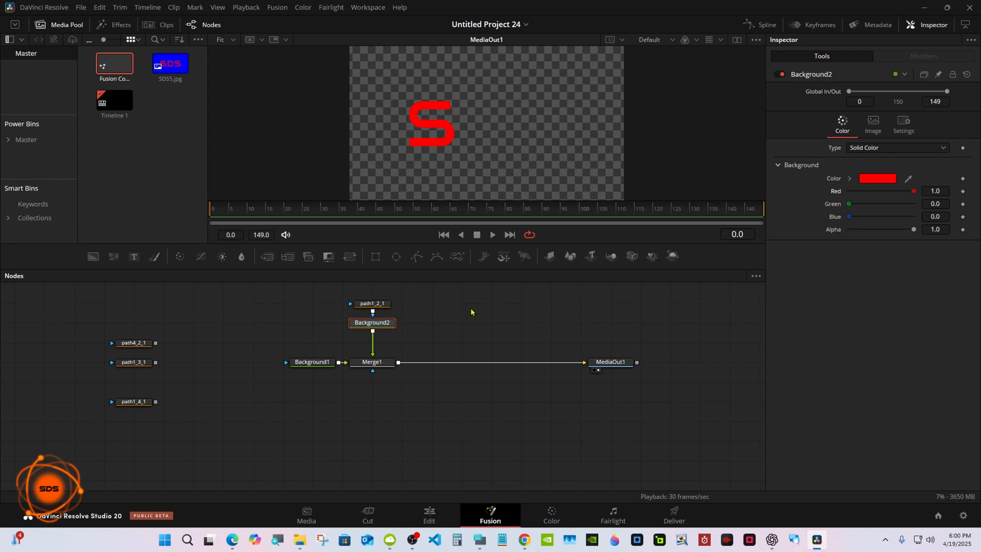
- Turn off the Solid option of the path1_2_1 mask on the first letter S
click(377, 304)
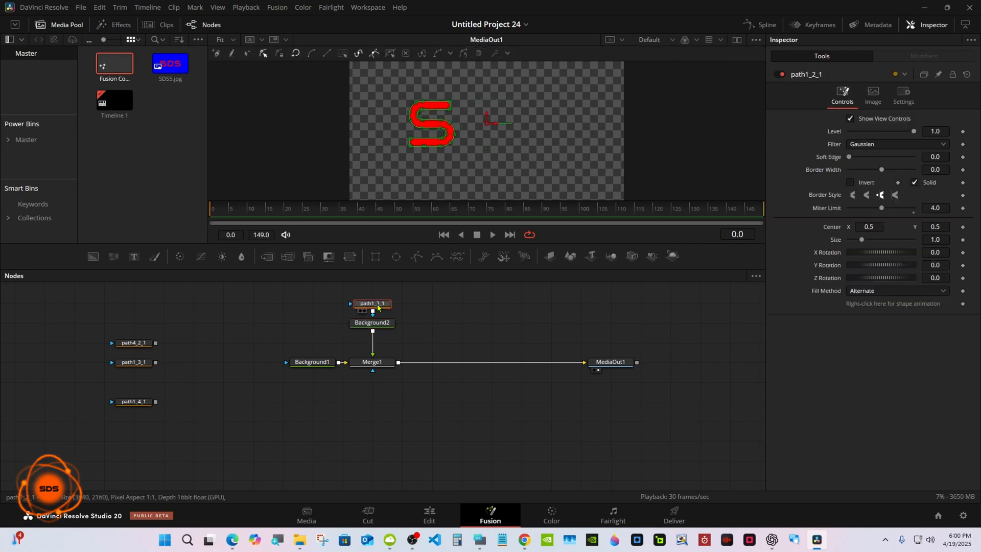
click(915, 183)
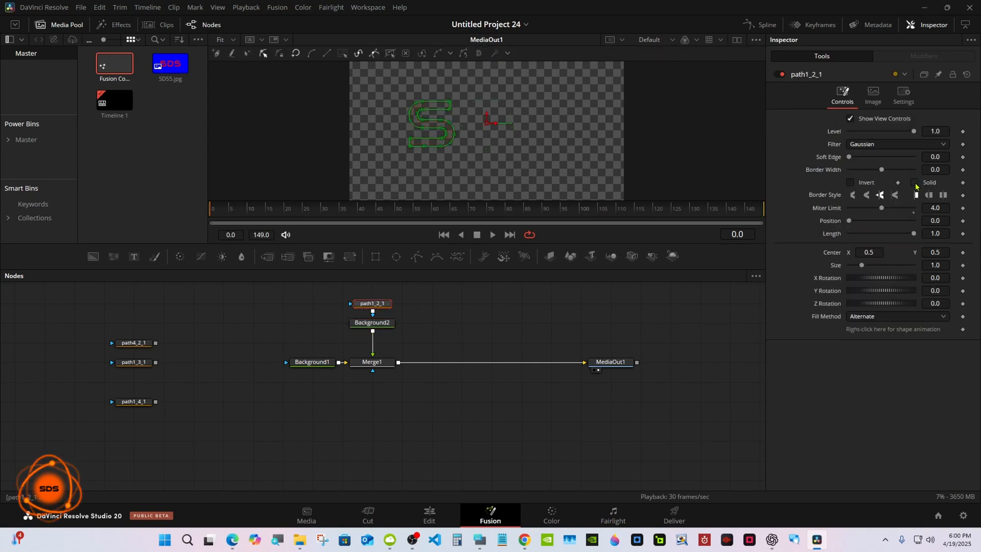
- Bring up the on-screen keyboard and set the Border Width of the path1_2_1 mask to 0.003
click(479, 540)
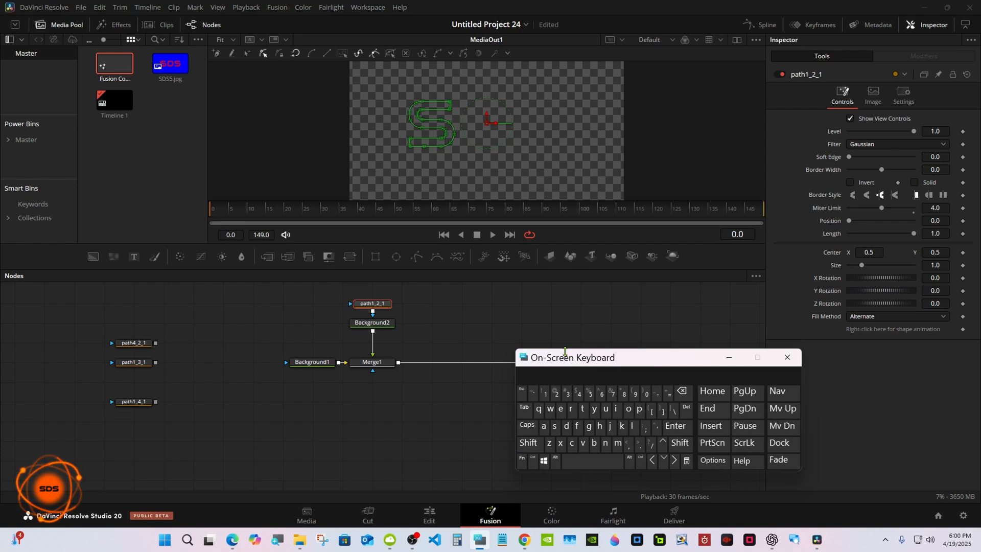
drag(593, 360, 708, 381)
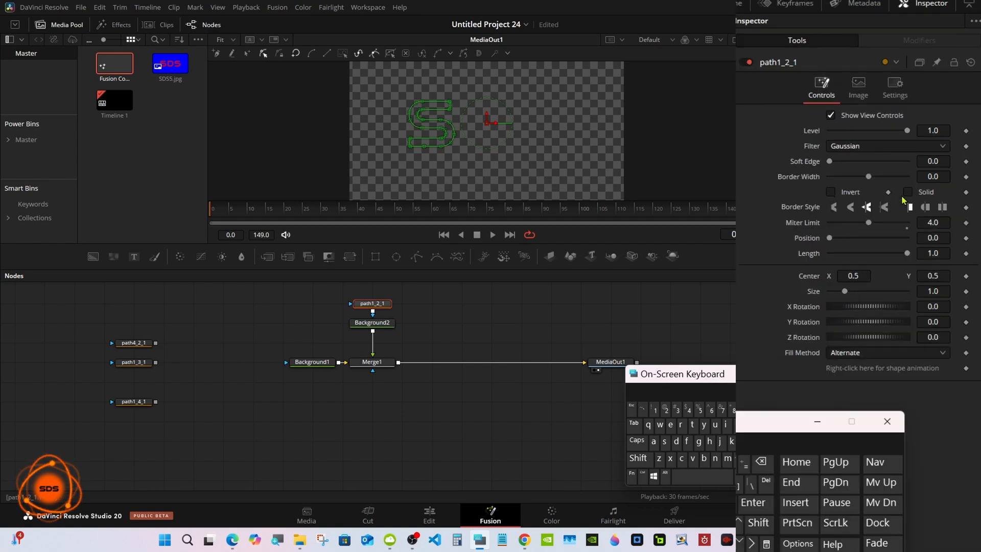
click(938, 176)
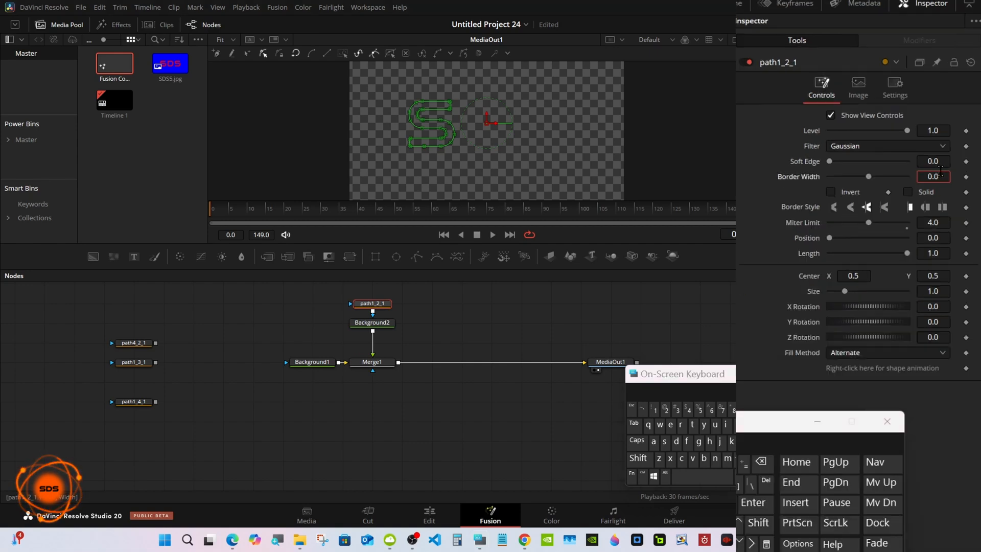
text(03)
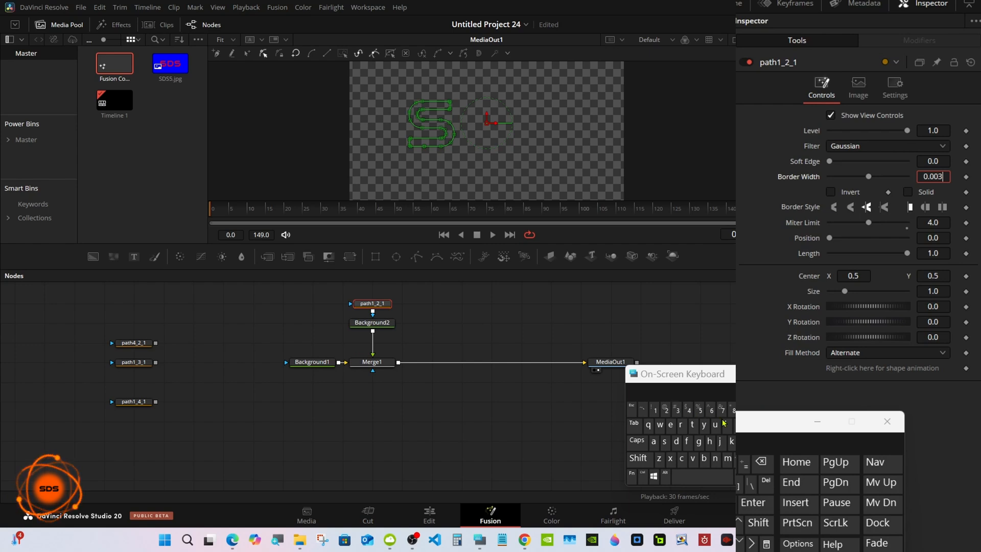
click(754, 502)
click(677, 312)
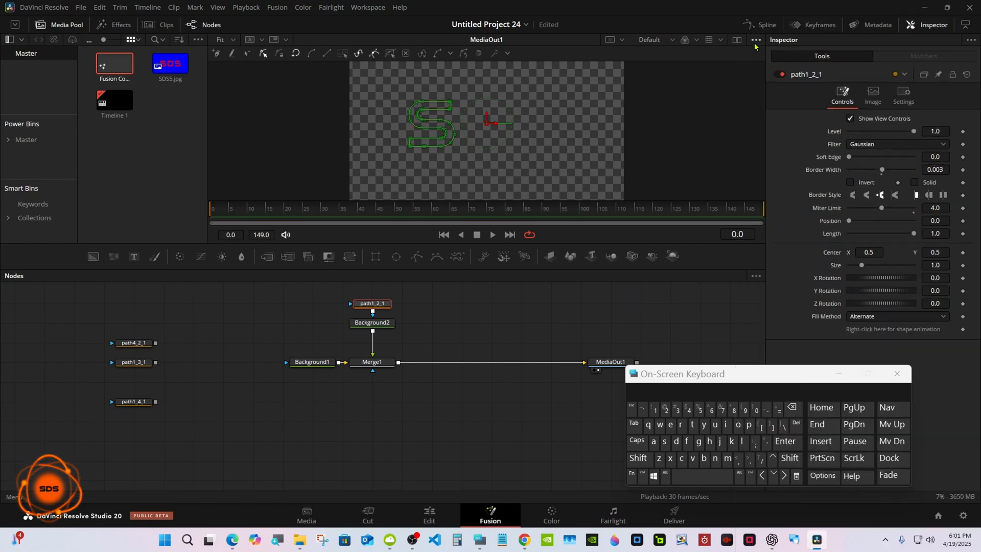
- Turn off the viewer's Checker Underlay and deselect the path1_2_1 mask
click(756, 41)
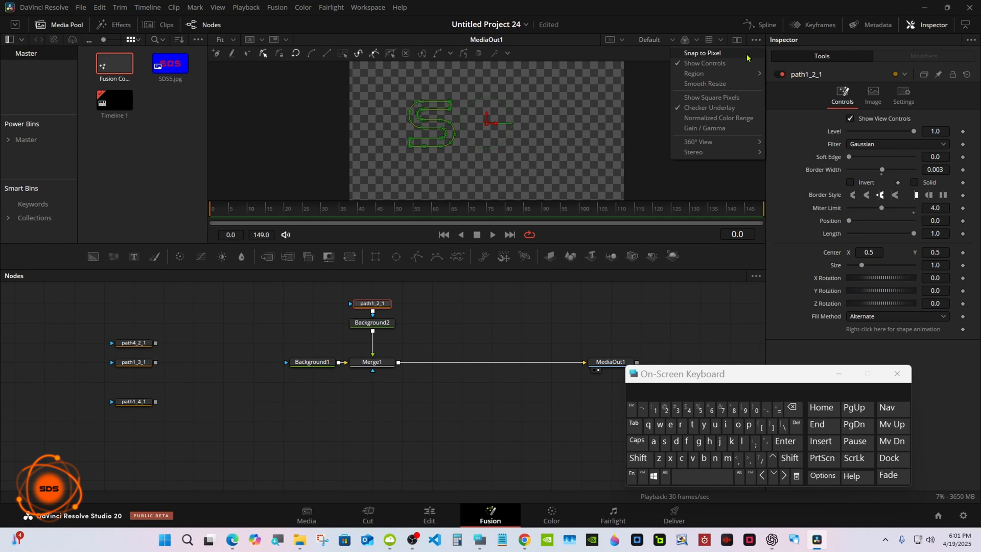
click(708, 109)
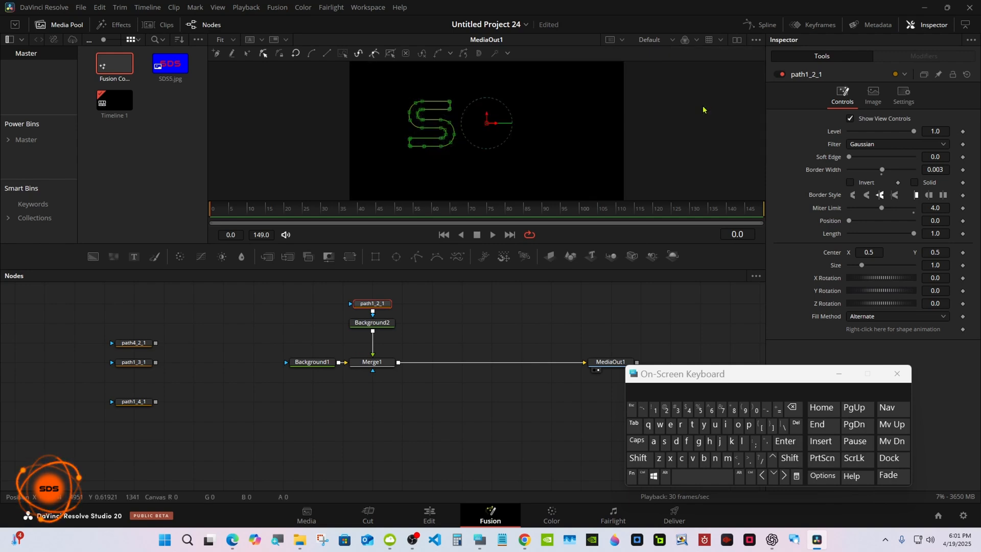
click(536, 298)
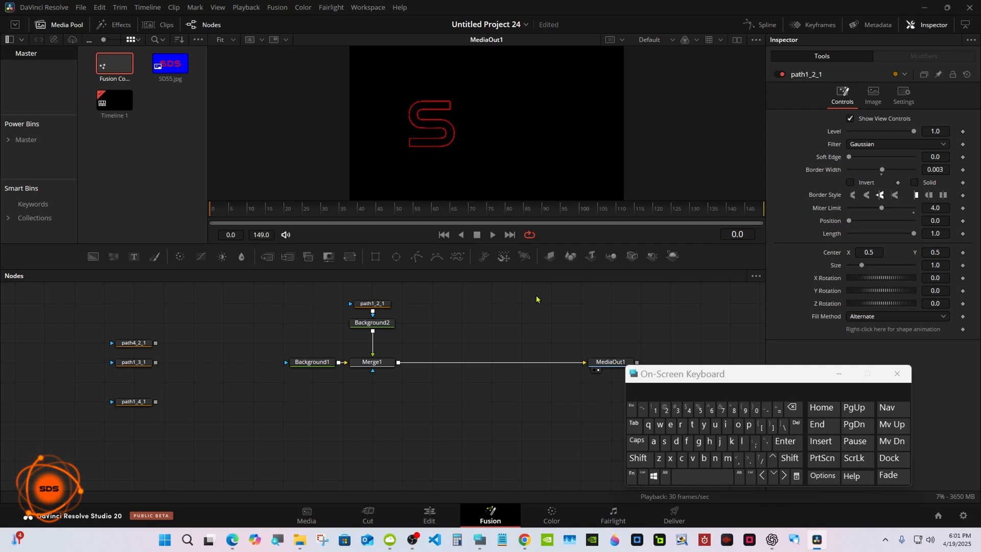
- Add a green Background node (Green 1.0) beside Background2, masked by path1_4_1 and merged after Merge1
drag(91, 256, 447, 324)
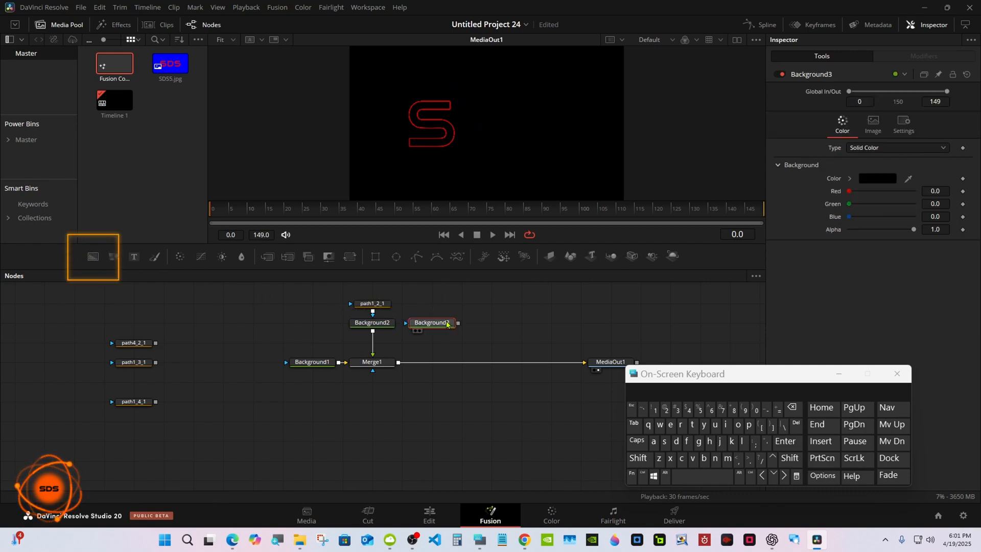
click(146, 346)
click(144, 362)
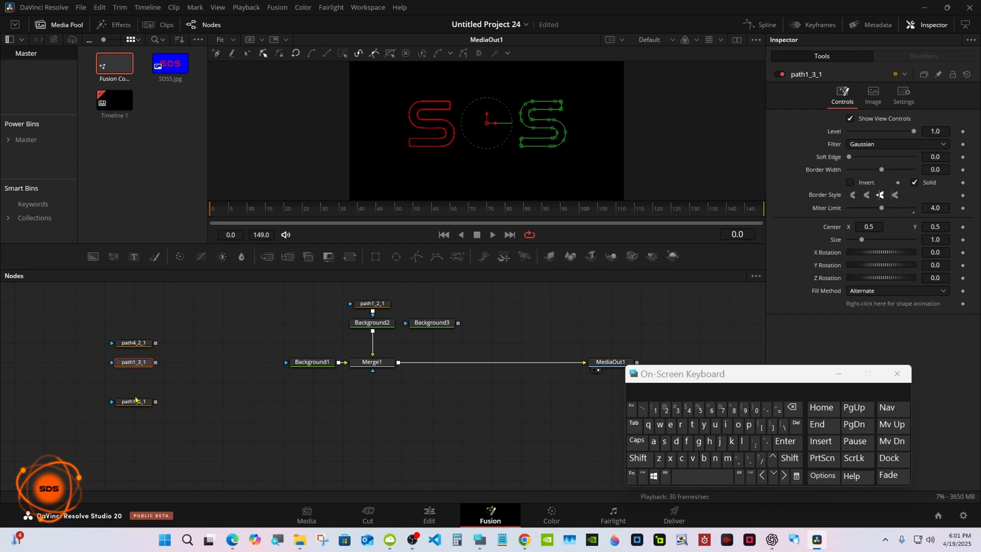
drag(136, 402, 399, 363)
click(428, 326)
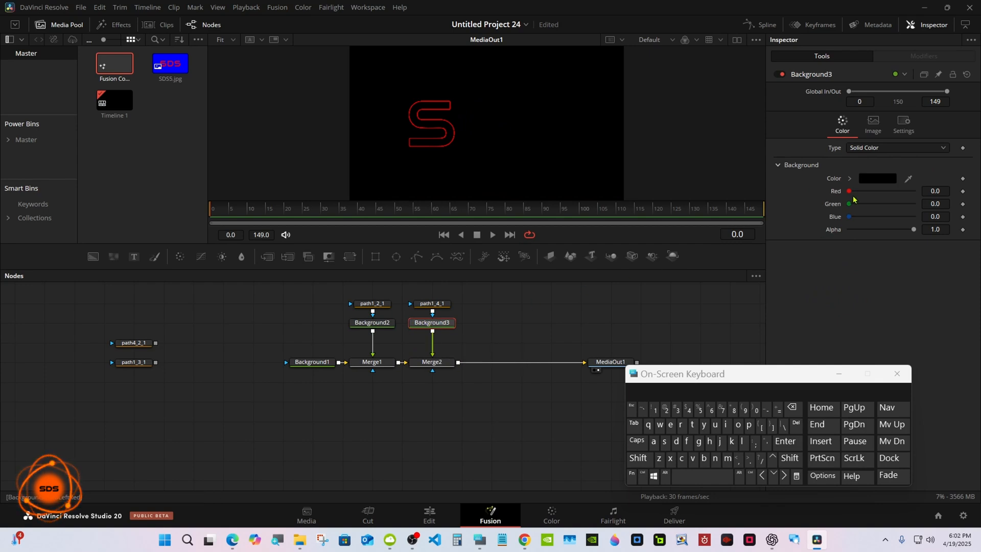
drag(849, 203, 902, 215)
- Turn off Solid on the path1_4_1 mask and set its Border Width to 0.003
click(435, 305)
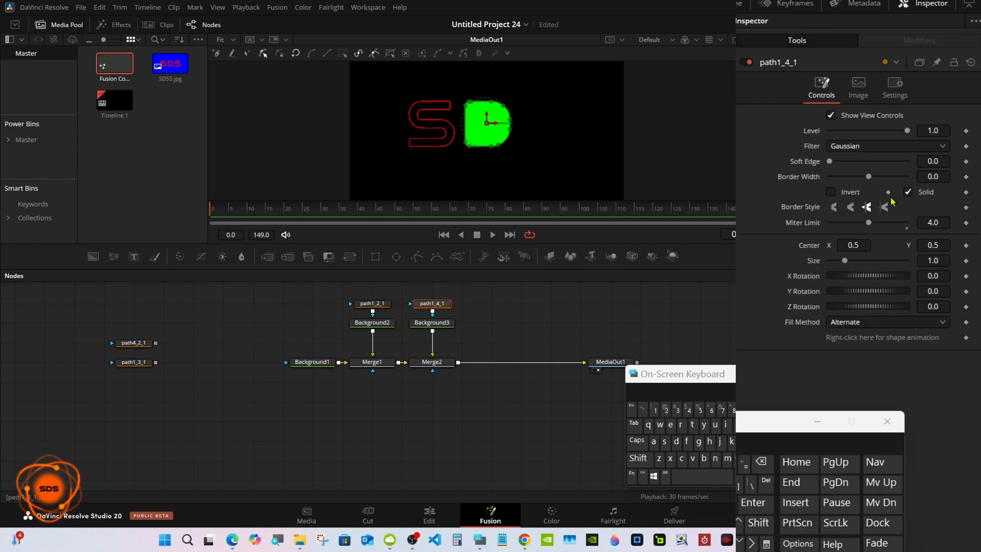
click(915, 183)
click(941, 175)
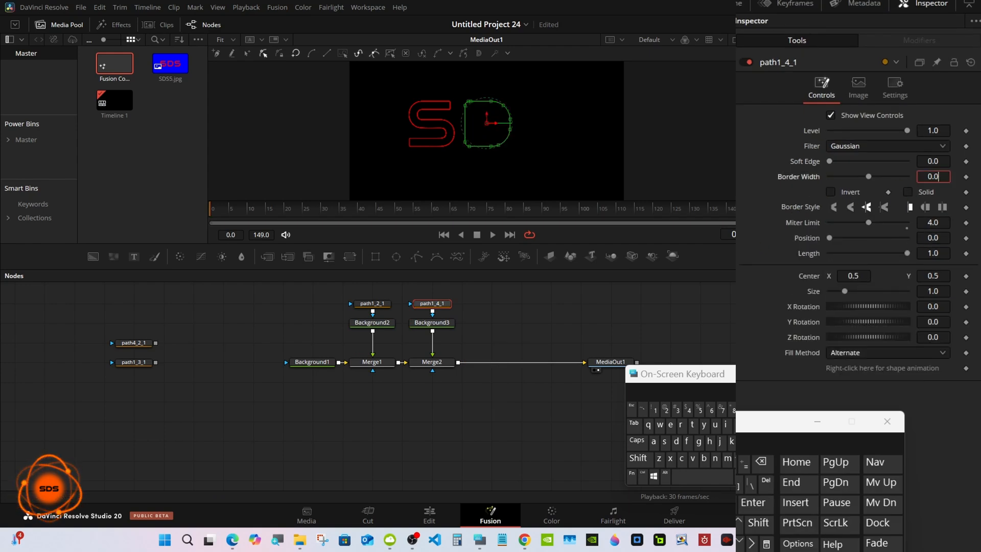
text(03)
key(Return)
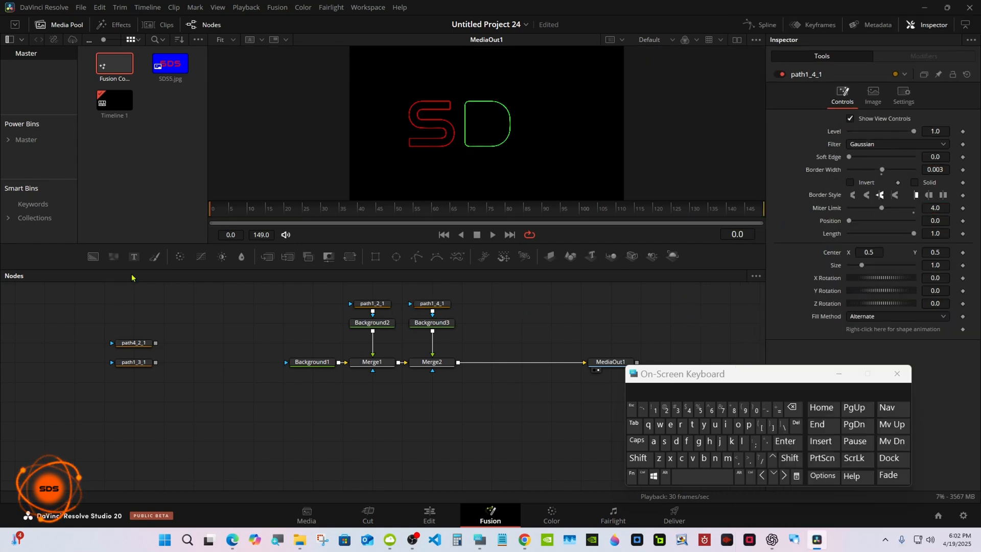
- Copy Background3 and paste it as an instance beside the original node
click(423, 324)
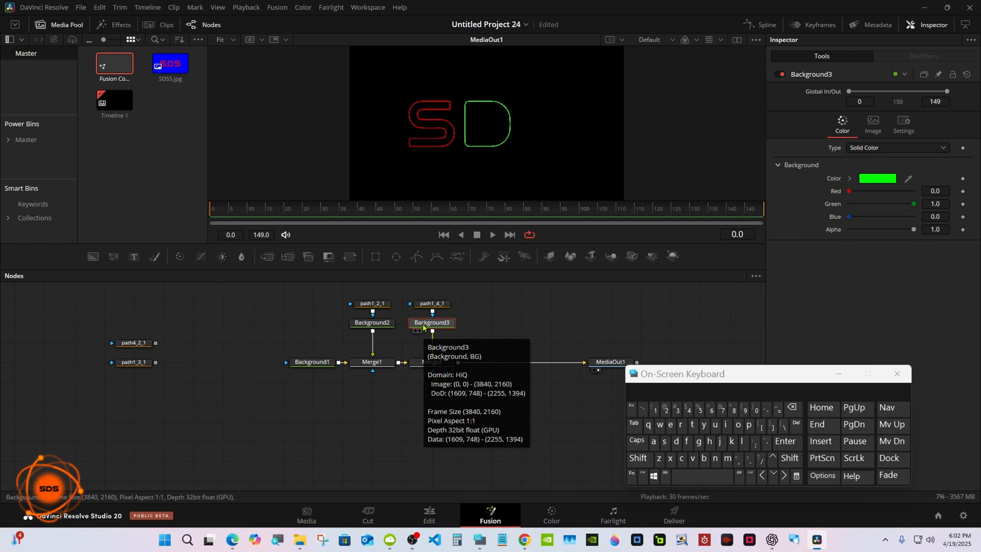
right_click(423, 324)
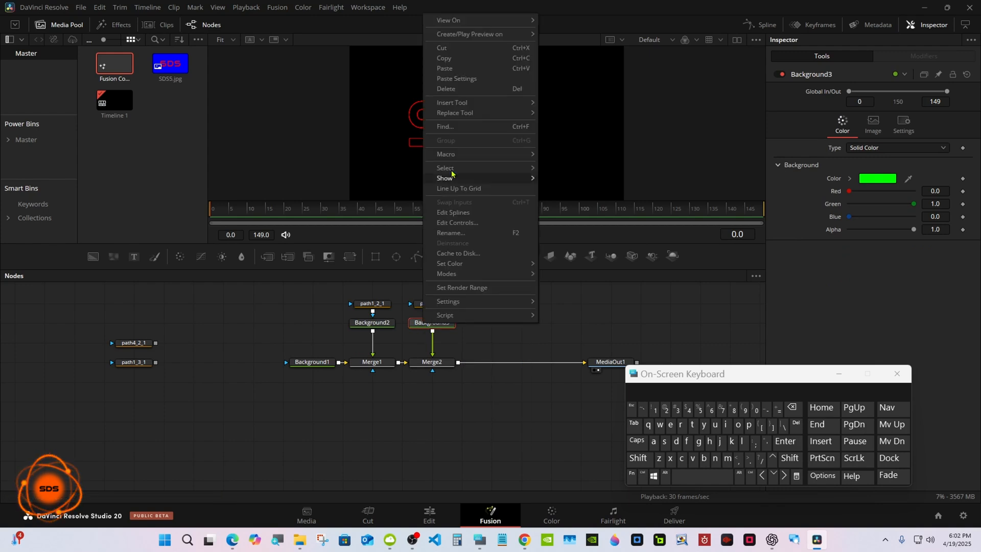
click(456, 59)
click(489, 323)
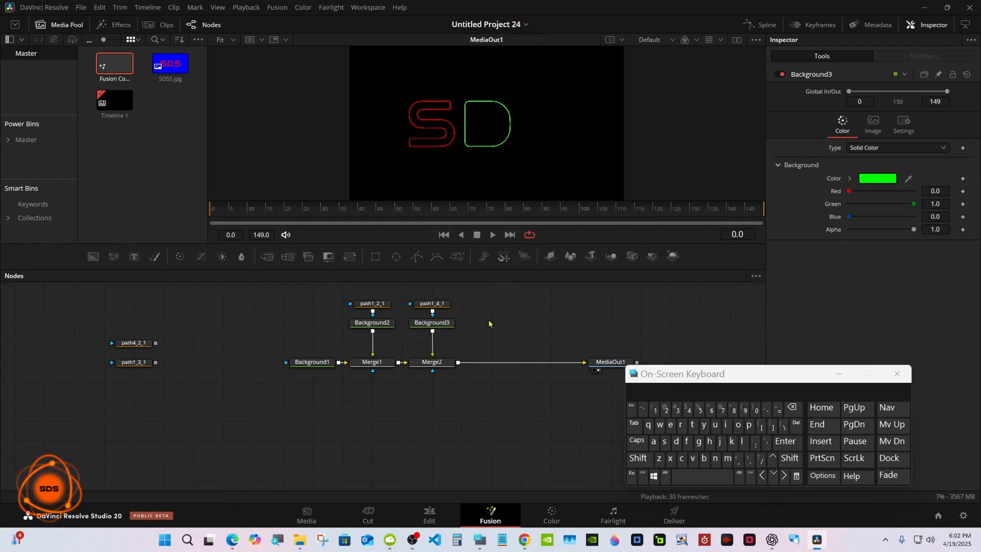
right_click(489, 324)
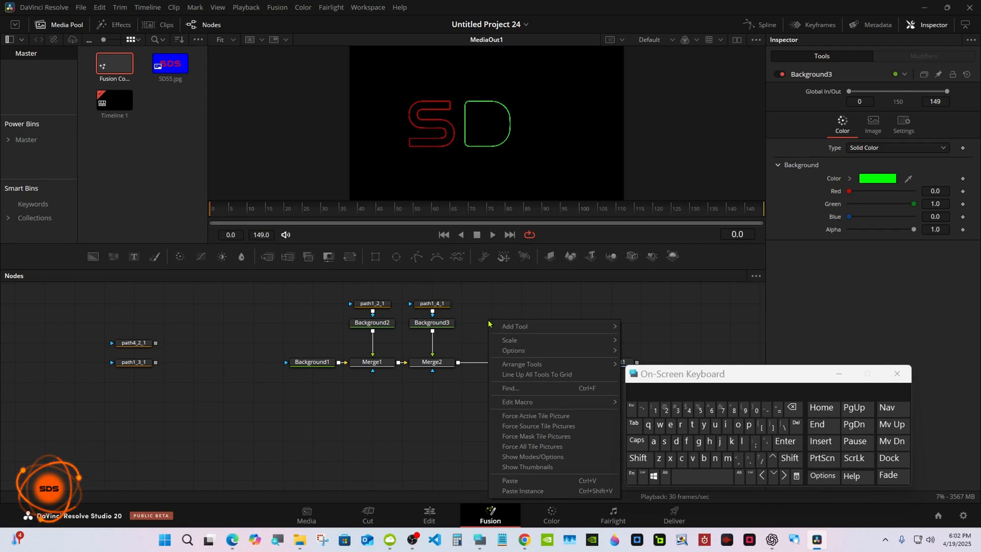
click(515, 491)
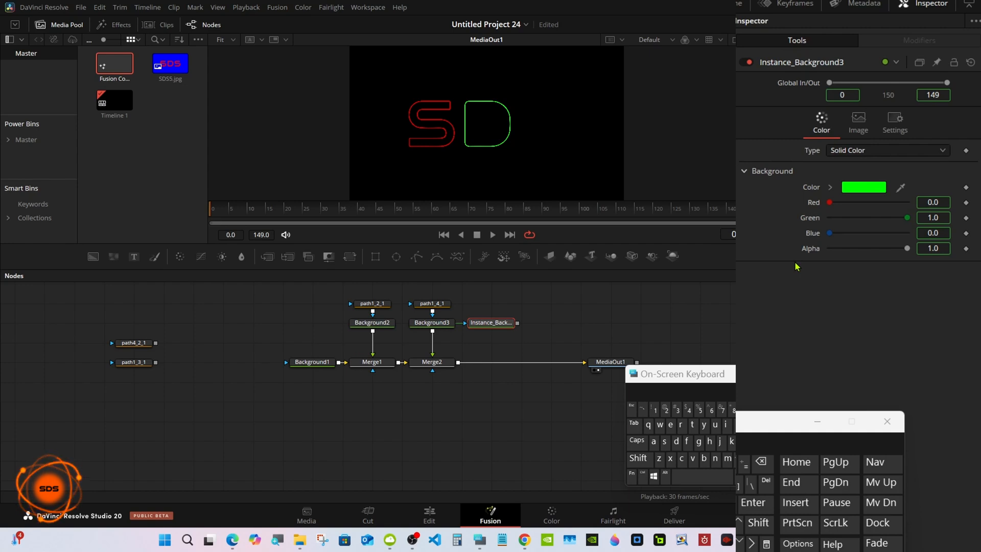
- Move path4_2_1 above the Background3 instance, connect it as the mask, and merge the instance after Merge2
click(141, 347)
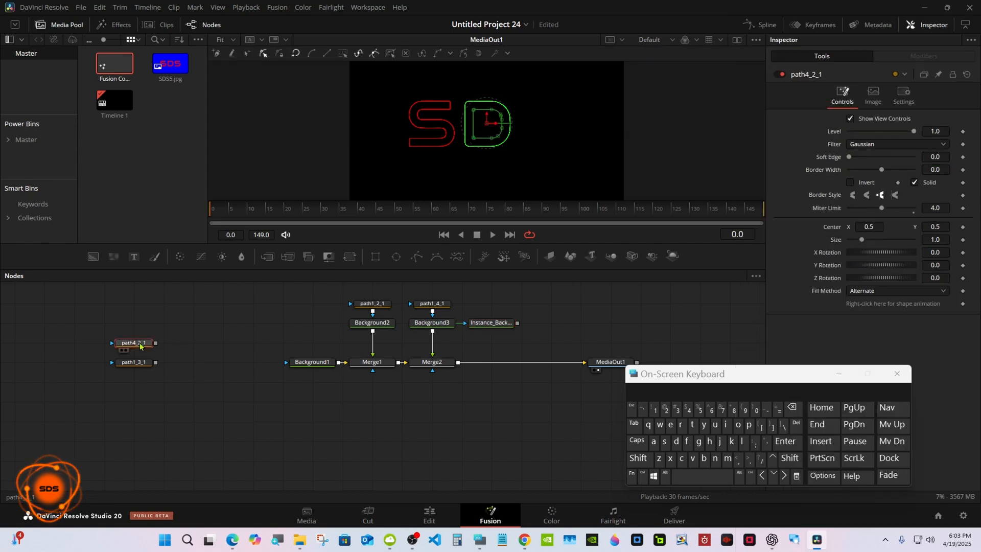
drag(141, 346, 515, 361)
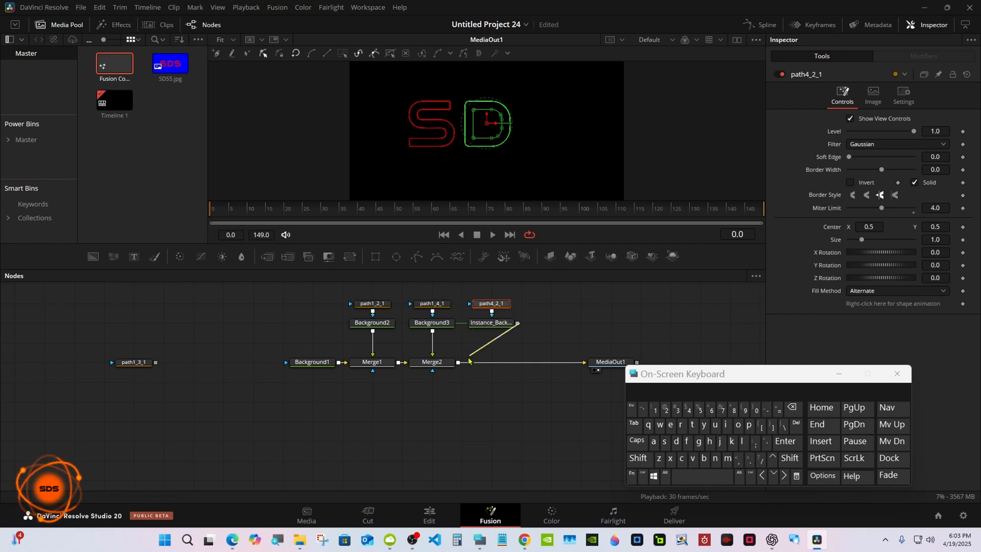
- Turn off Solid on the path4_2_1 mask and set its Border Width to 0.003
click(482, 305)
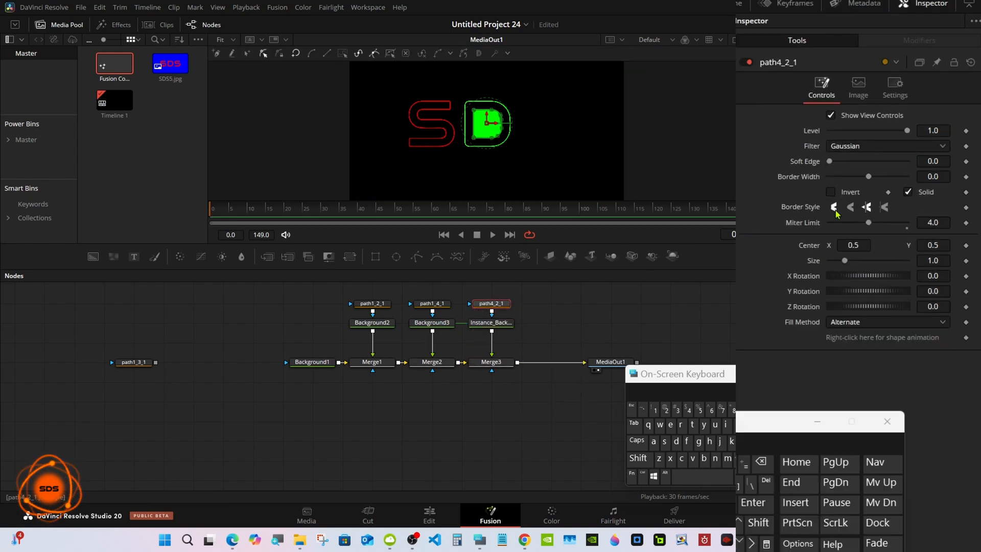
click(915, 182)
click(932, 177)
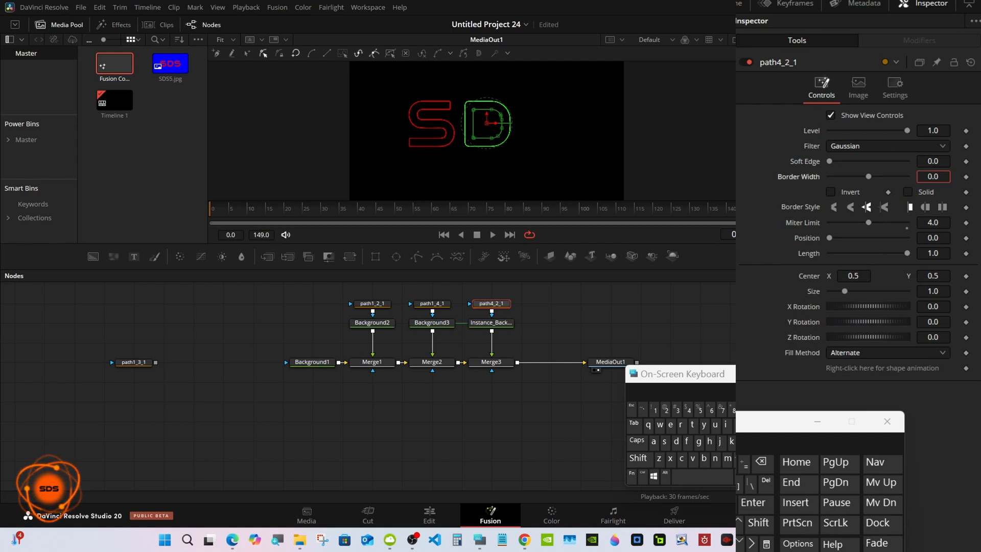
text(03)
key(Return)
click(617, 327)
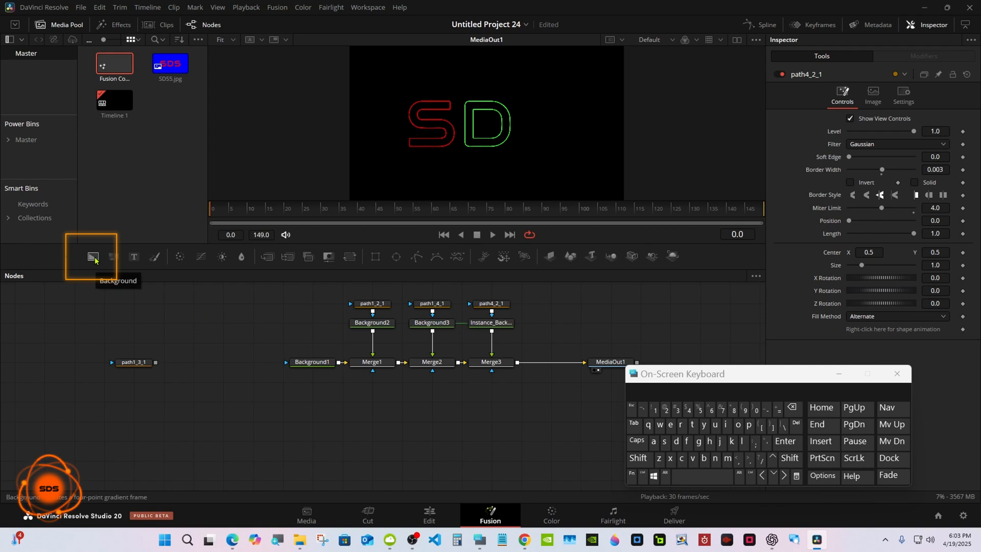
- Add a blue Background node (Blue 1.0) beside the Background3 instance, masked by path1_3_1 and merged after Merge3
drag(94, 260, 542, 321)
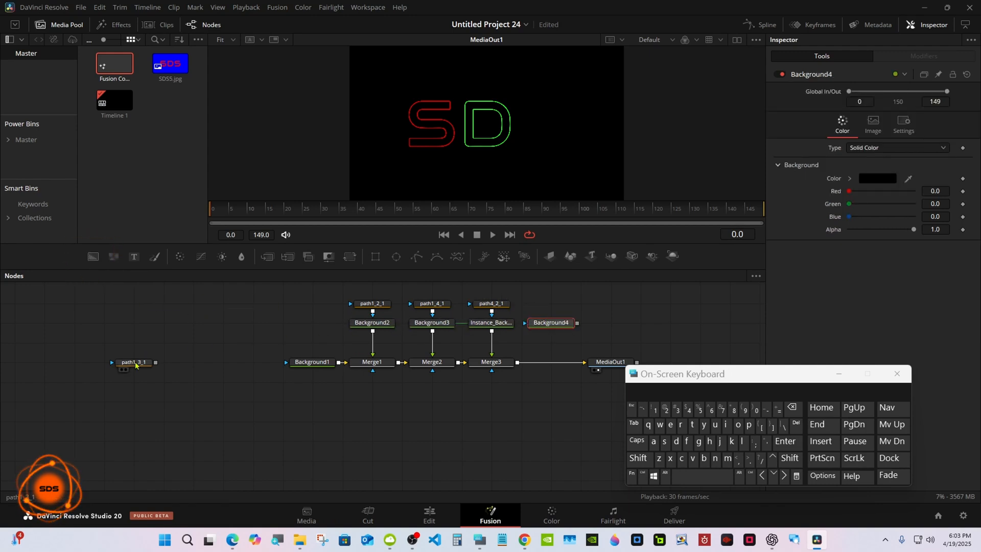
drag(122, 363, 515, 362)
click(539, 326)
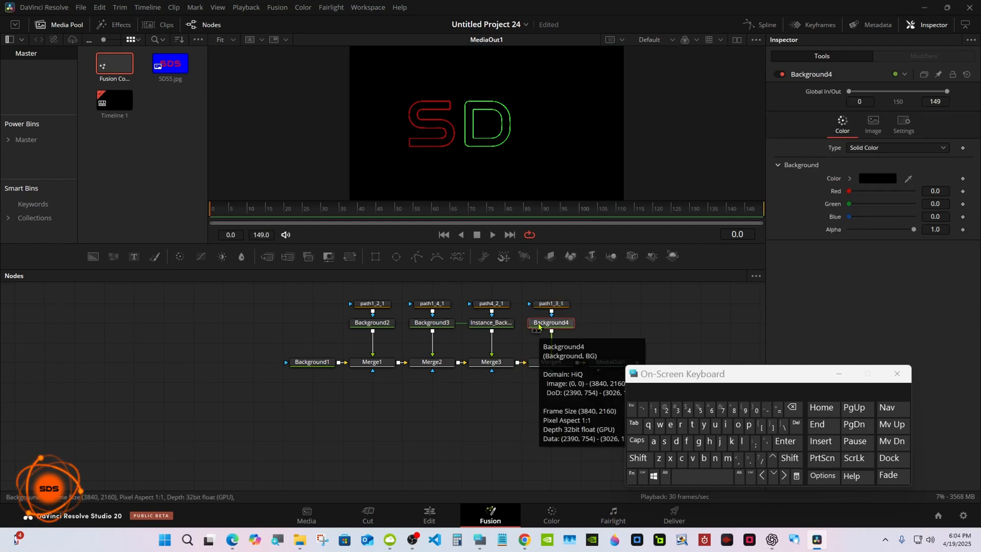
drag(846, 217, 914, 216)
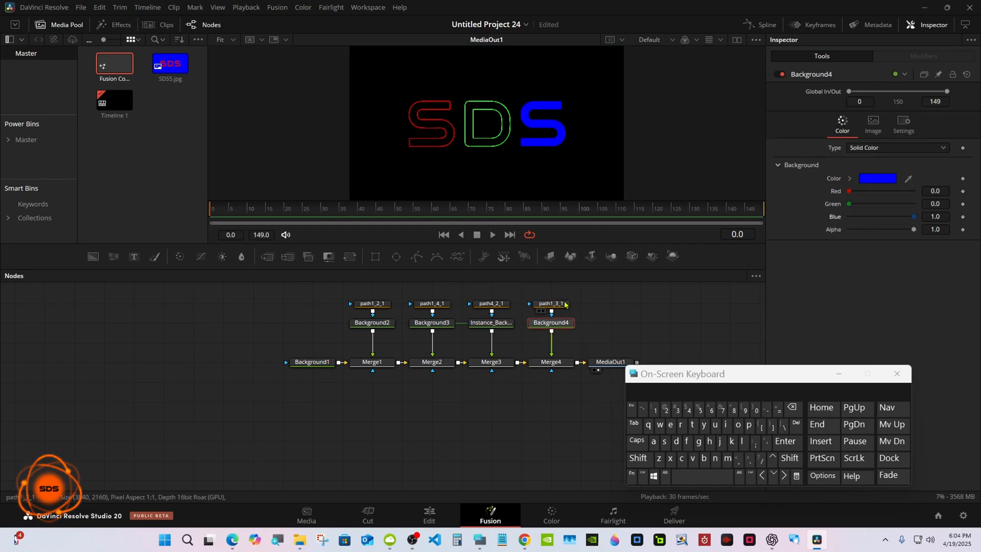
- Turn off Solid on the path1_3_1 mask and set its Border Width to 0.003
click(546, 304)
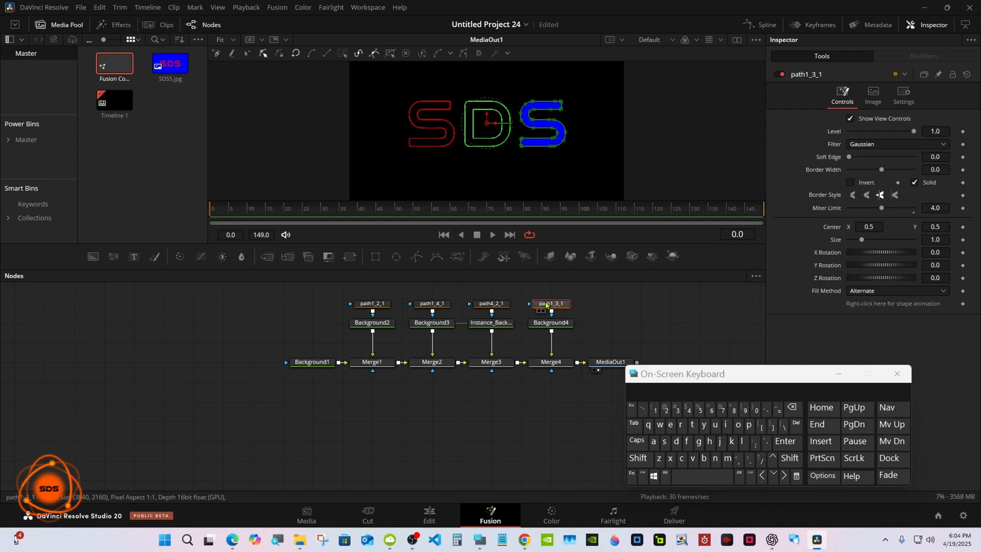
click(907, 193)
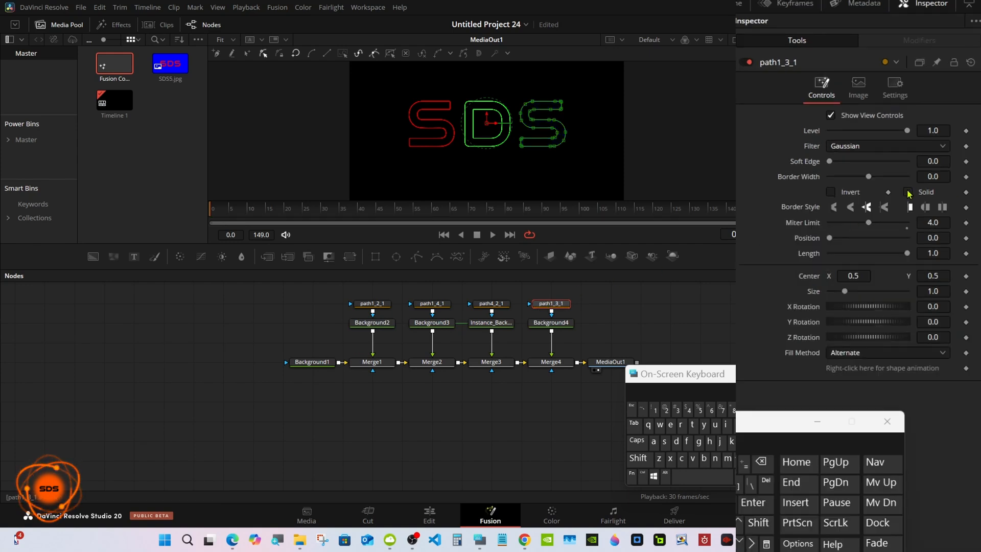
click(933, 177)
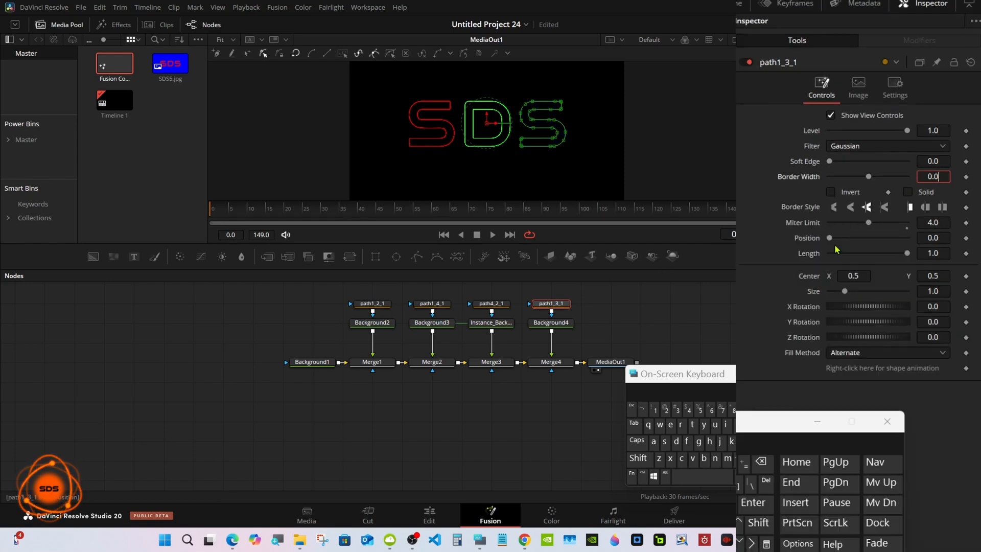
click(679, 413)
click(785, 441)
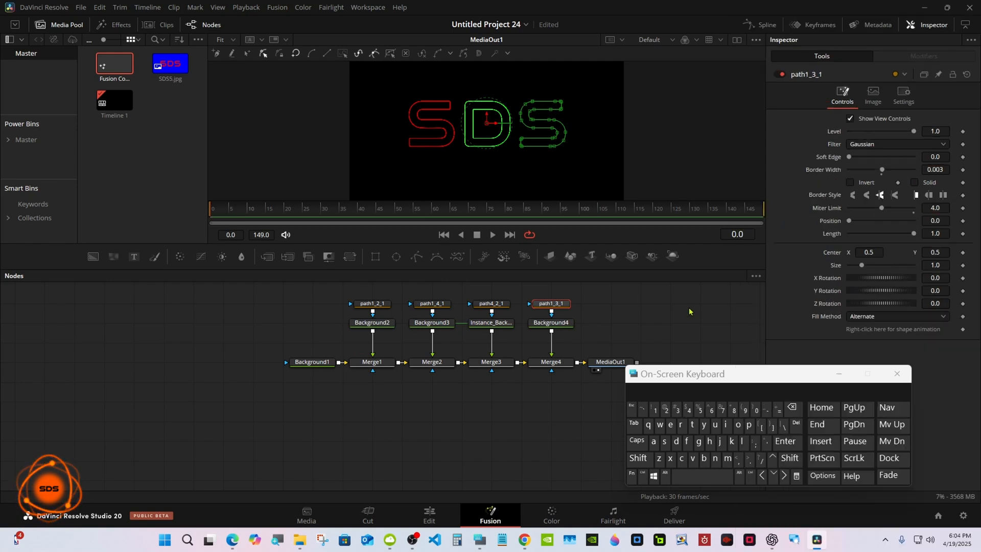
click(689, 311)
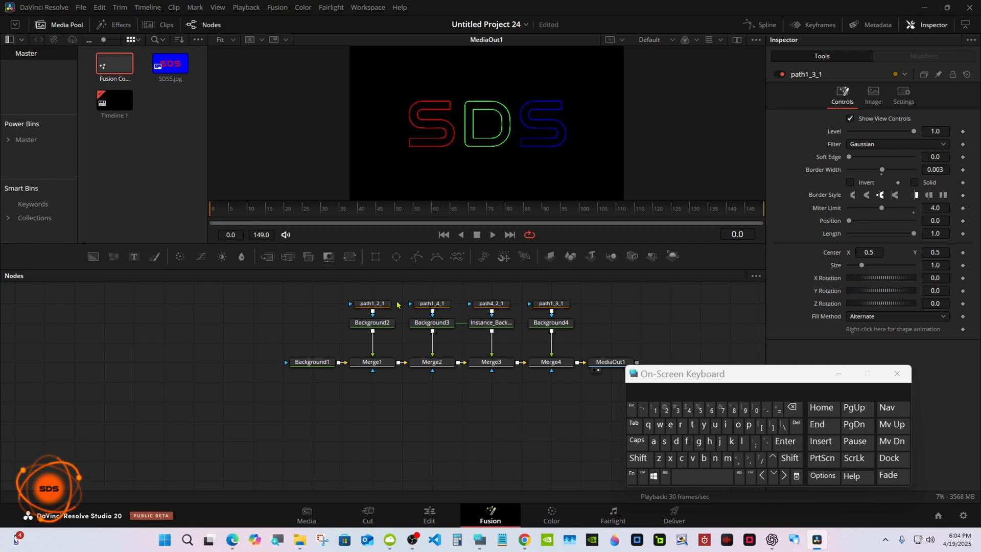
- Set the Length of the path1_2_1 mask on the first letter S to 0.0
click(378, 304)
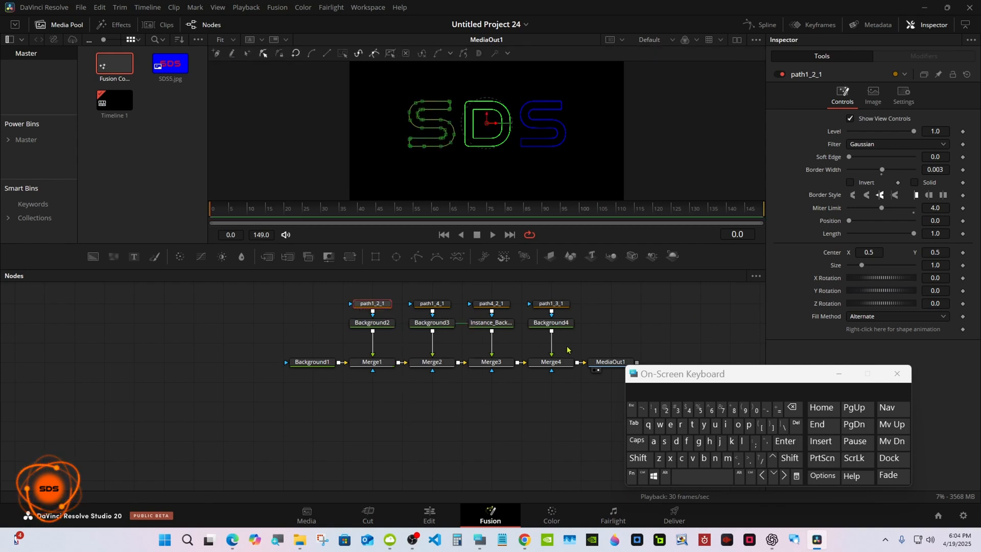
drag(645, 374, 510, 383)
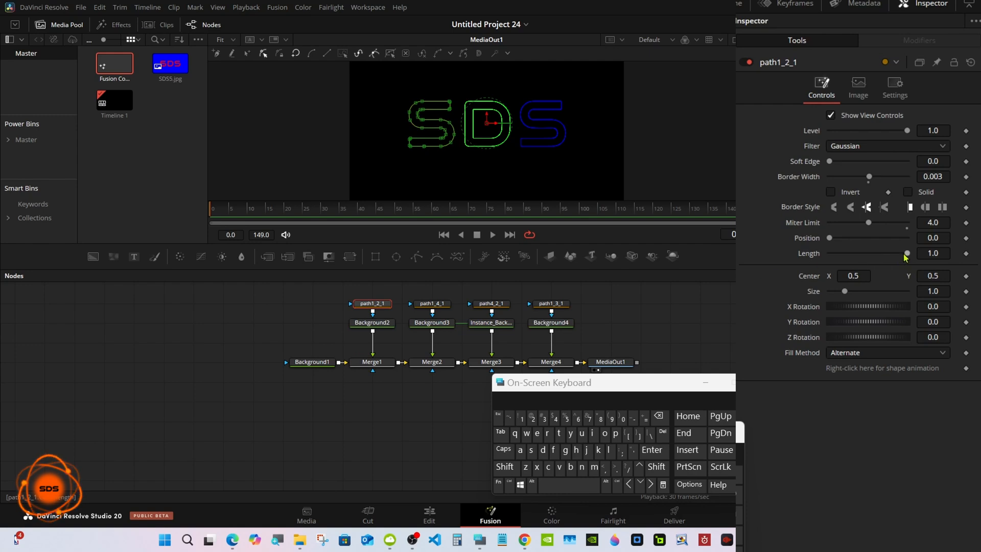
drag(913, 234, 831, 236)
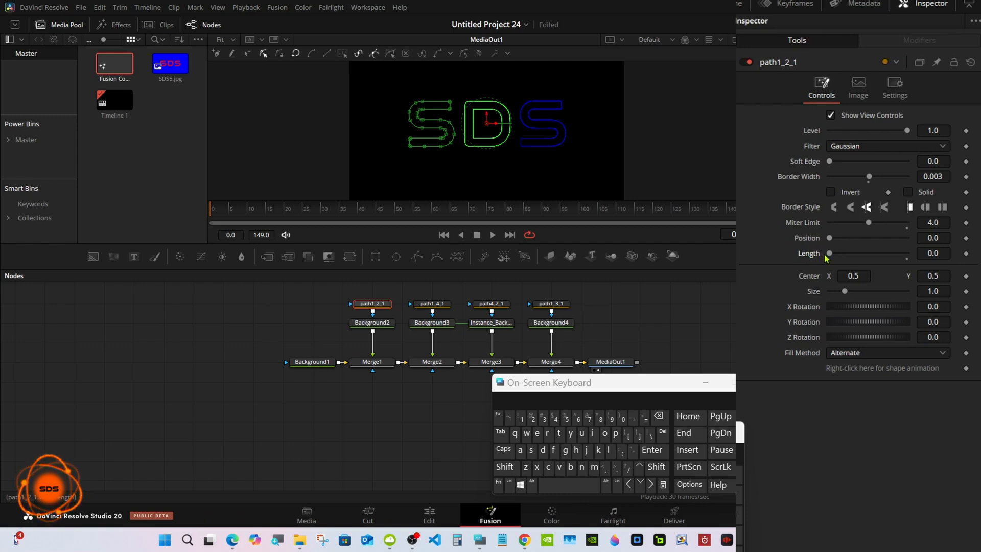
- Keyframe the path1_2_1 mask's Length at 0.0 on frame 0 and 1.0 on frame 20
click(966, 254)
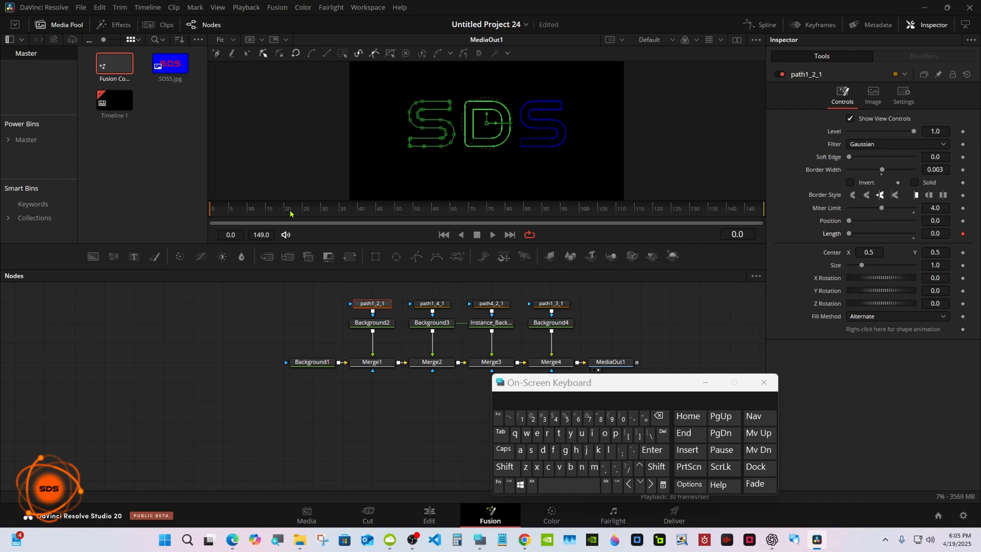
click(288, 212)
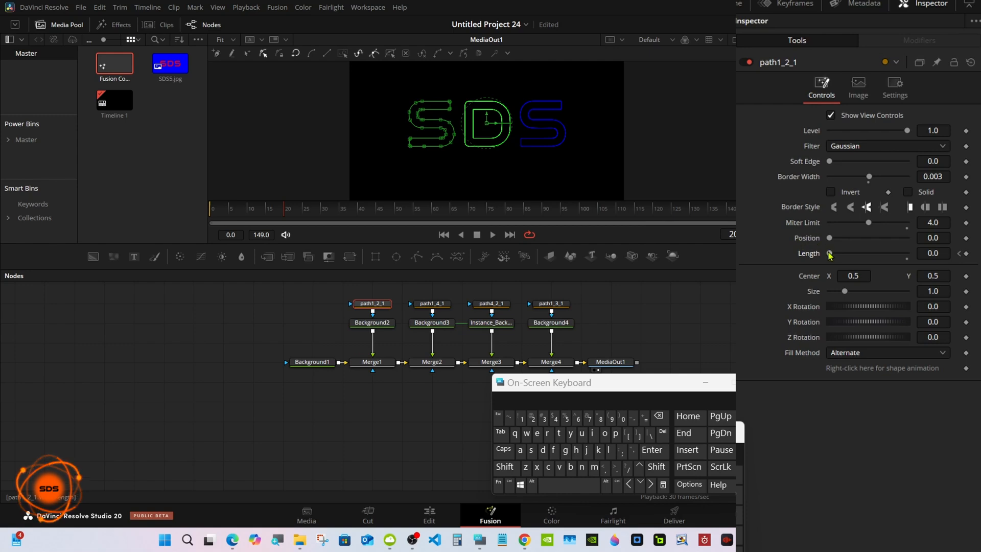
drag(849, 234, 930, 231)
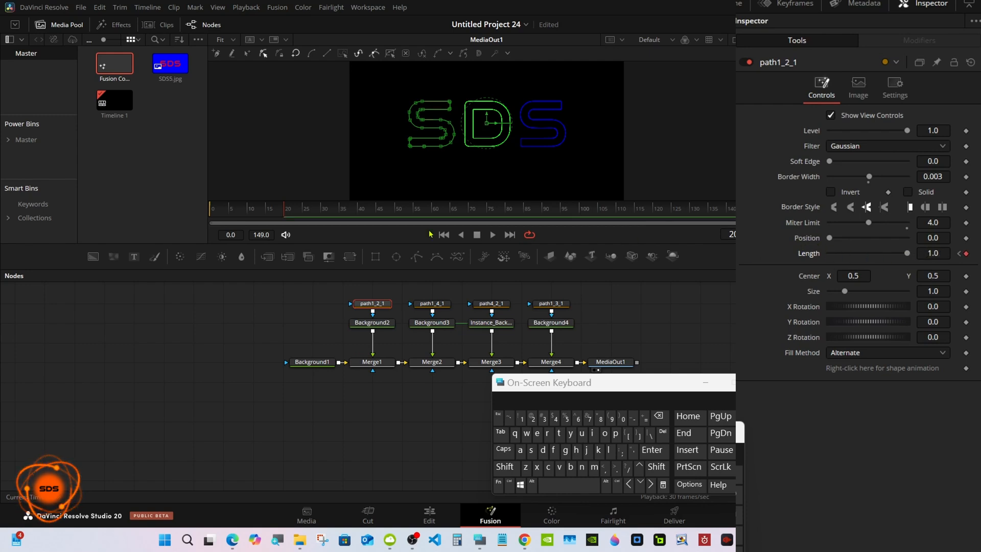
- At frame 30, add path1_2_1 keyframes holding Length at 1.0 and Position at 0.0
drag(310, 211, 322, 210)
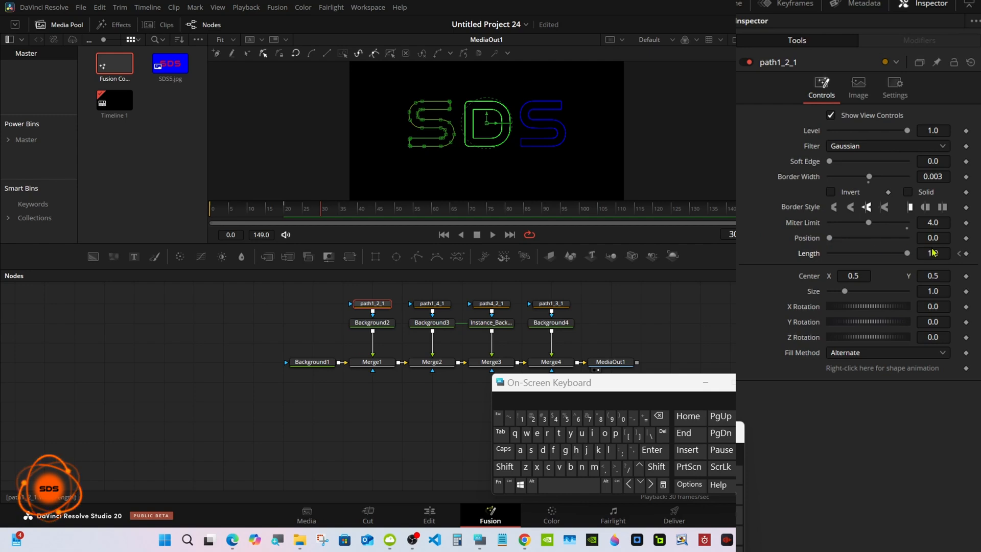
click(966, 254)
click(965, 238)
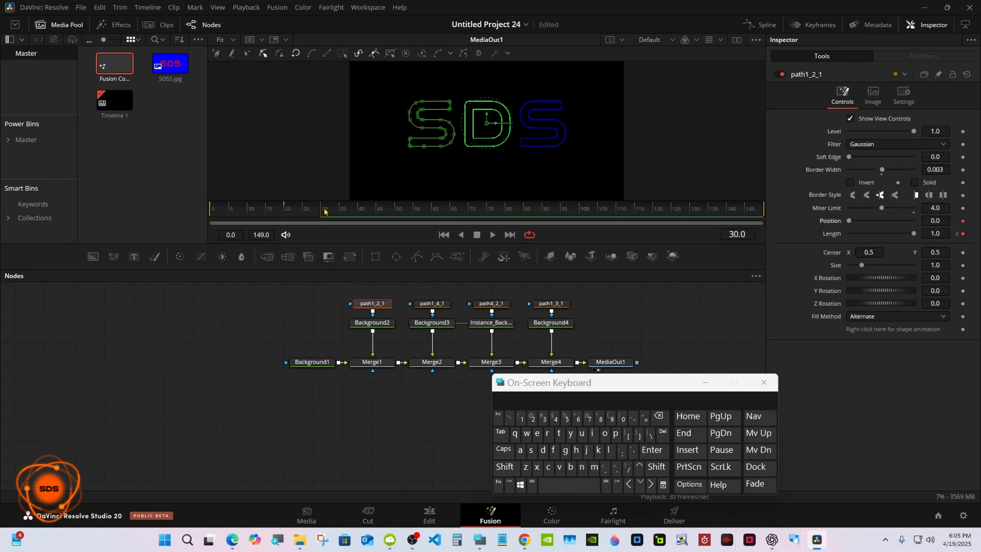
- At frame 50, set the path1_2_1 mask's Length to 0.0 and Position to 1.0
click(373, 211)
drag(373, 211, 397, 212)
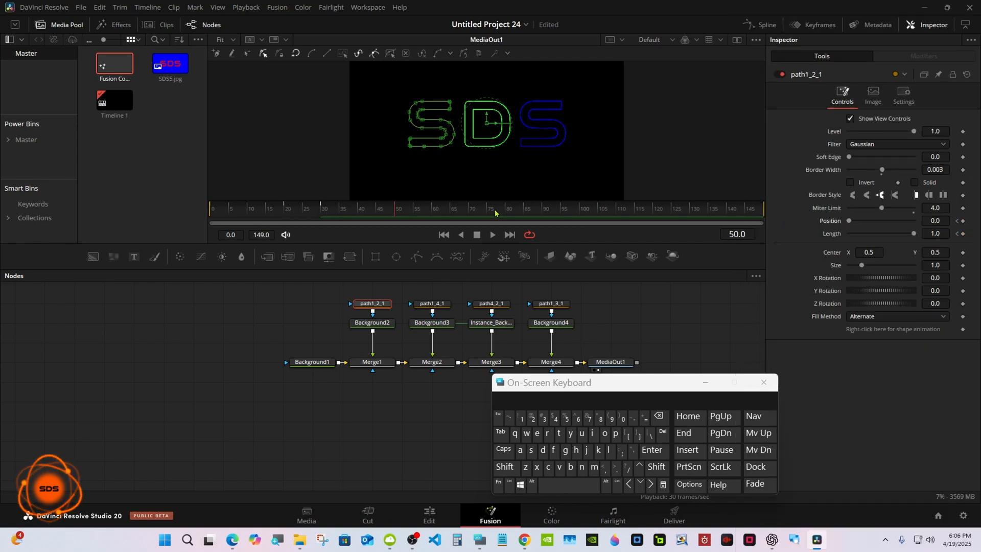
mouse_move(914, 234)
mouse_down()
mouse_move(813, 237)
mouse_move(914, 243)
mouse_up()
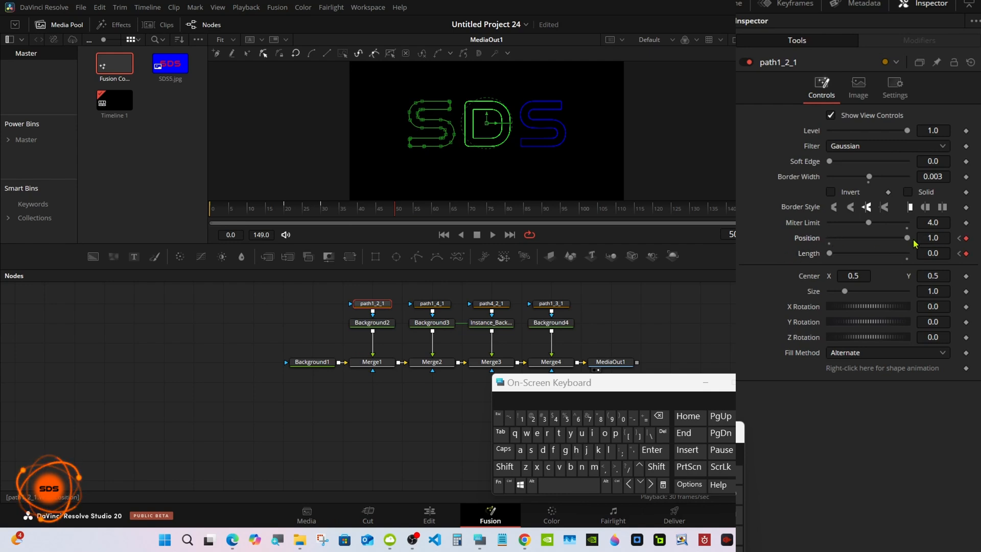
click(285, 303)
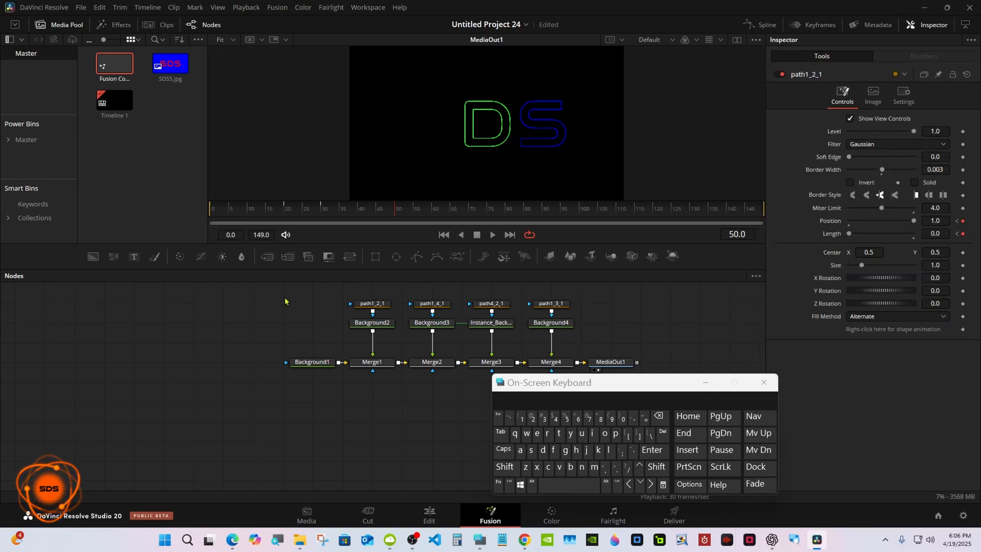
- On the path1_4_1 mask, keyframe Length at 0.0 on frame 0 and 1.0 on frame 20
click(275, 211)
mouse_move(275, 215)
mouse_down()
mouse_move(212, 215)
mouse_move(405, 204)
mouse_move(204, 218)
mouse_up()
click(432, 304)
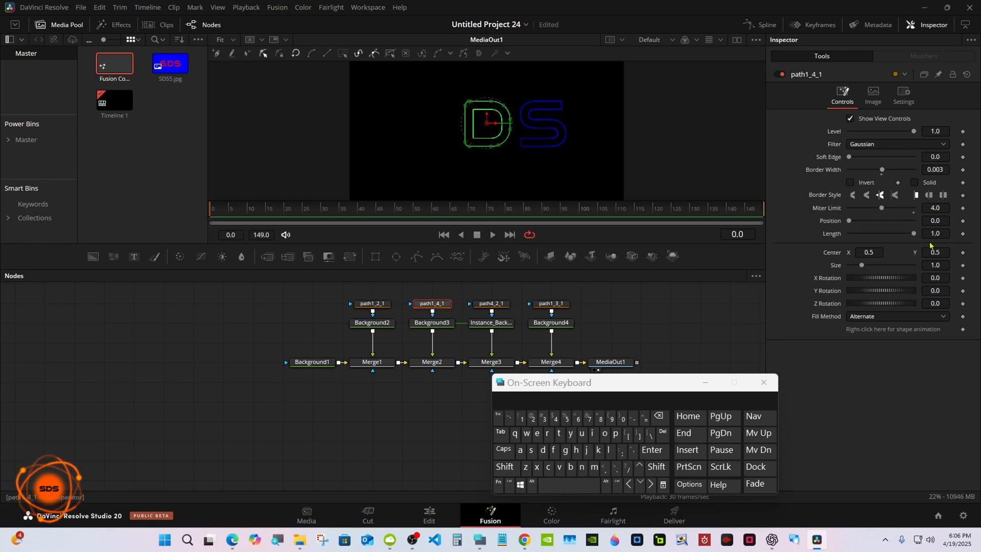
click(963, 234)
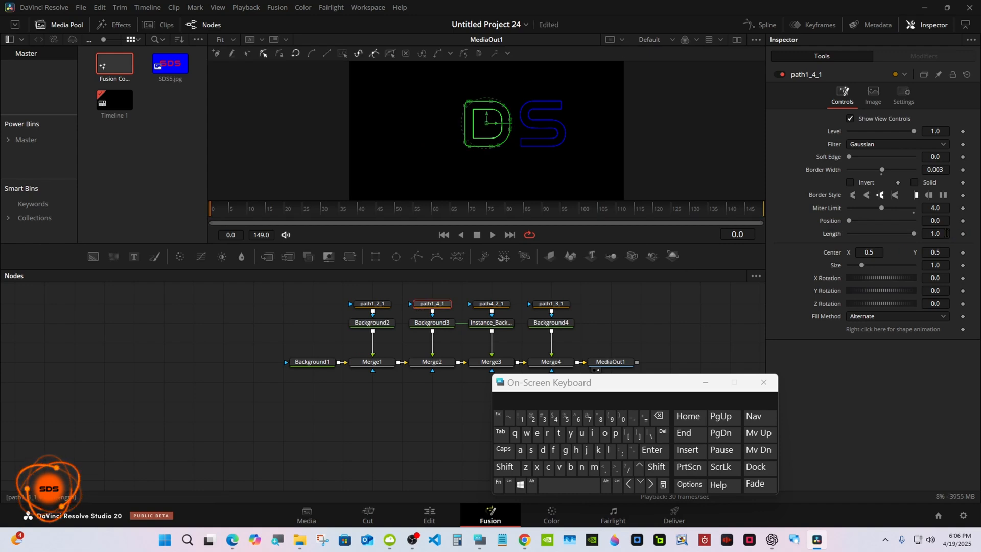
drag(913, 234, 833, 235)
drag(231, 214, 286, 213)
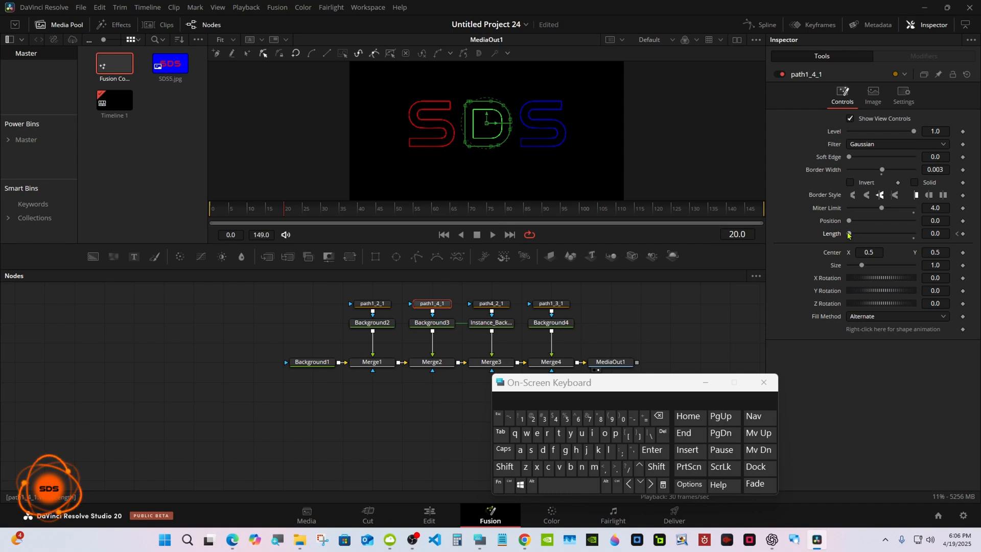
drag(849, 234, 914, 234)
- Keyframe path1_4_1's Length and Position at frame 30, then reduce Length to 0.0 and raise Position fully at frame 50
drag(315, 214, 397, 213)
click(963, 222)
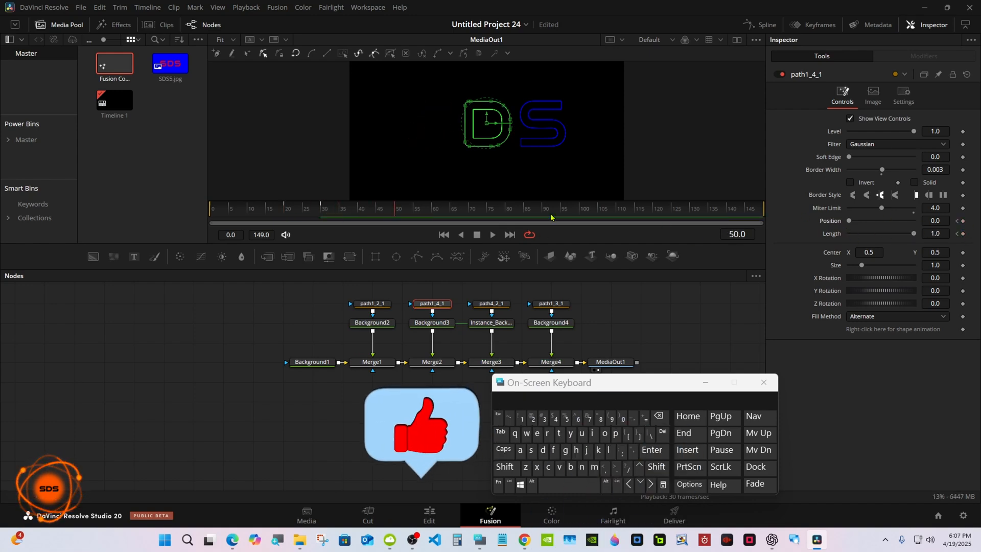
drag(914, 234, 848, 235)
drag(849, 221, 898, 226)
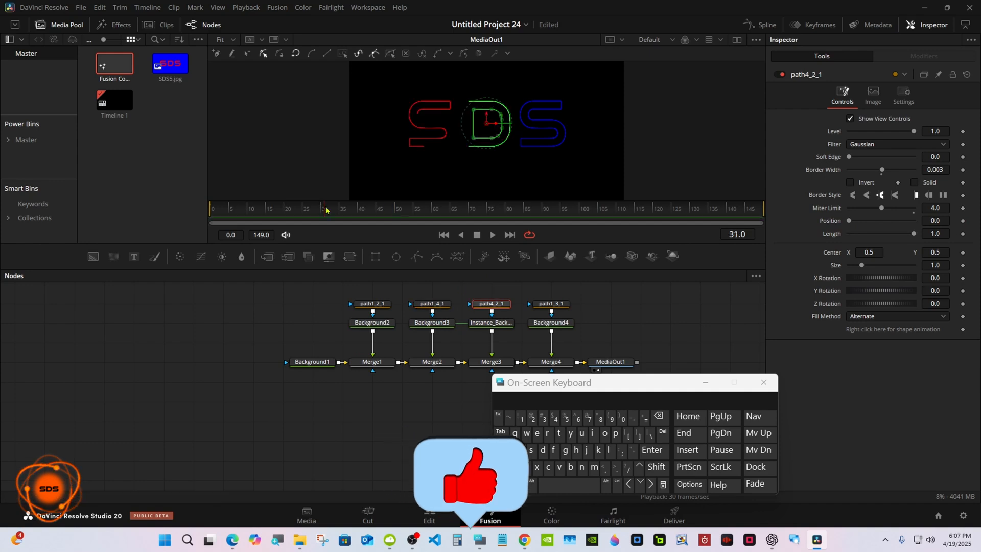
- Set the path4_2_1 mask's Length to 1.0 at frame 20 and add hold keyframes for Length and Position at frame 30
click(288, 215)
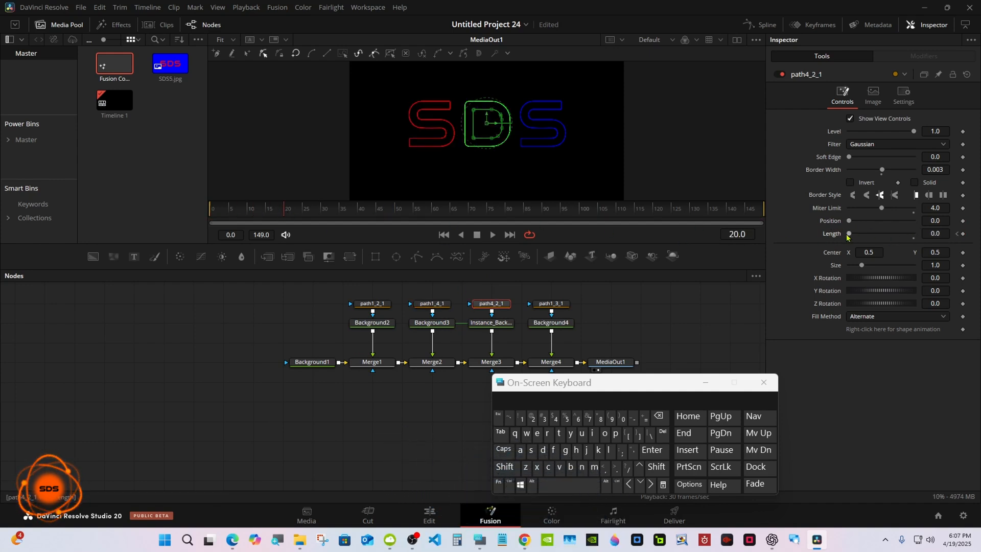
drag(848, 233, 914, 234)
click(321, 215)
click(962, 233)
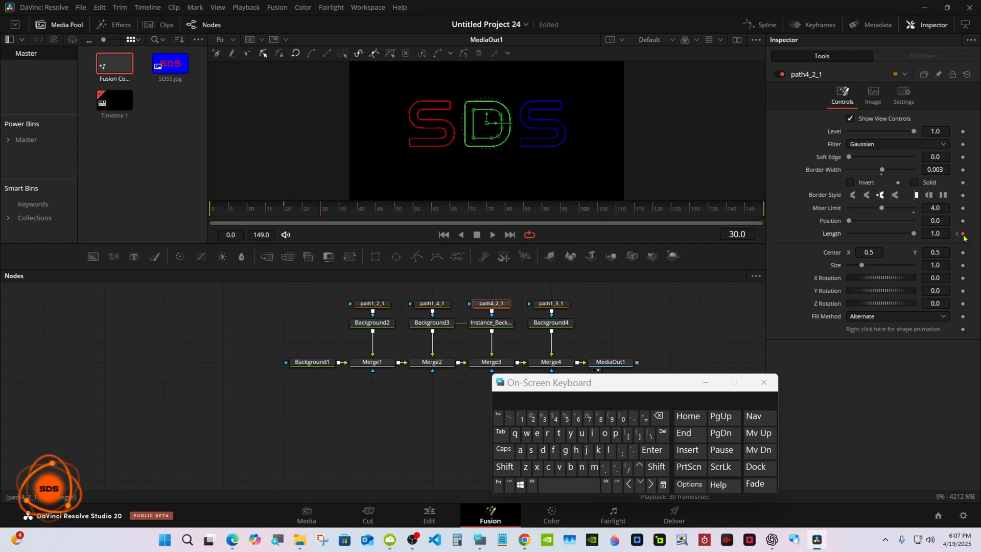
click(962, 221)
- At frame 50, reduce the path4_2_1 mask's Length to its minimum and raise its Position to the maximum
drag(321, 214, 398, 214)
drag(914, 233, 848, 234)
drag(849, 220, 913, 222)
- On the path1_3_1 mask, keyframe Length at 0.0 on frame 0 and 1.0 on frame 20
click(558, 302)
drag(394, 213, 169, 215)
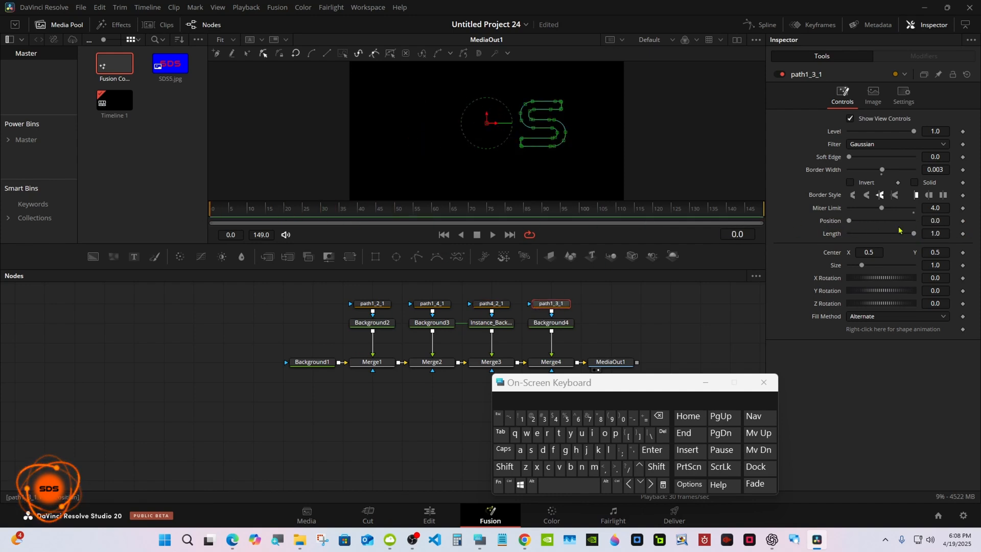
mouse_move(914, 233)
mouse_down()
mouse_move(848, 234)
mouse_move(913, 234)
mouse_up()
click(962, 234)
click(284, 214)
- Hold path1_3_1's Length and Position with keyframes at frame 30, and set Length 0.0 and Position 1.0 at frame 50
click(323, 214)
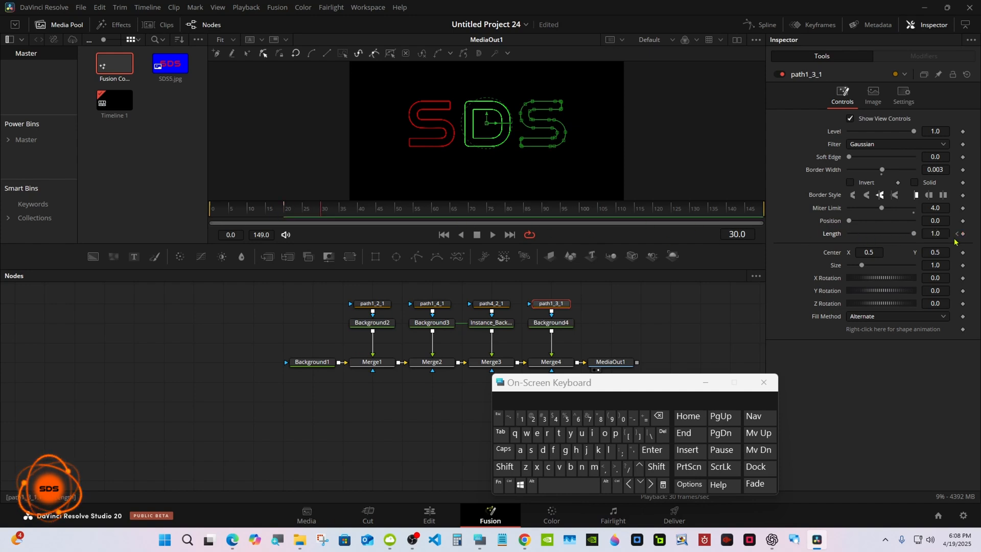
click(396, 214)
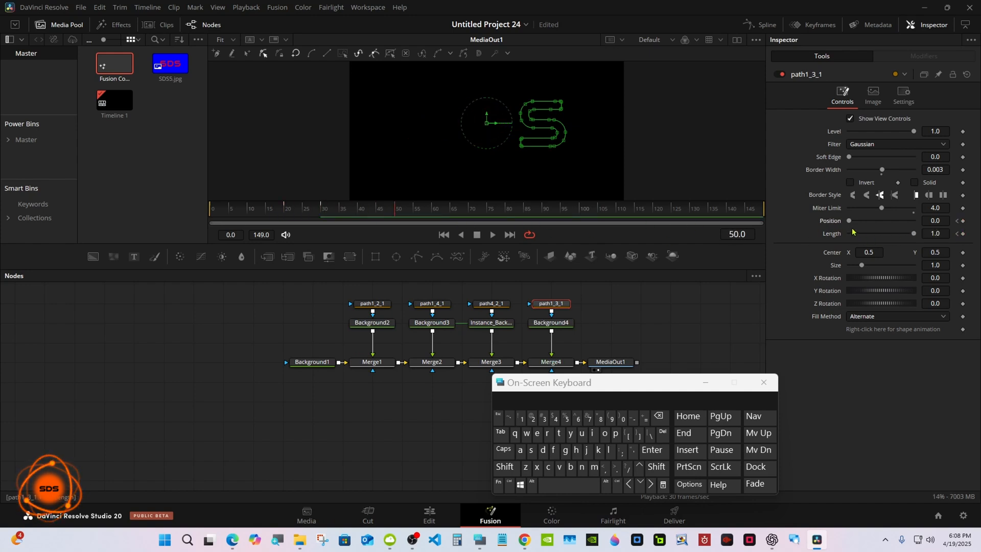
drag(913, 234, 847, 234)
drag(849, 221, 918, 225)
click(557, 290)
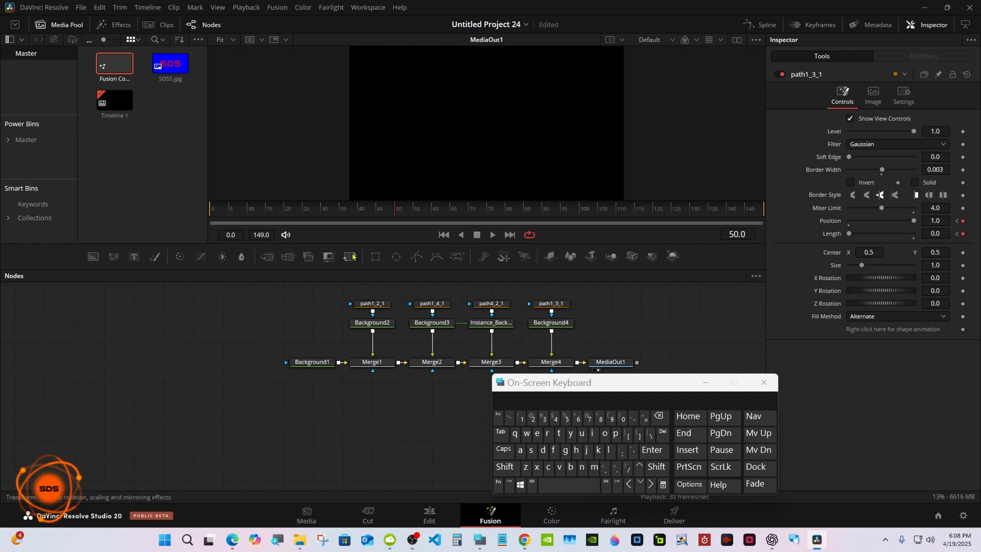
- Scrub the timeline from frame 0 to frame 53 to preview the letter outline animation
drag(392, 214, 213, 216)
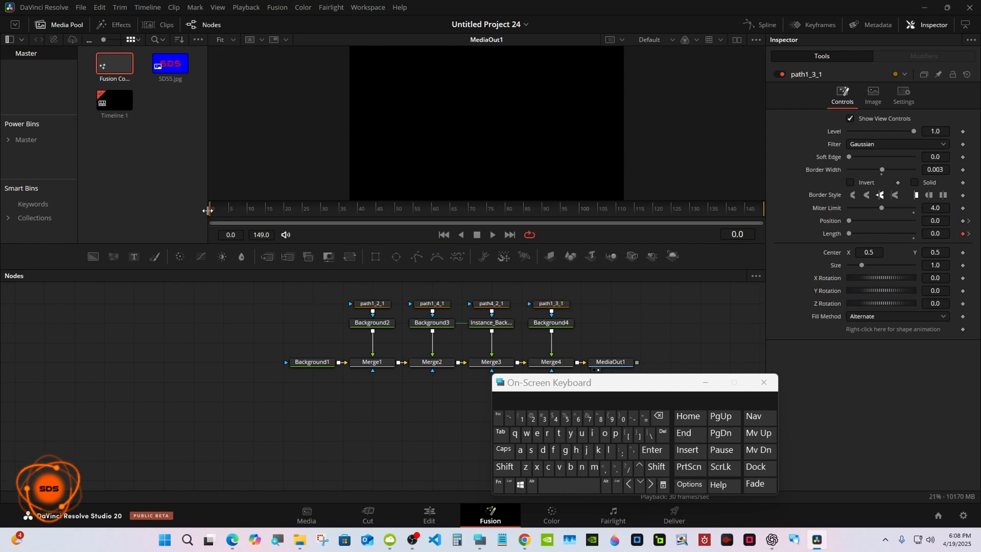
drag(495, 381, 555, 390)
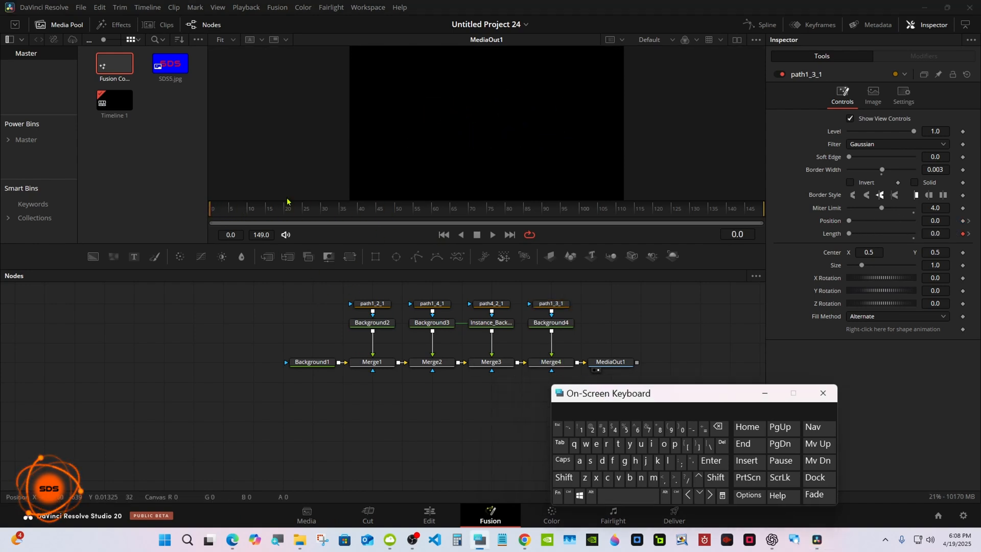
drag(223, 212, 403, 216)
- Move the node tree away from MediaOut1 to make room and add a Glow node after Merge4
drag(291, 284, 386, 367)
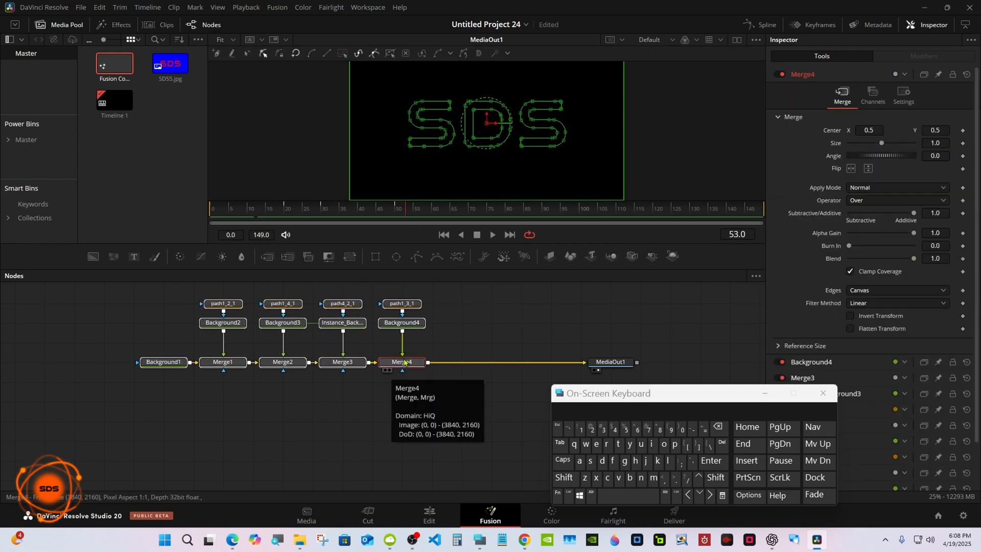
click(410, 371)
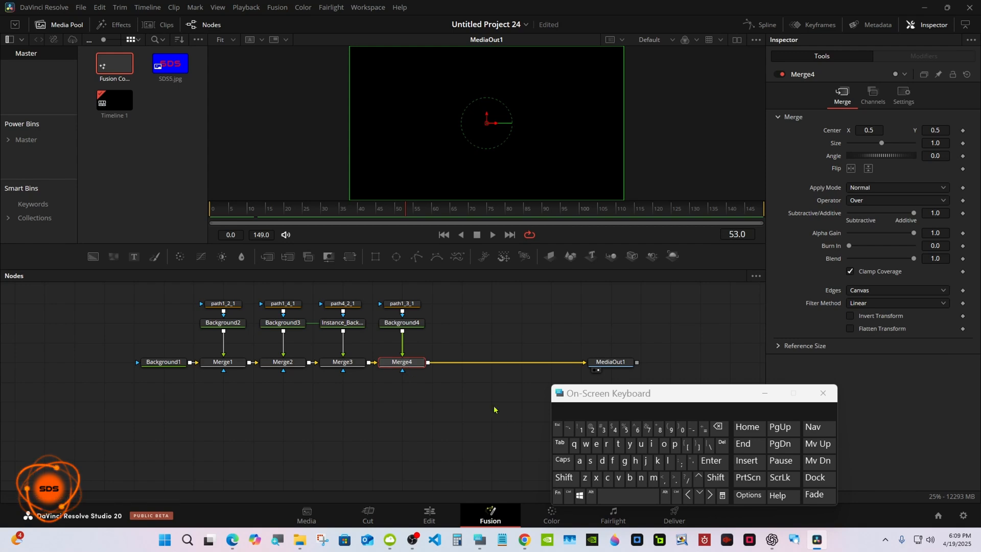
click(563, 477)
click(619, 496)
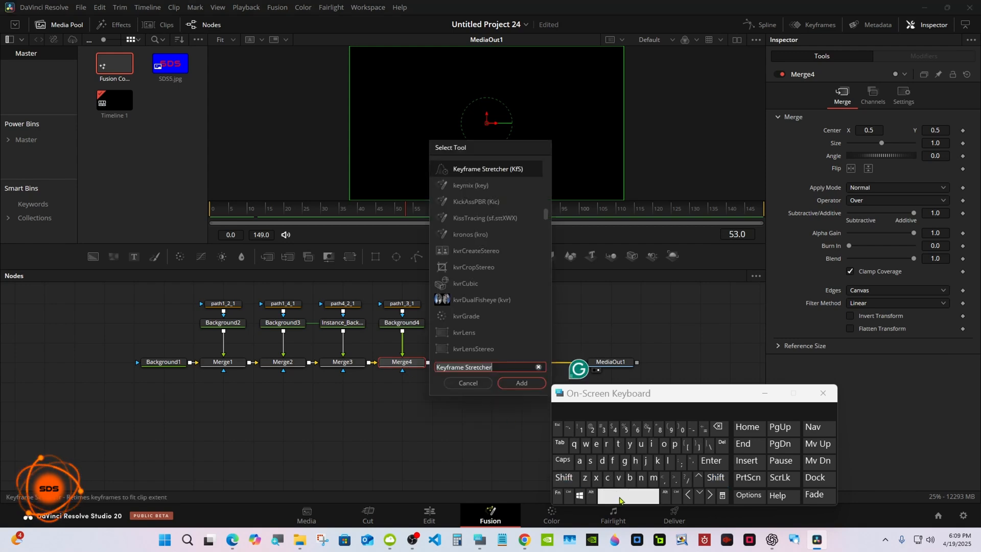
click(624, 461)
click(657, 460)
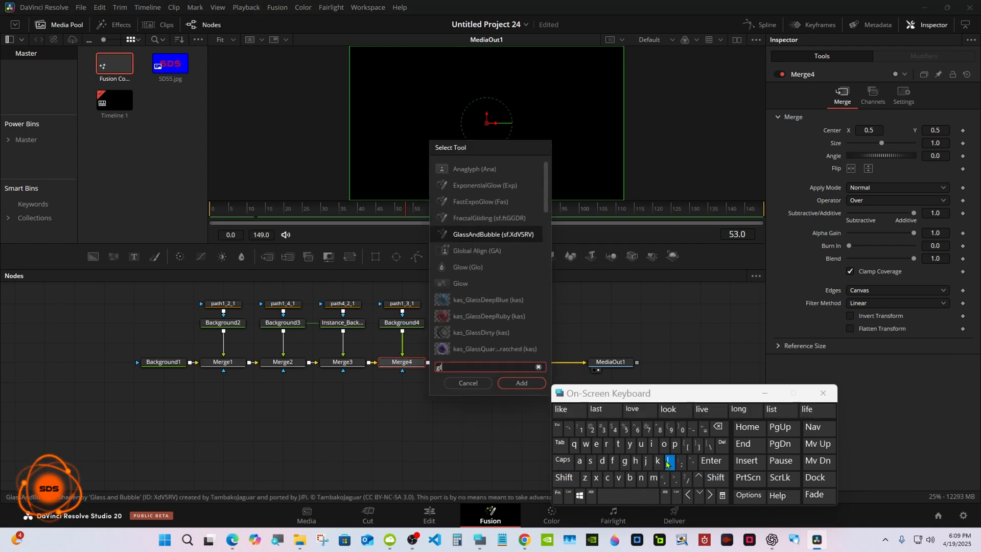
click(664, 443)
click(521, 383)
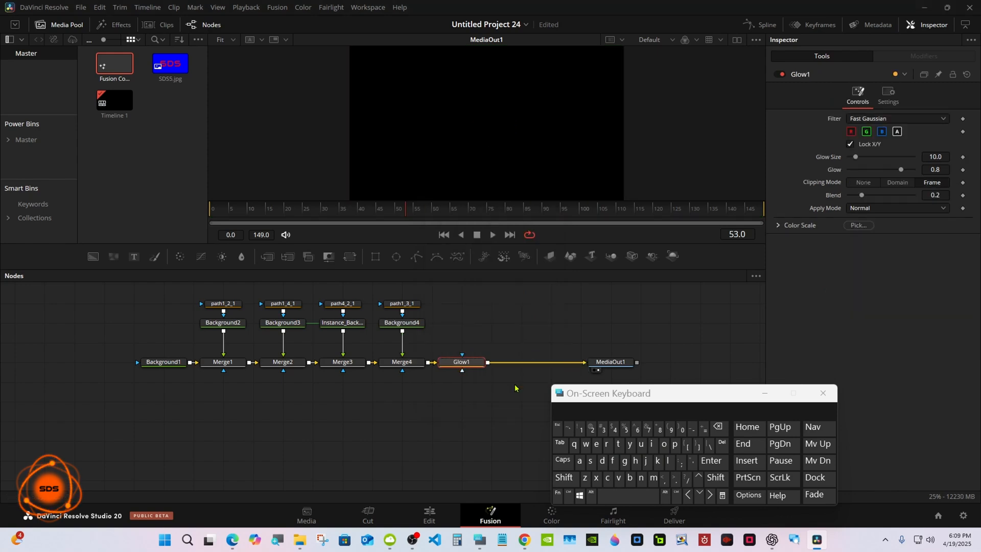
- Add a Keyframe Stretcher node between Glow1 and MediaOut1
click(567, 475)
click(622, 497)
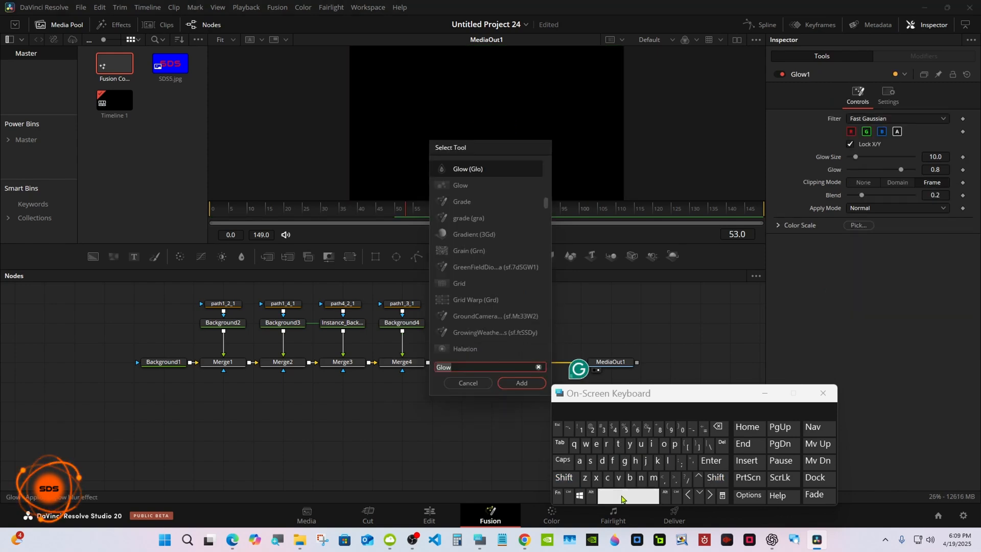
click(657, 460)
click(596, 444)
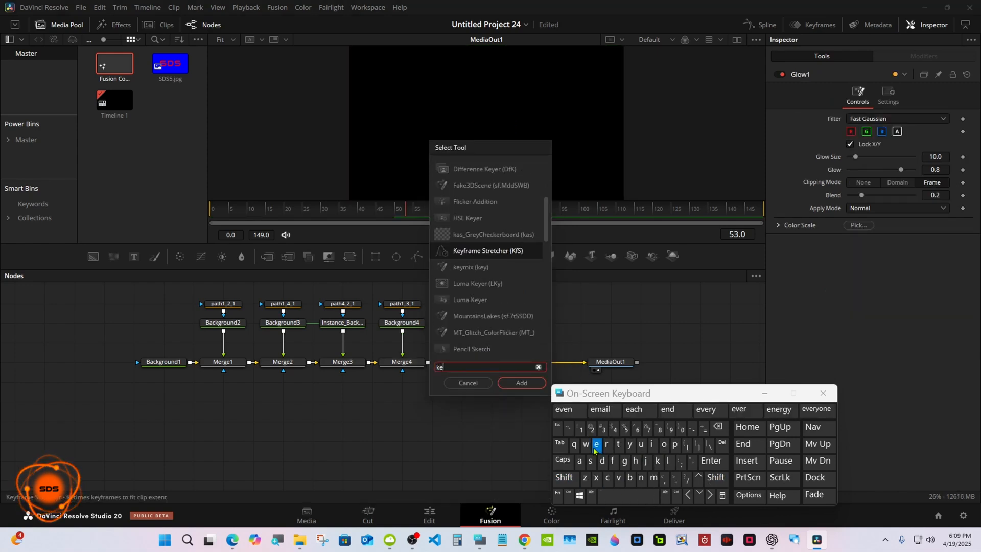
click(629, 443)
click(475, 253)
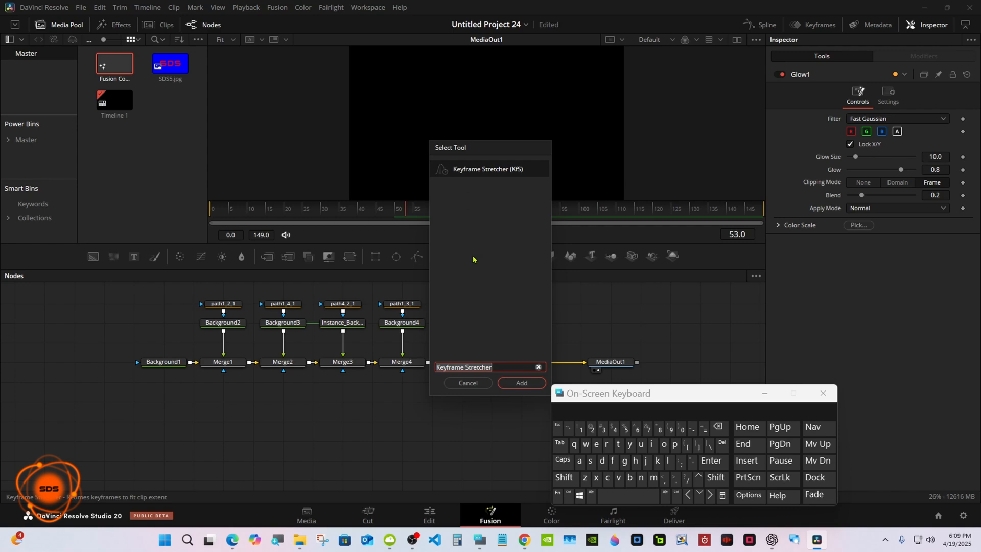
click(520, 383)
drag(601, 395, 635, 397)
- Compare the Keyframe Stretcher's settings with the path1_2_1 keyframes at frames 20 and 30
click(467, 365)
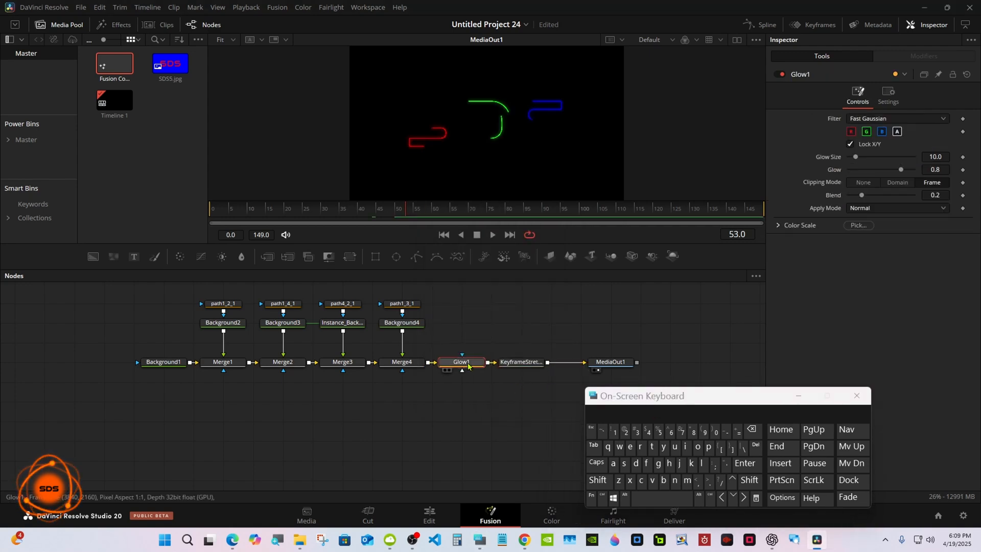
click(505, 363)
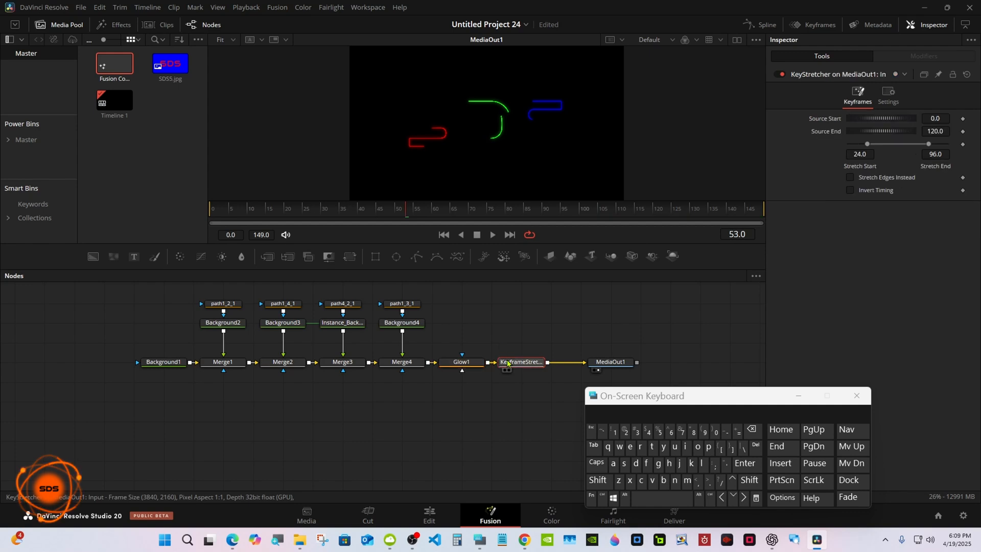
click(222, 305)
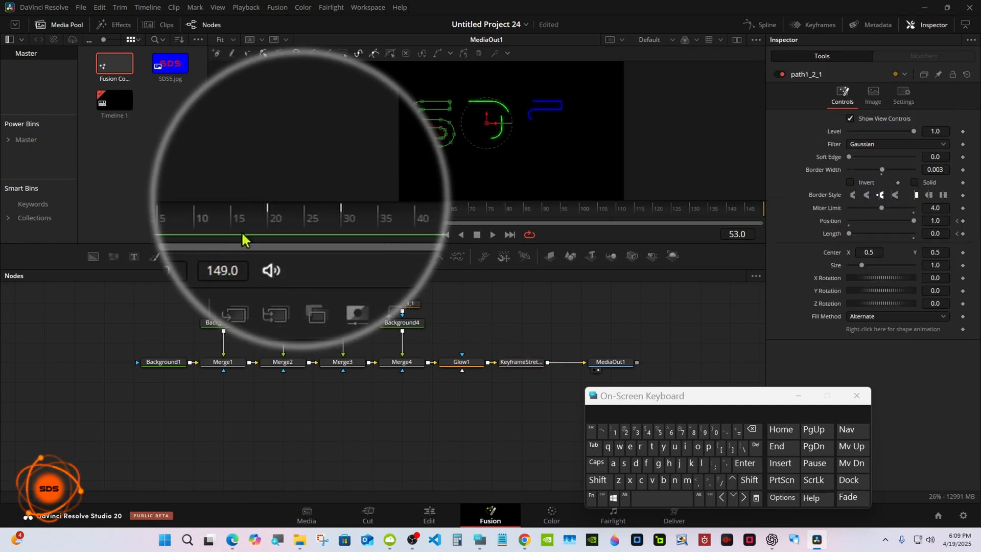
click(288, 211)
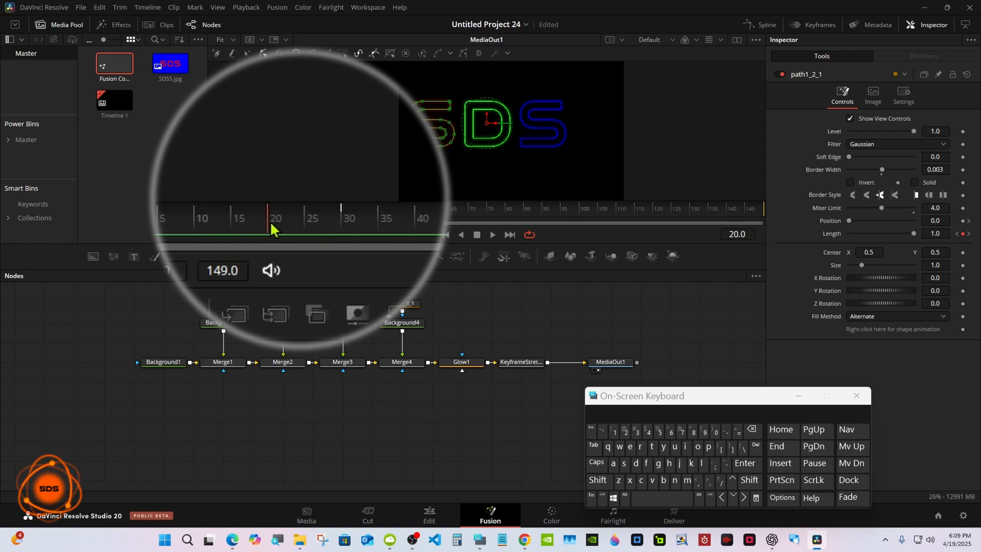
drag(270, 224, 347, 237)
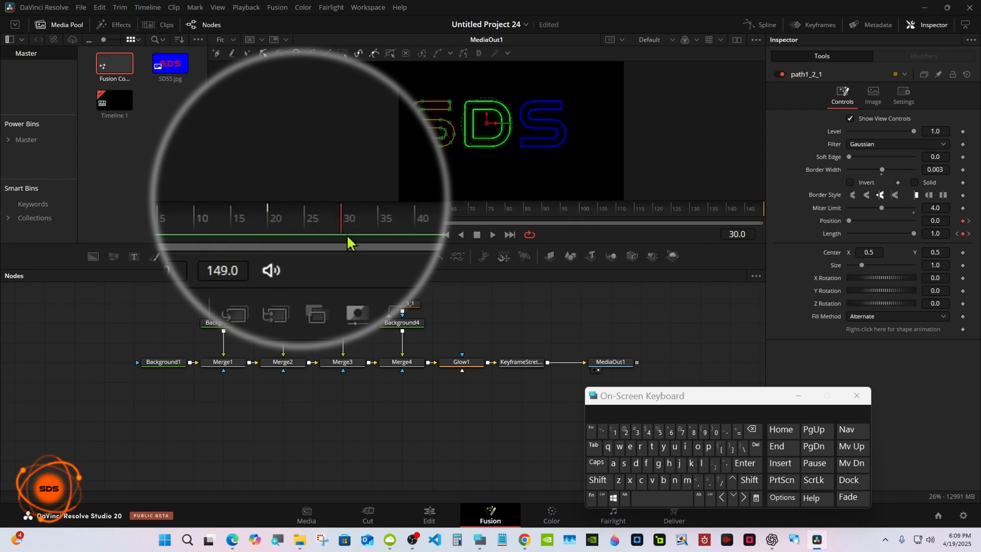
click(524, 362)
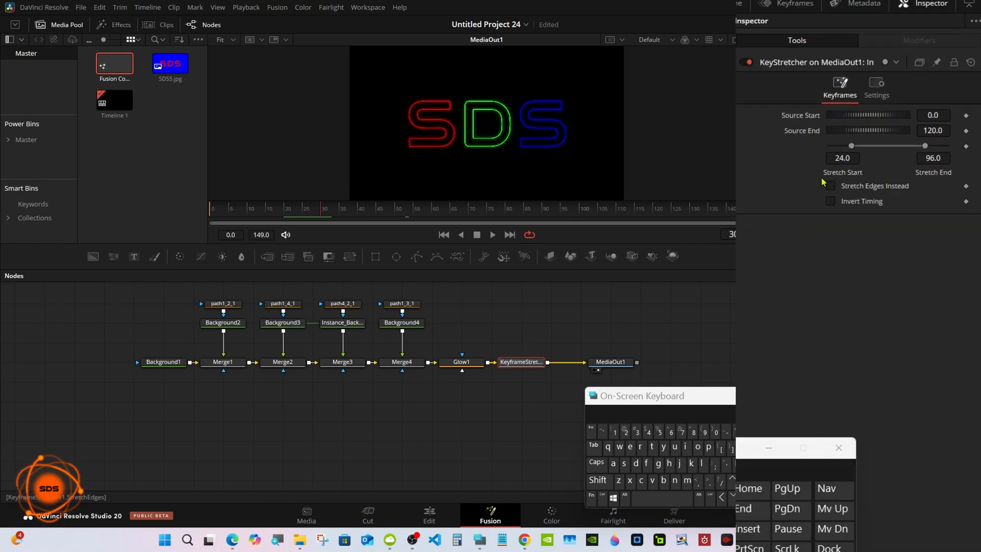
- Set the Keyframe Stretcher's Stretch Start to 20 and Stretch End to 30
click(865, 153)
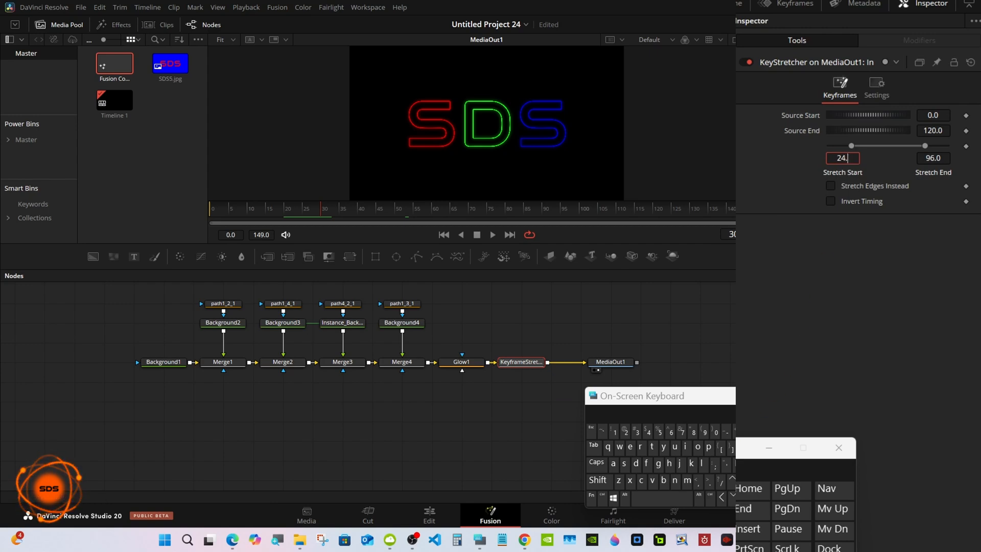
click(625, 432)
click(715, 432)
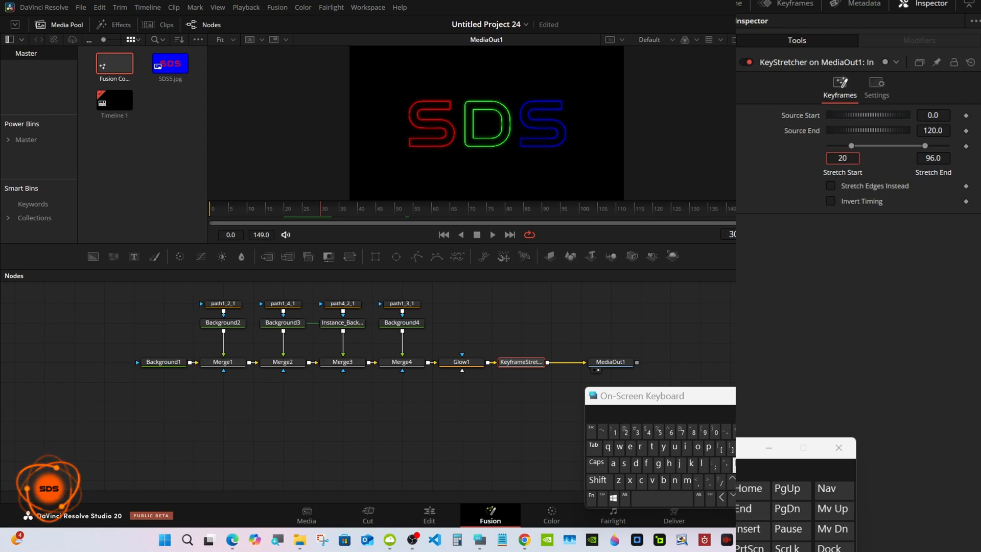
key(Tab)
click(637, 432)
click(716, 432)
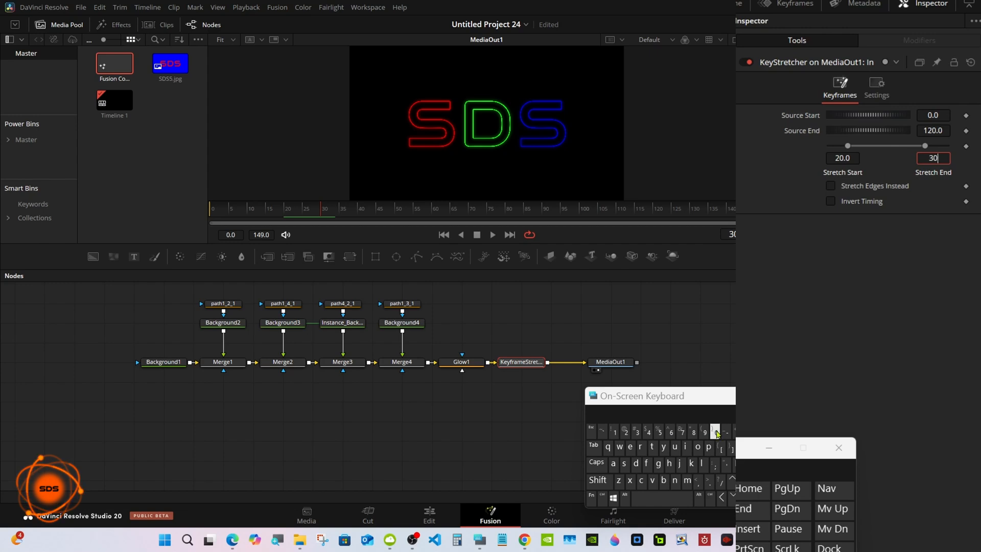
click(733, 465)
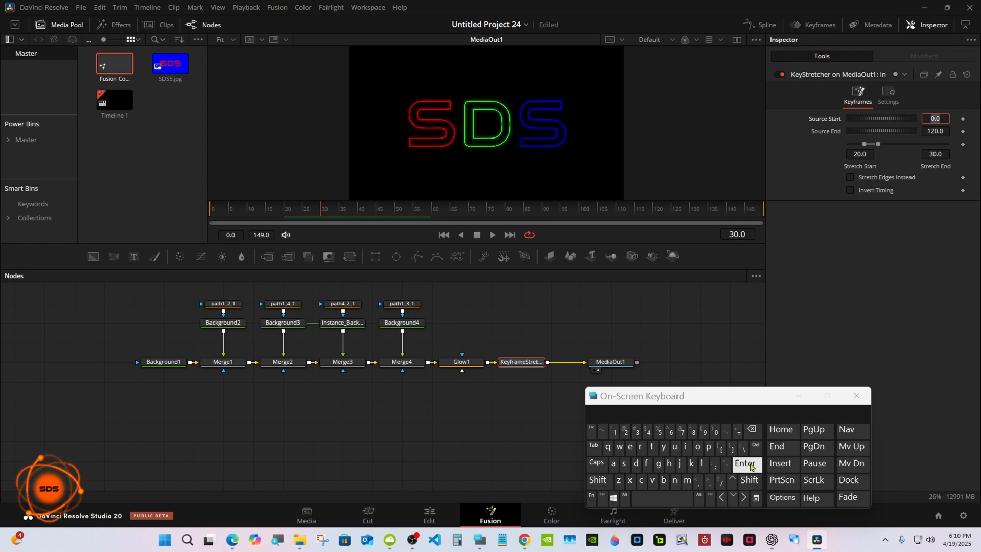
- Lower the Keyframe Stretcher's Source End to 59.21, checking the letters' draw-off timing near the end of the composition
drag(325, 209, 468, 210)
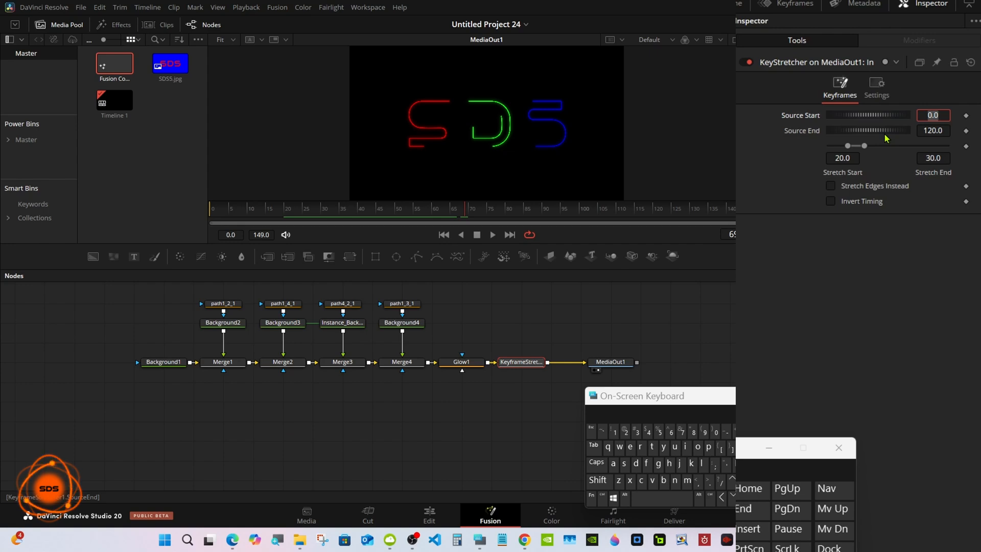
drag(884, 135, 860, 134)
drag(466, 211, 514, 212)
drag(899, 135, 856, 132)
drag(561, 210, 619, 210)
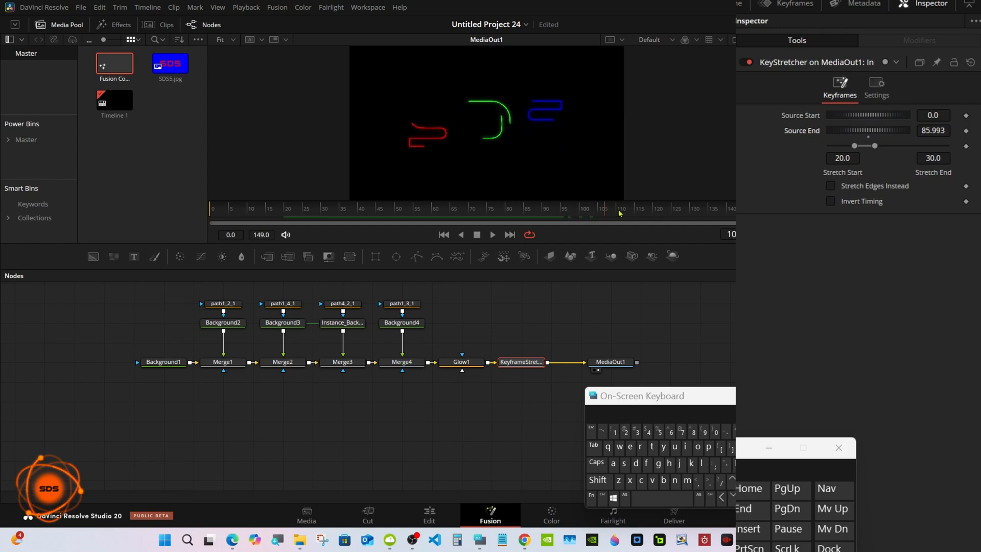
drag(869, 130, 850, 131)
drag(607, 211, 670, 211)
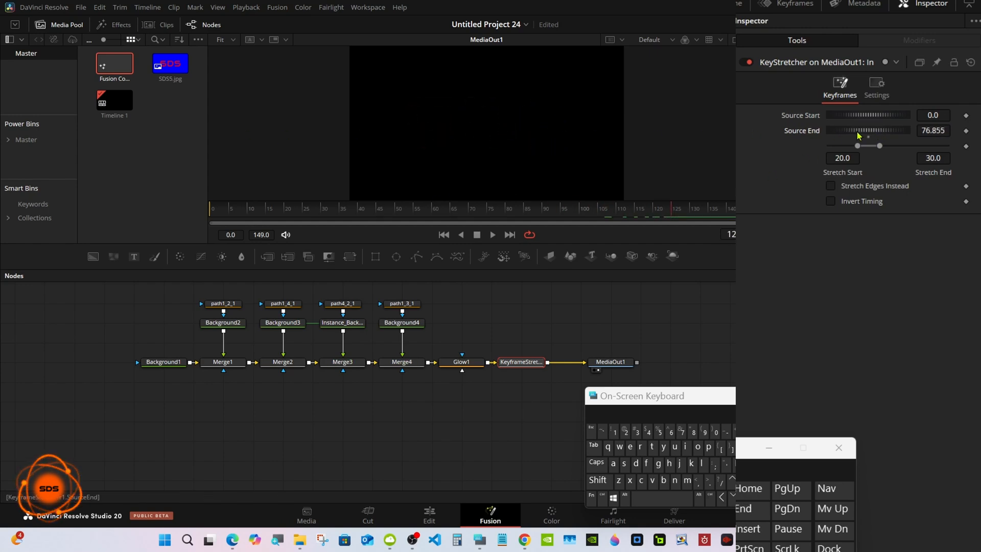
drag(859, 136, 841, 134)
click(724, 210)
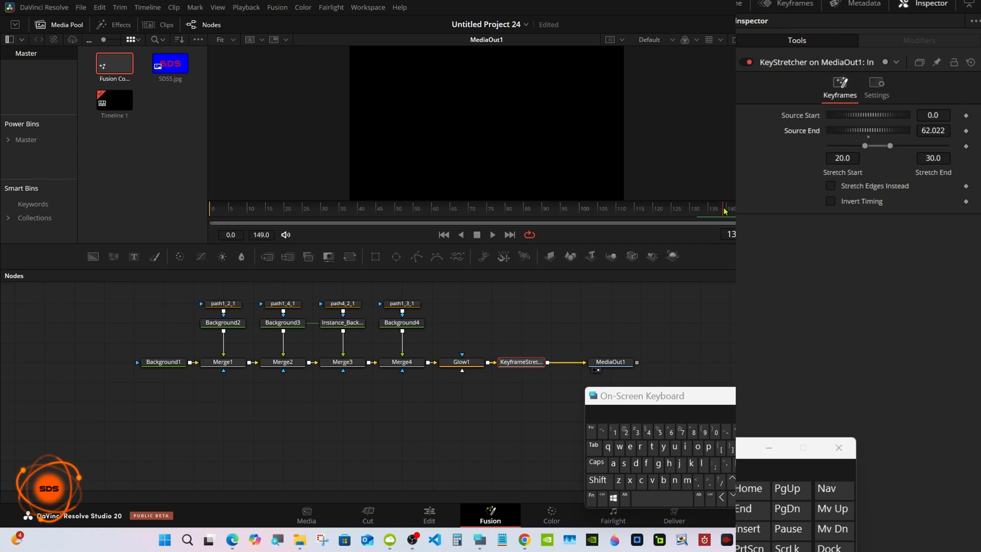
drag(723, 210, 711, 210)
drag(877, 131, 807, 134)
drag(714, 211, 723, 211)
drag(900, 131, 817, 134)
drag(723, 211, 733, 214)
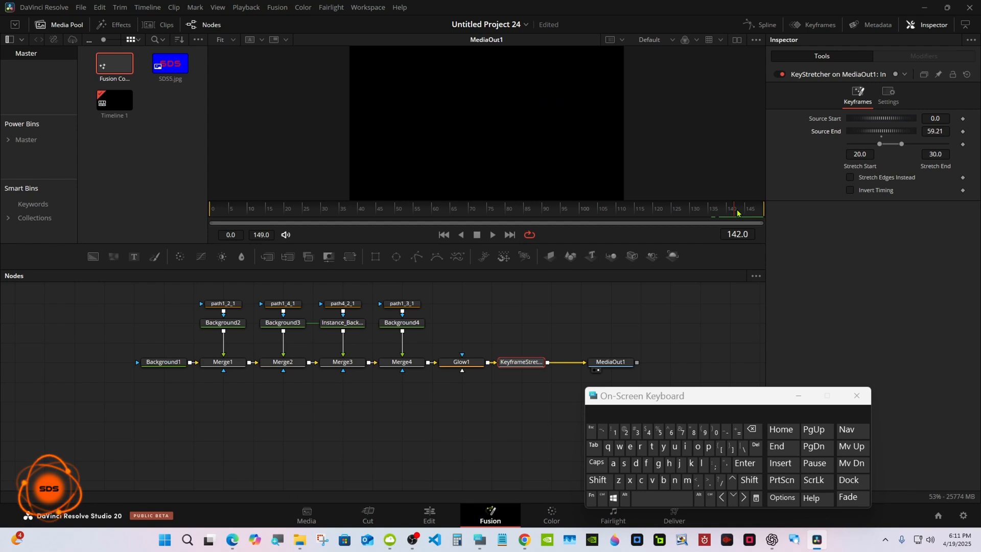
drag(737, 213, 491, 213)
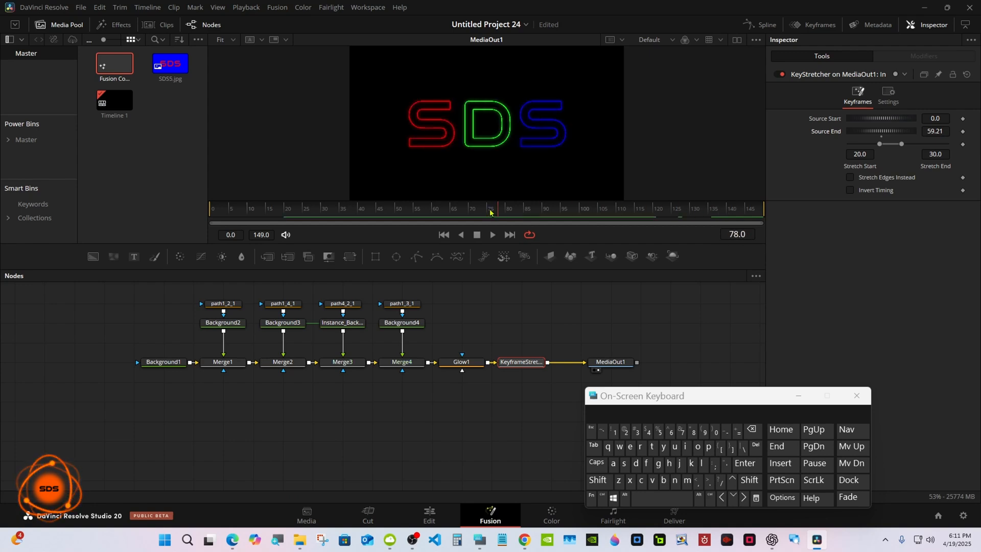
- Play the Fusion composition clip from the start on the Edit page to preview the stretched animation
drag(628, 398, 725, 358)
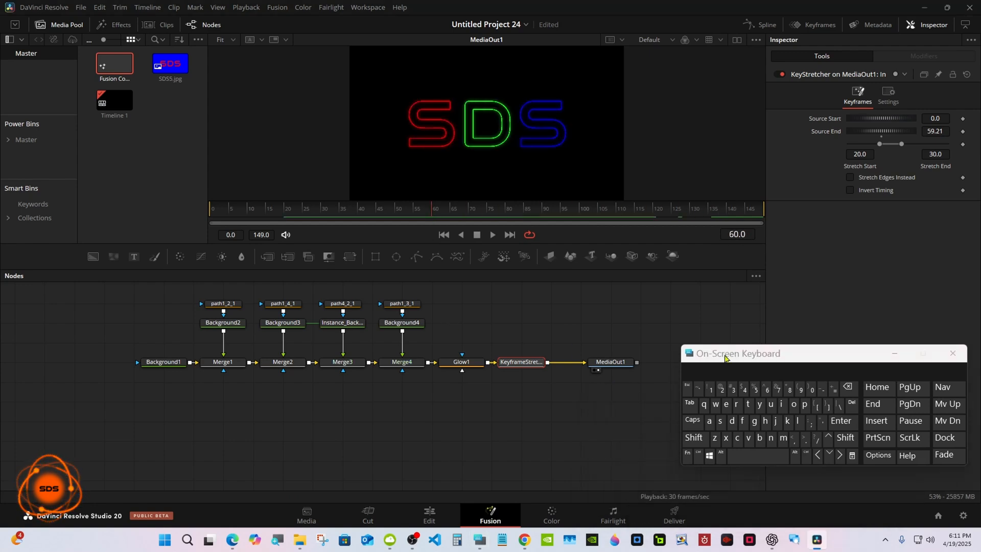
click(429, 513)
click(341, 413)
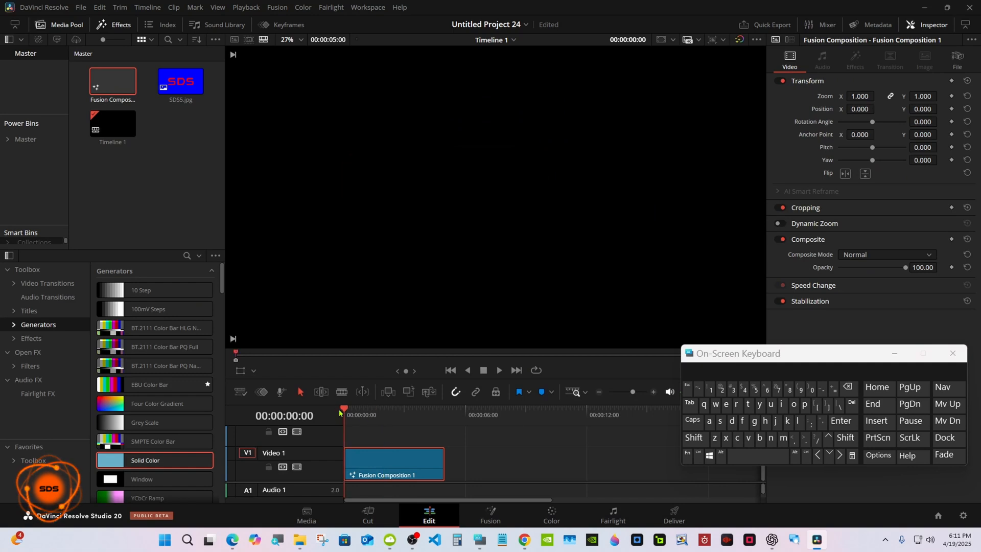
click(498, 370)
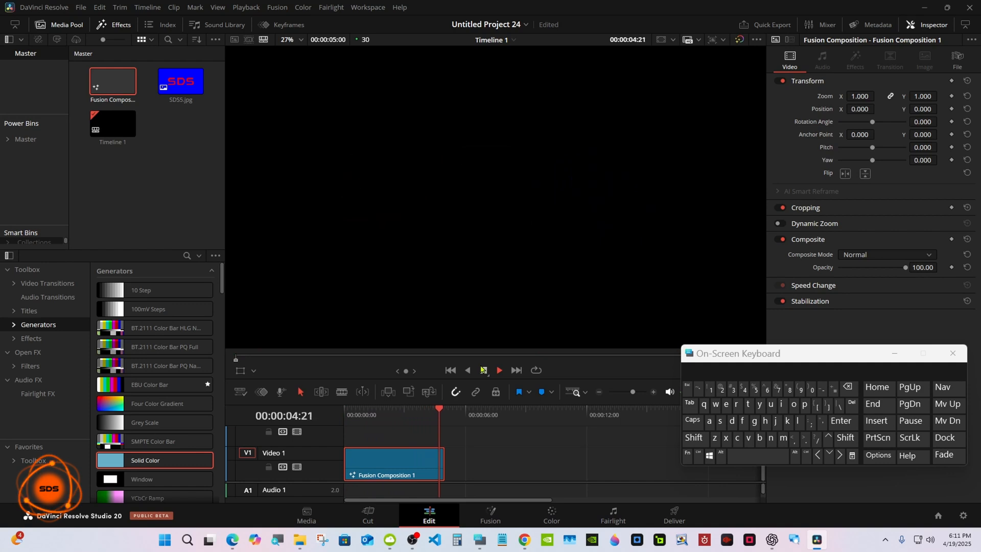
key(Home)
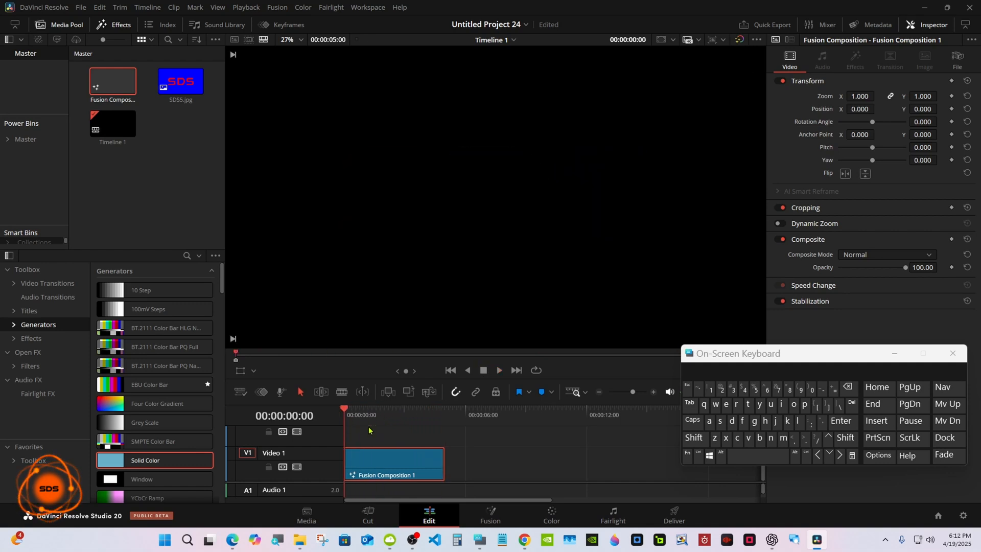
drag(434, 422, 353, 414)
- Back on the Fusion page at frame 67, make room before MediaOut1 and add a Transform node between Glow1 and the Keyframe Stretcher
click(489, 514)
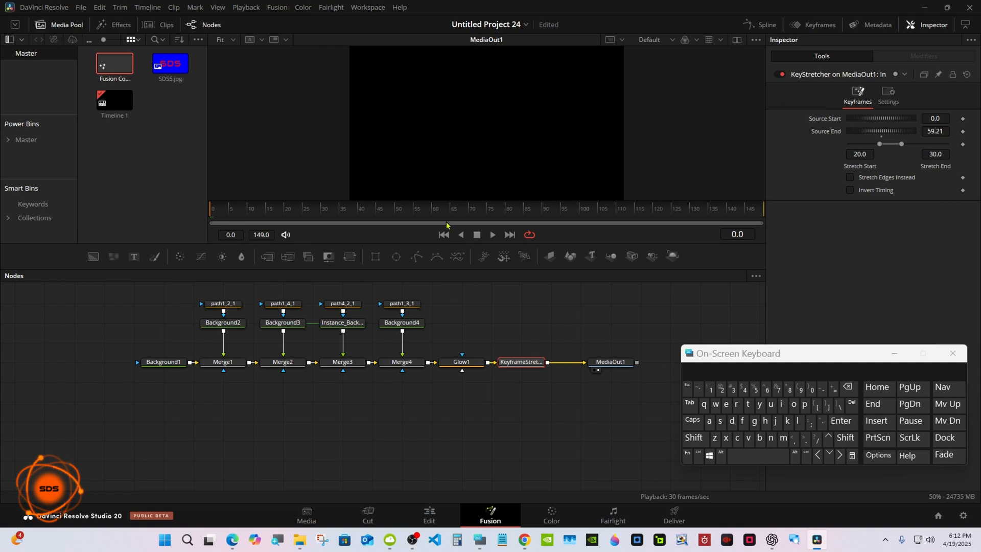
mouse_move(447, 212)
mouse_down()
mouse_move(735, 210)
mouse_move(457, 211)
mouse_up()
drag(609, 362, 666, 362)
drag(501, 365, 560, 366)
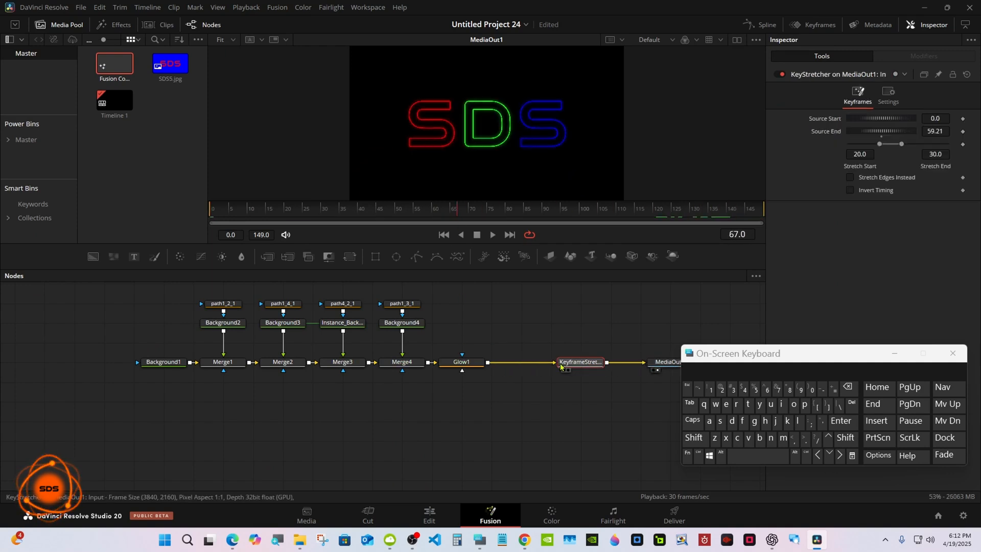
click(479, 364)
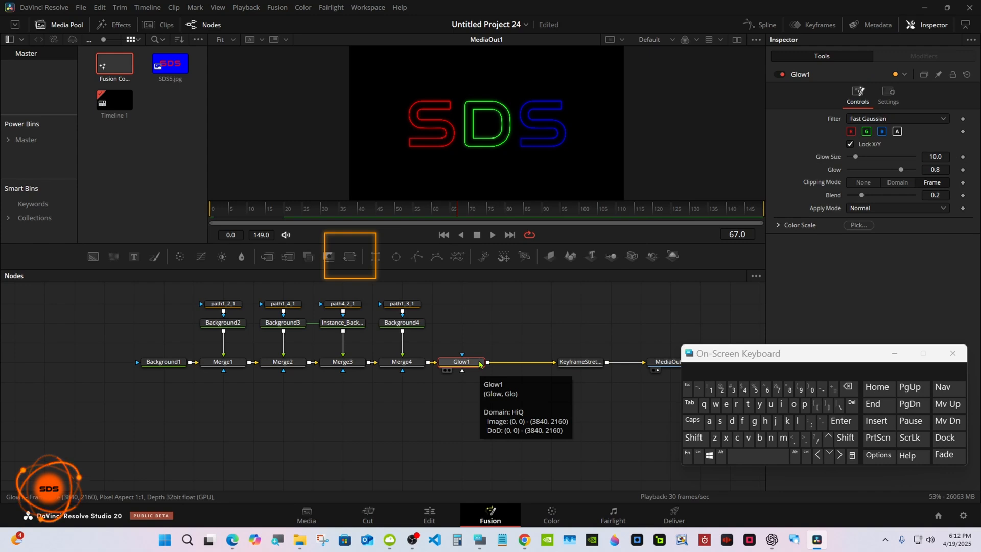
click(349, 257)
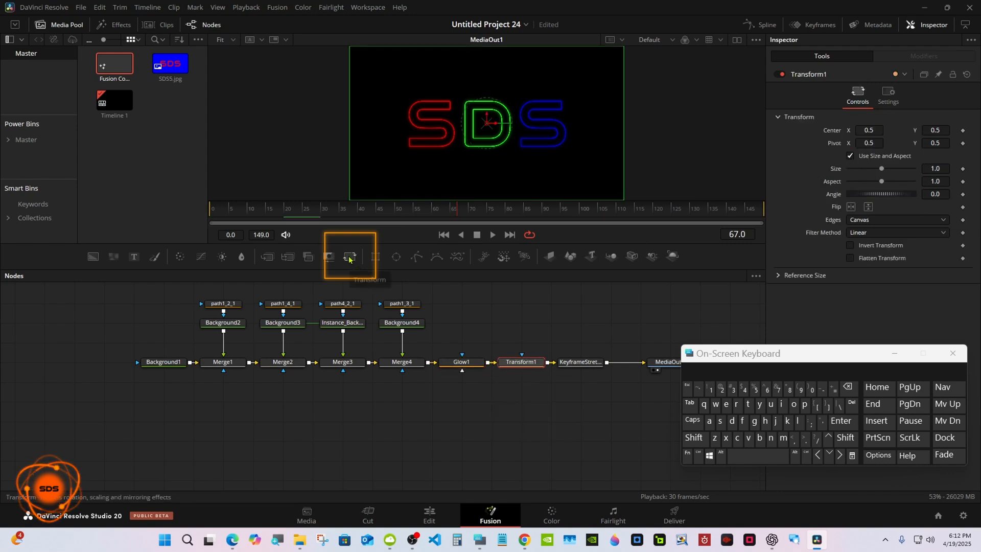
- Rename the new Transform node as MainControls
drag(743, 353, 713, 332)
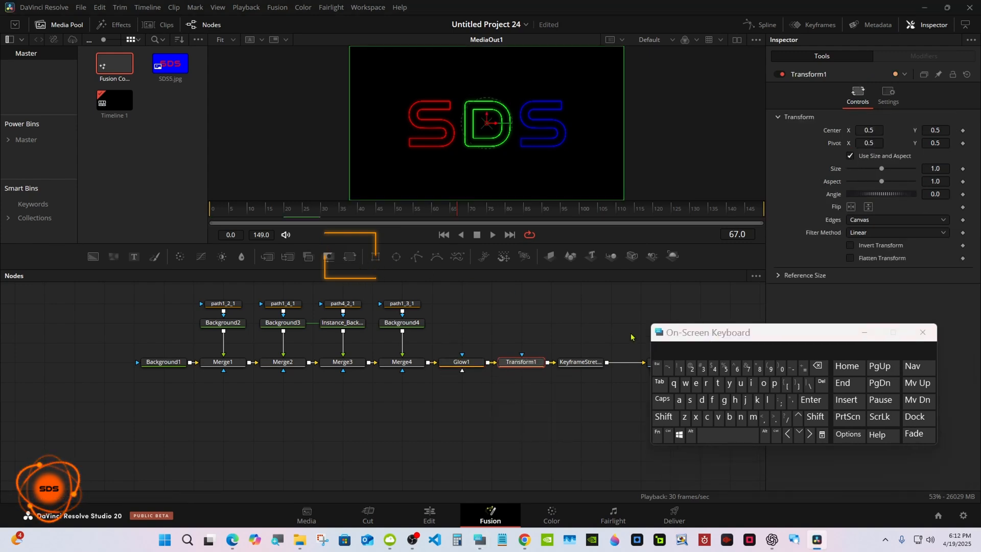
right_click(523, 364)
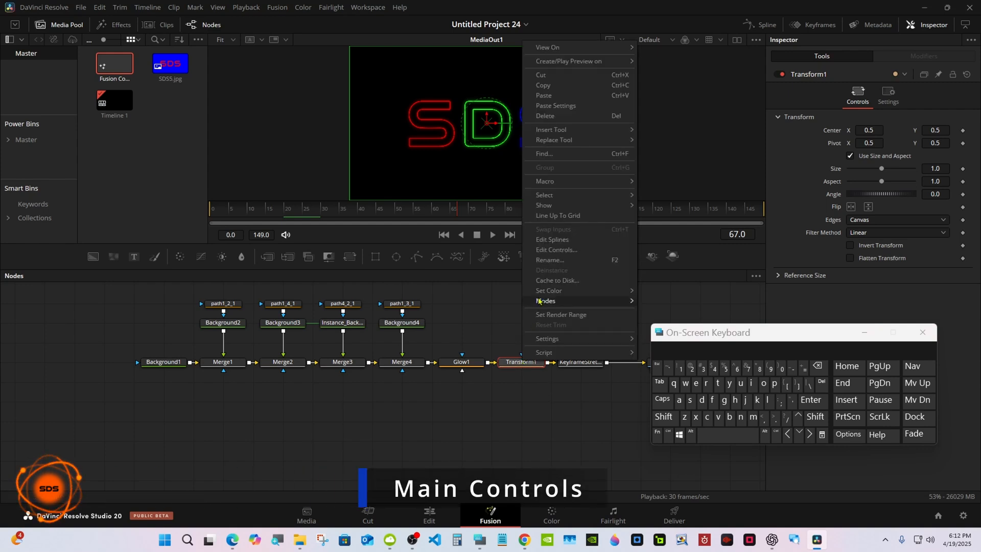
click(549, 260)
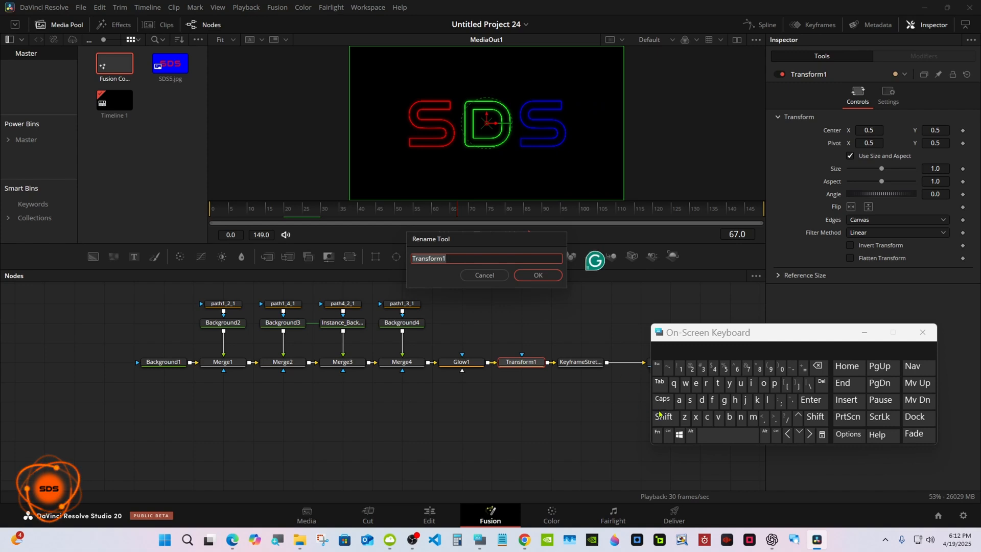
click(662, 417)
click(753, 417)
click(679, 400)
click(751, 383)
click(741, 416)
click(663, 416)
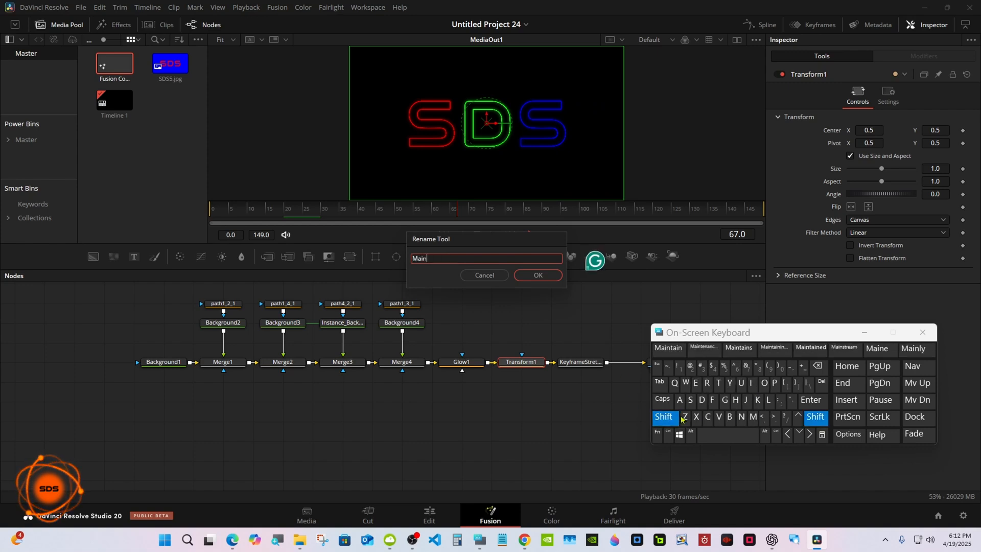
click(707, 417)
click(763, 383)
click(741, 417)
click(718, 384)
click(705, 383)
click(763, 383)
click(767, 400)
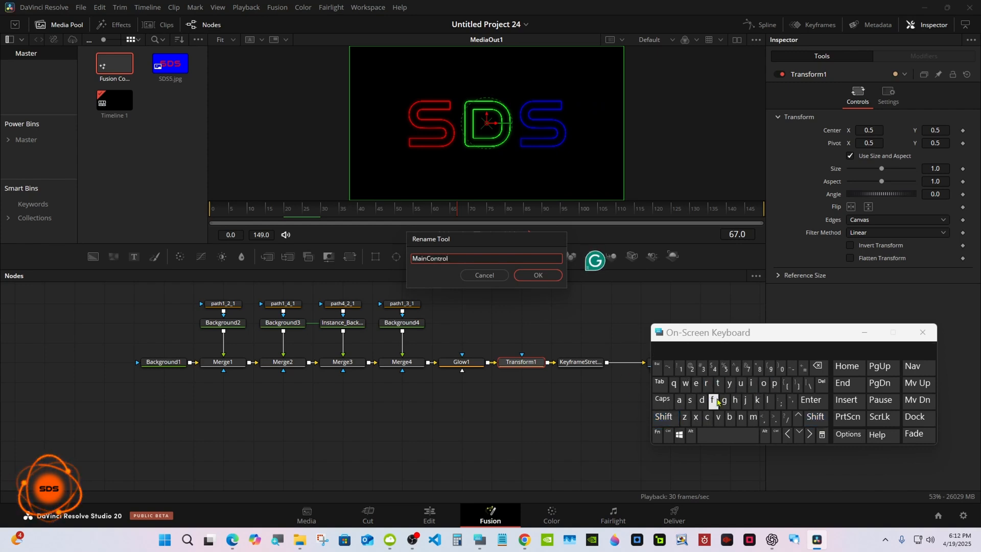
click(690, 400)
click(536, 275)
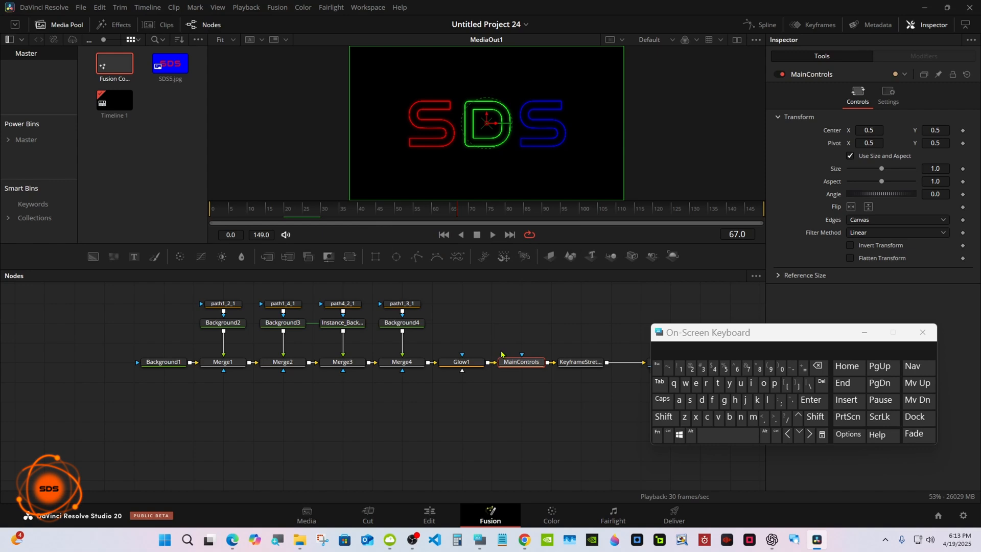
- Rename the red Background2 node as Color_1
click(238, 324)
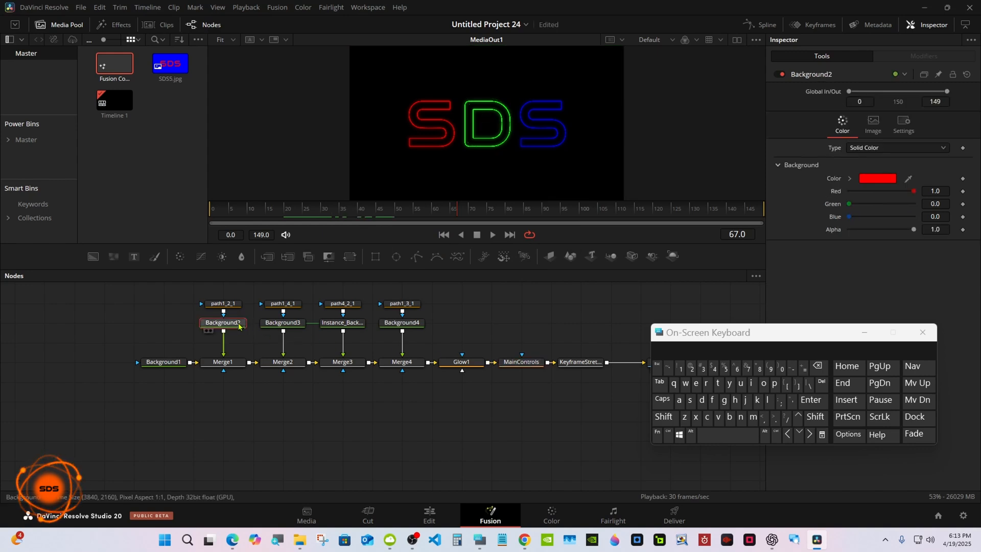
right_click(239, 325)
click(288, 236)
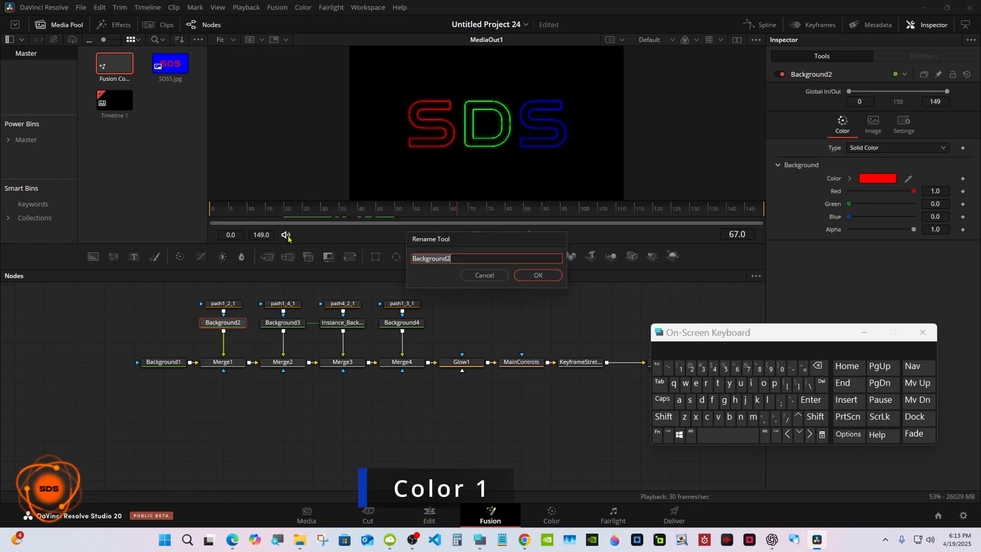
click(664, 417)
click(707, 416)
click(763, 383)
click(767, 400)
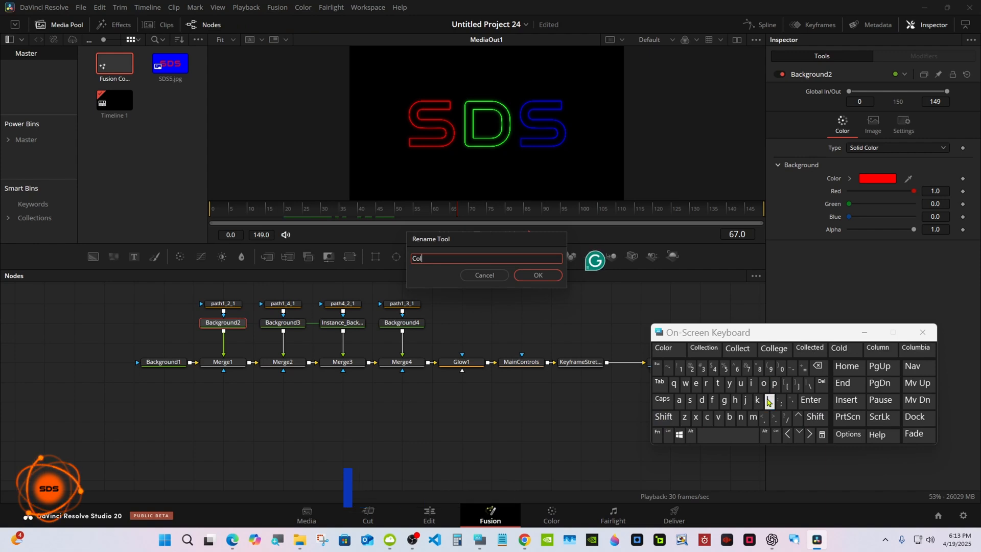
click(663, 347)
click(809, 418)
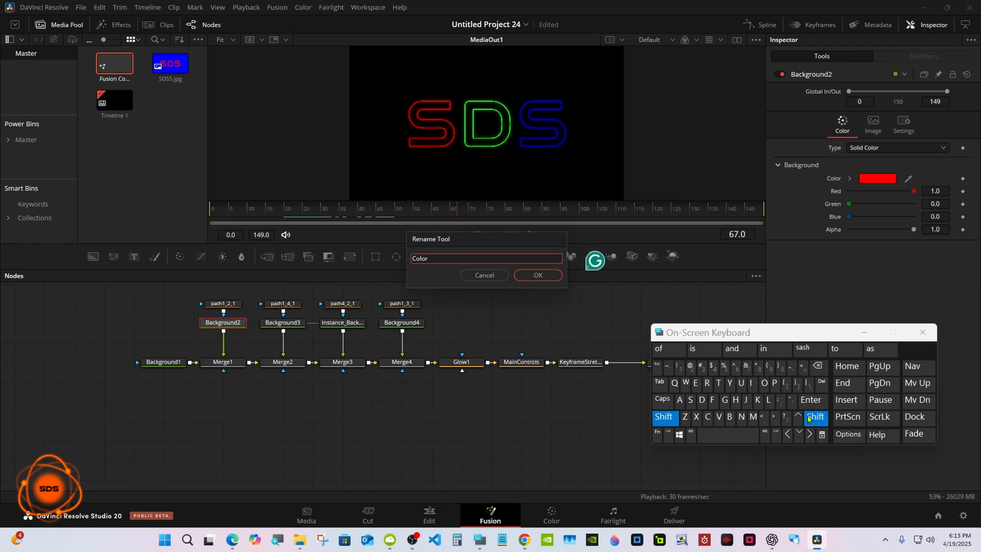
click(791, 367)
click(678, 367)
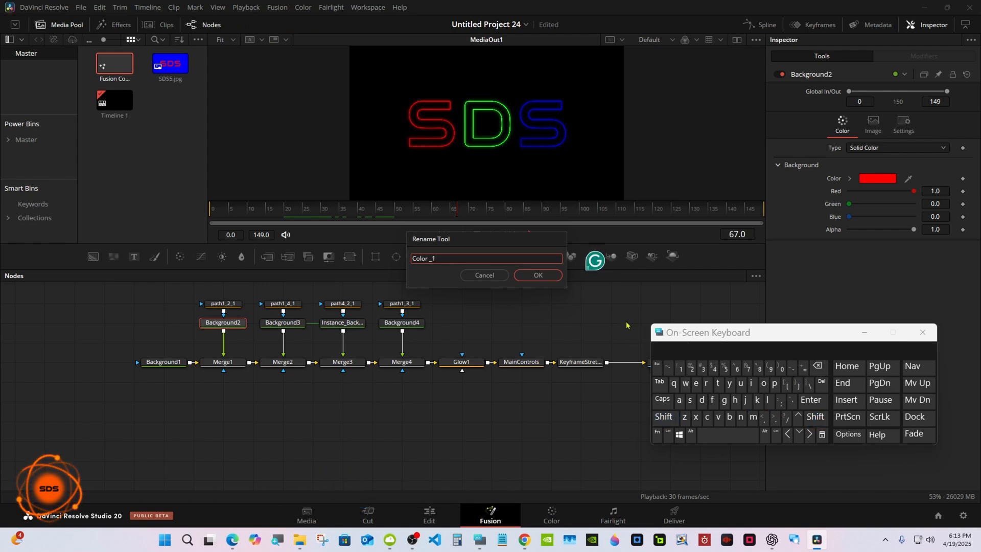
click(542, 277)
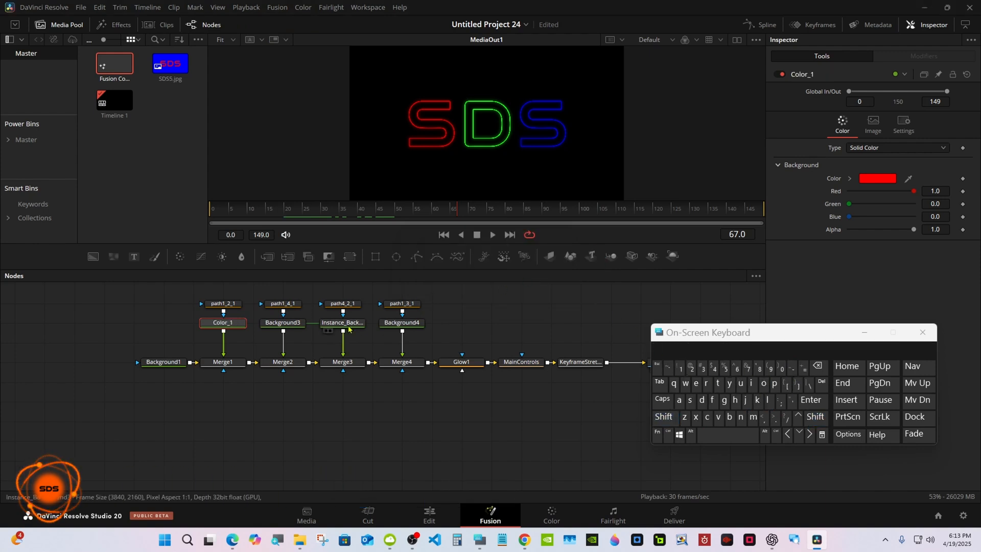
- Rename the green Background3 node as Color_2
right_click(290, 328)
click(319, 236)
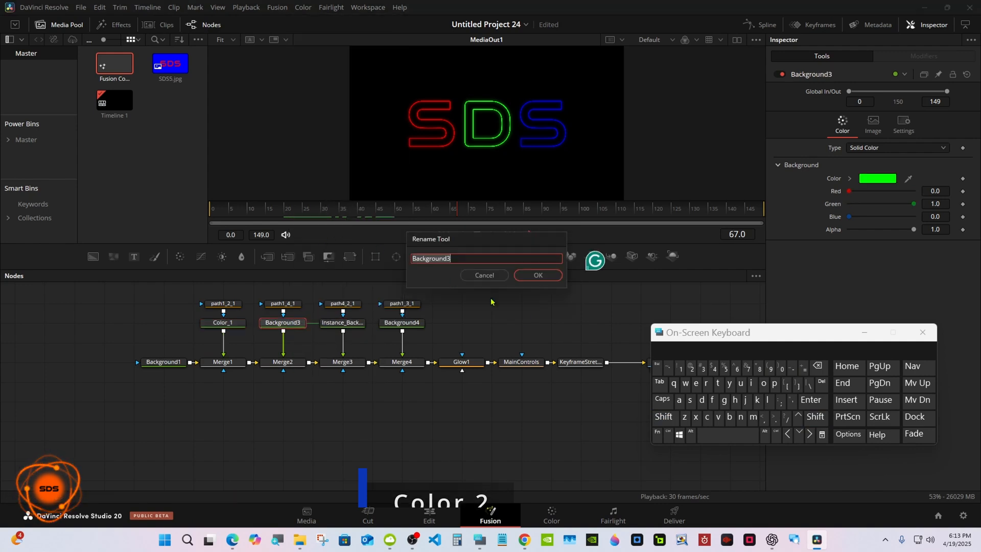
click(659, 419)
click(707, 417)
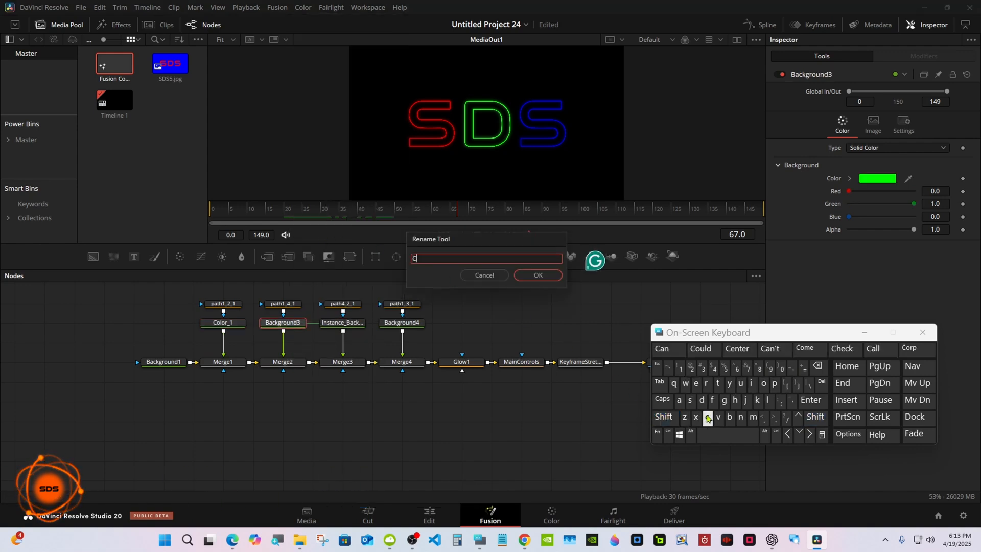
click(763, 383)
click(768, 402)
click(670, 350)
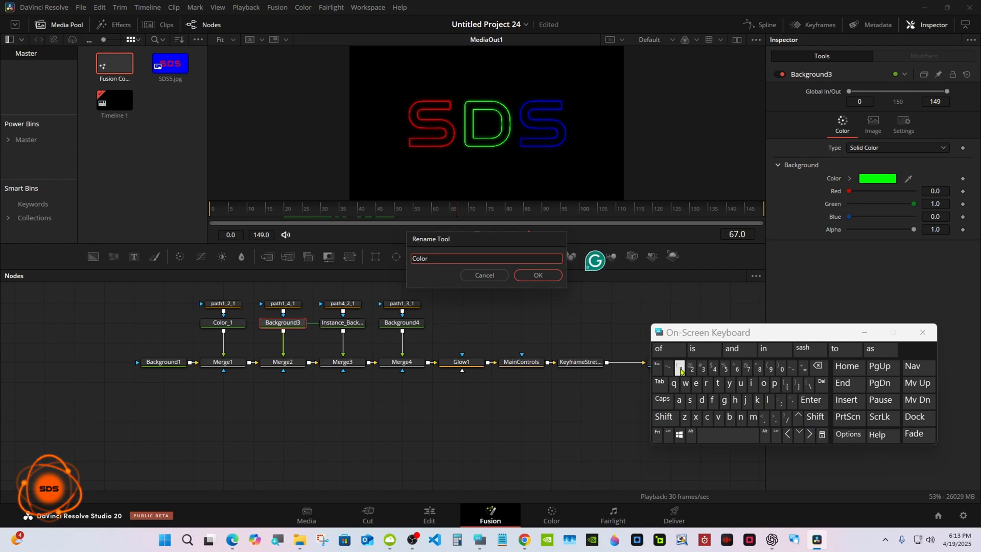
click(815, 416)
click(791, 367)
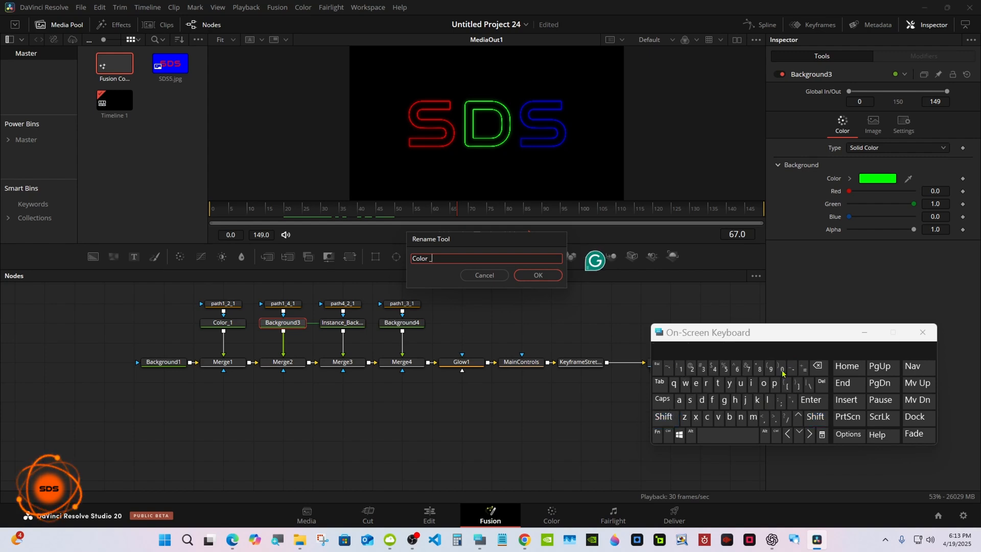
click(690, 367)
click(533, 280)
- Rename the blue Background4 node as Color_3
click(406, 325)
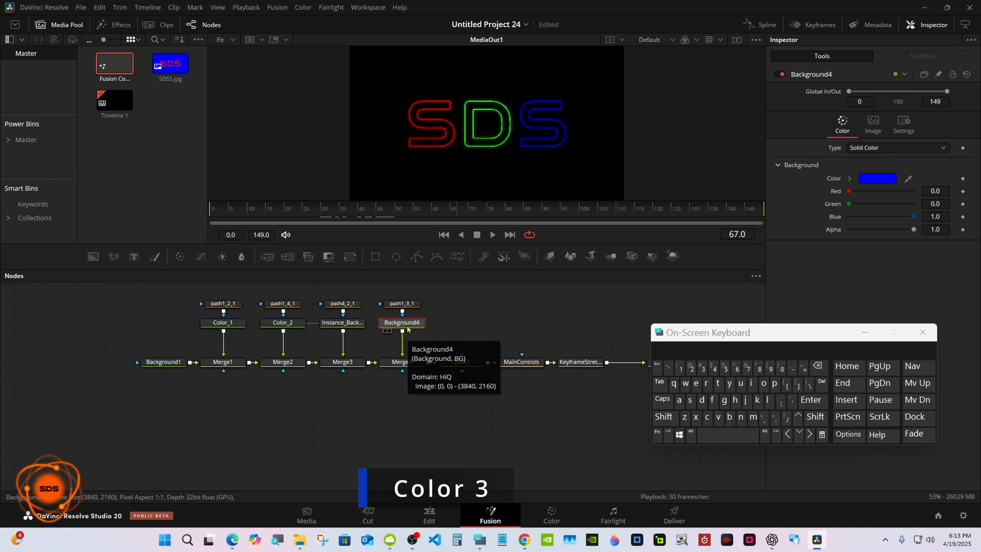
right_click(407, 327)
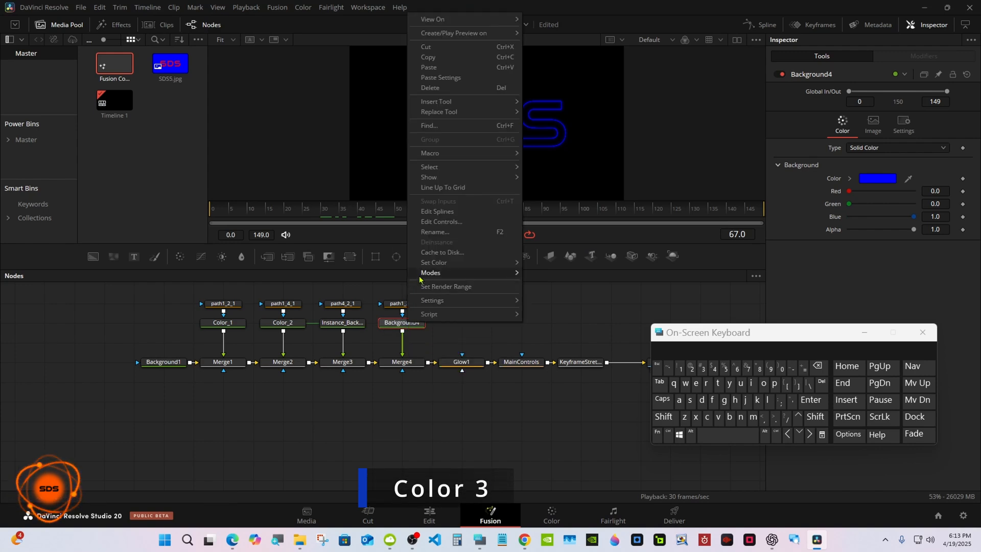
click(435, 232)
click(663, 417)
click(707, 417)
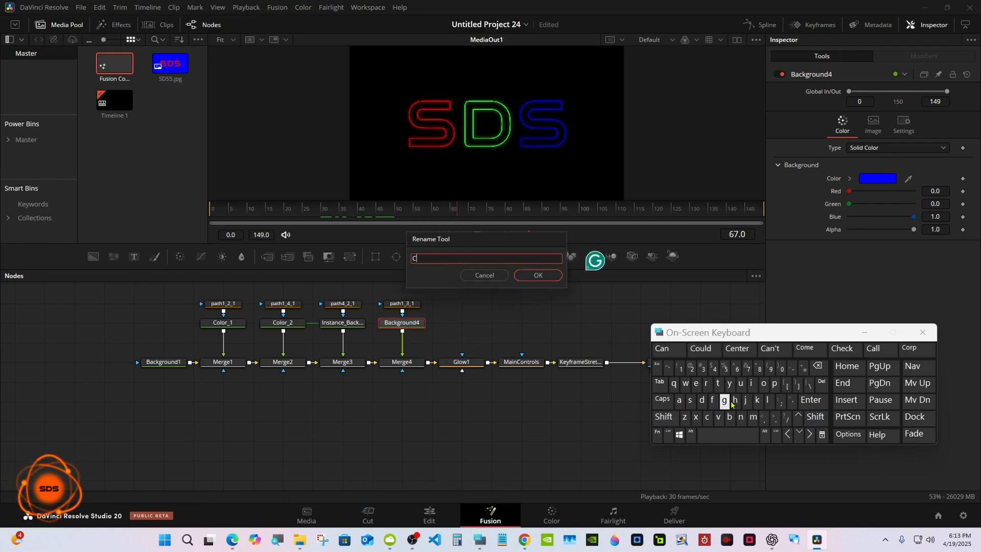
click(763, 383)
click(767, 399)
click(764, 384)
click(707, 383)
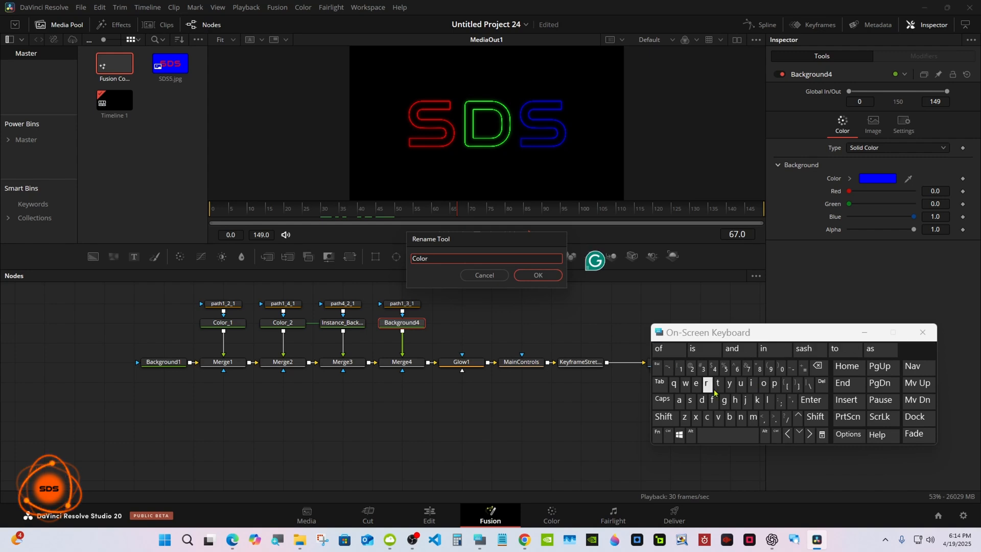
click(816, 417)
click(791, 368)
click(701, 368)
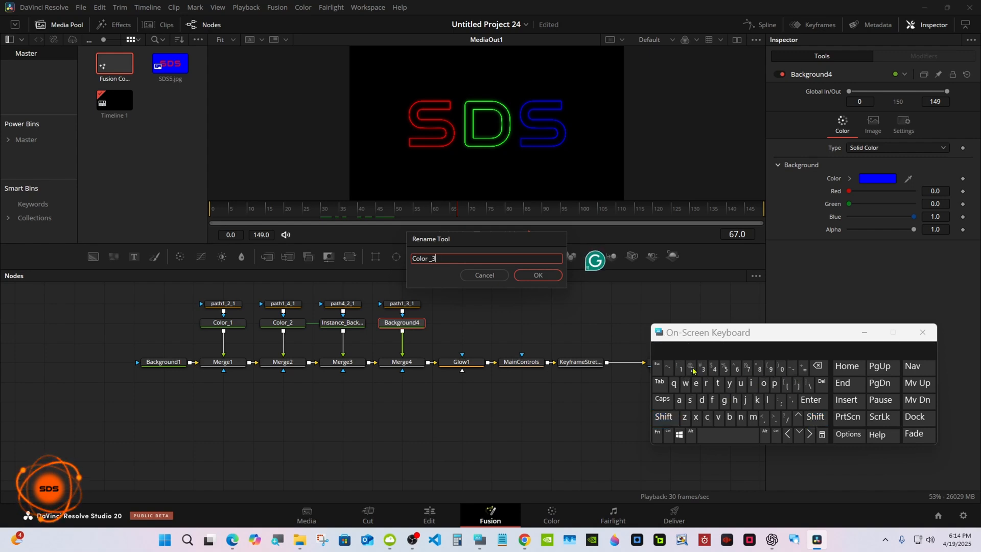
click(538, 274)
- Move the on-screen keyboard aside and place MediaOut1 closer to the Keyframe Stretcher node
drag(664, 333, 709, 327)
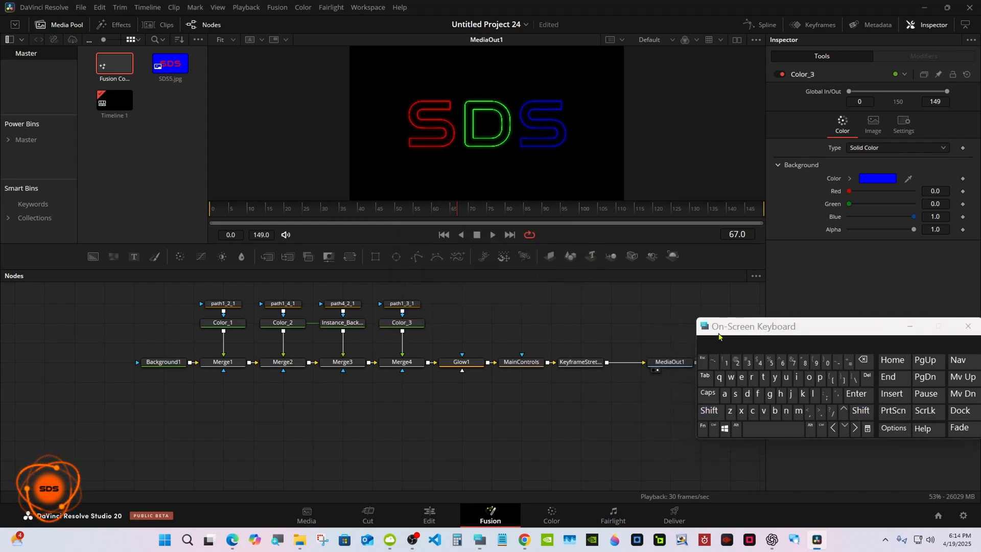
click(647, 362)
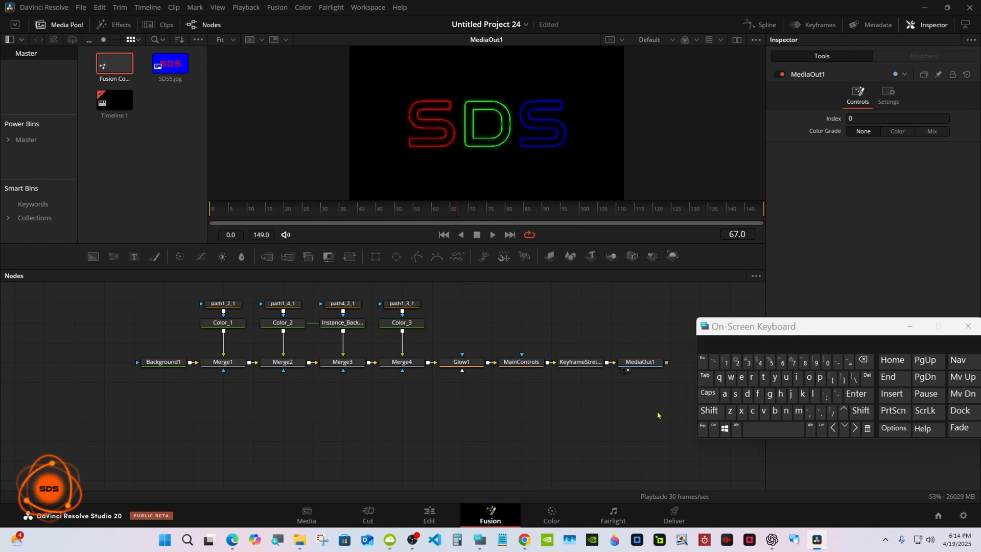
- Select MainControls, path1_2_1, Color_1, Color_2, Color_3 and Glow1 in that order, followed by all remaining nodes except MediaOut1
click(714, 427)
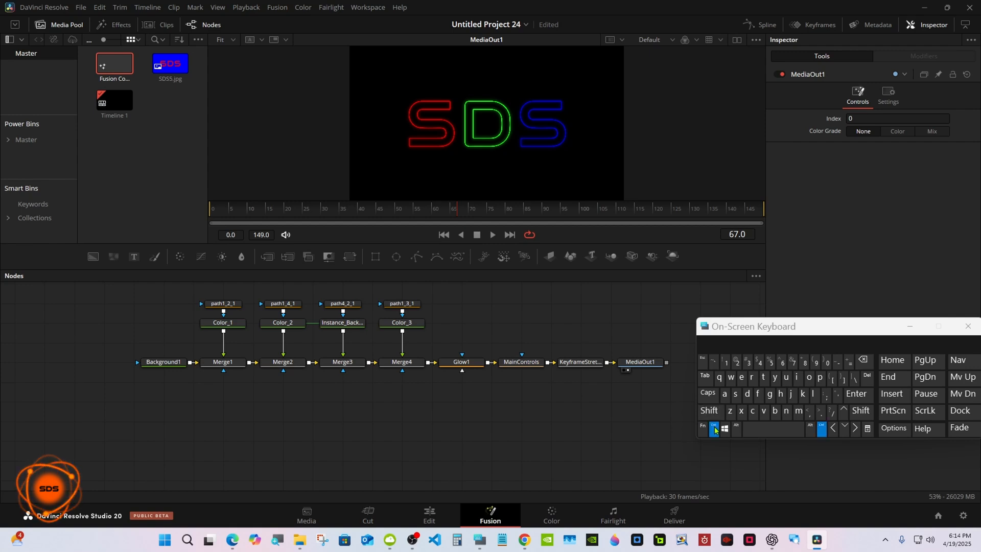
ctrl+click(521, 361)
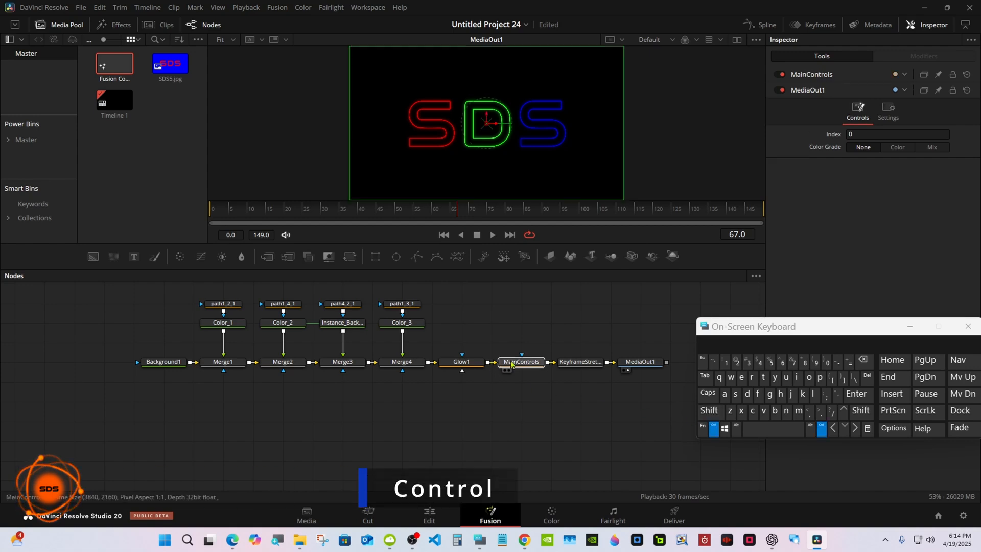
click(223, 304)
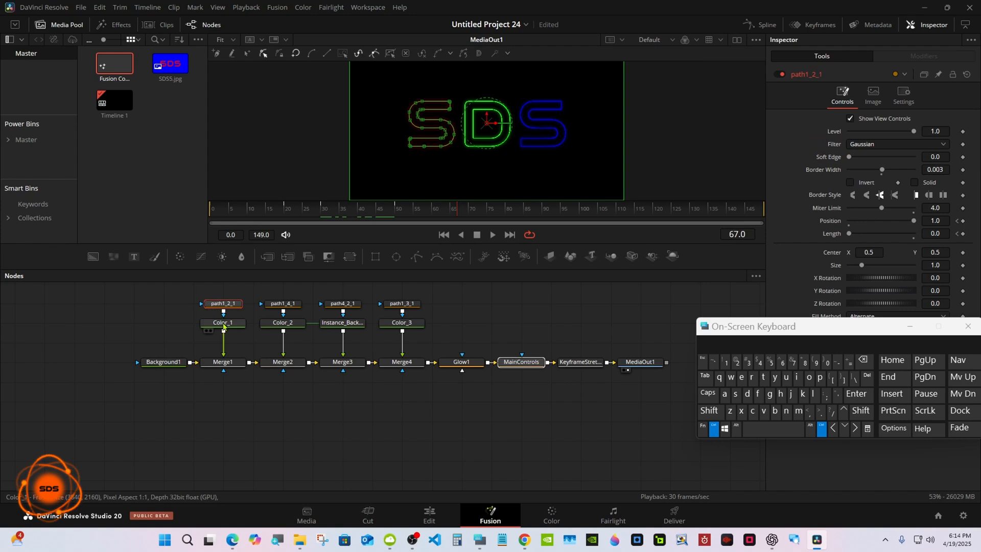
ctrl+click(223, 323)
ctrl+click(281, 322)
ctrl+click(402, 322)
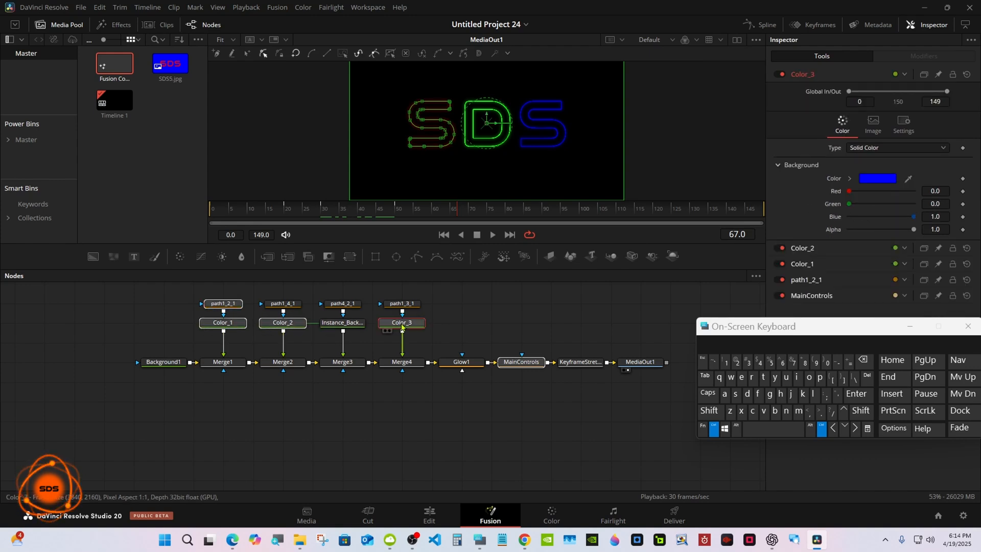
ctrl+click(460, 362)
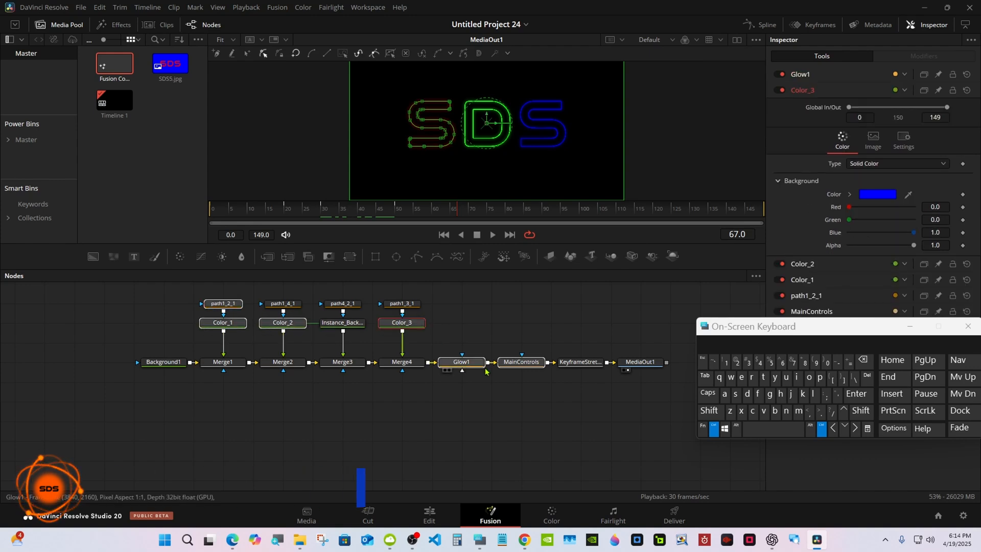
click(727, 393)
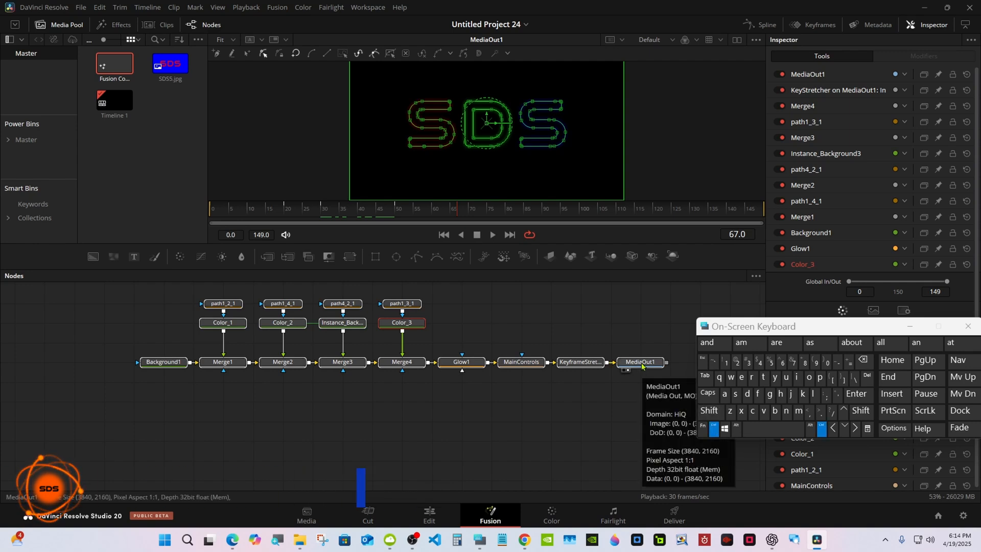
- Create a macro from the selected nodes
right_click(403, 329)
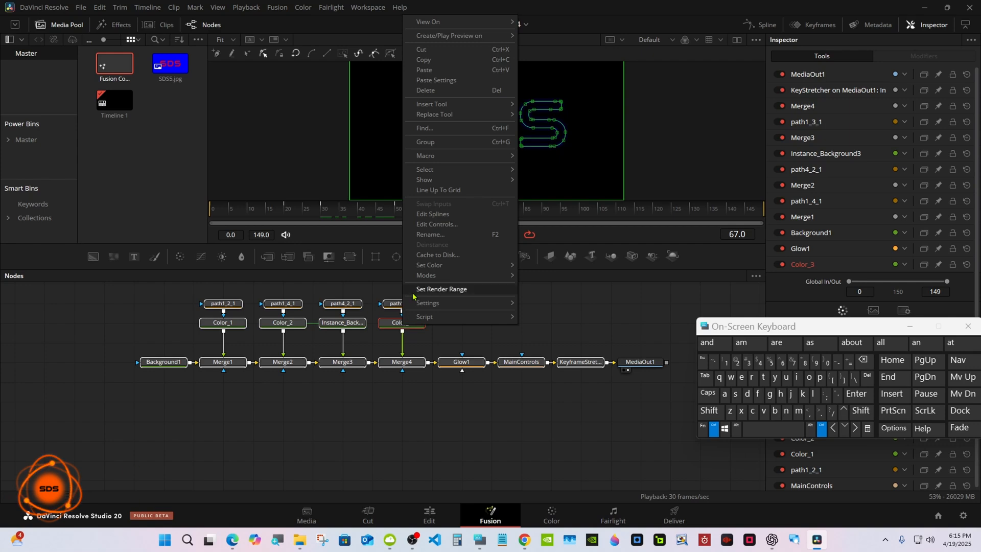
mouse_move(457, 155)
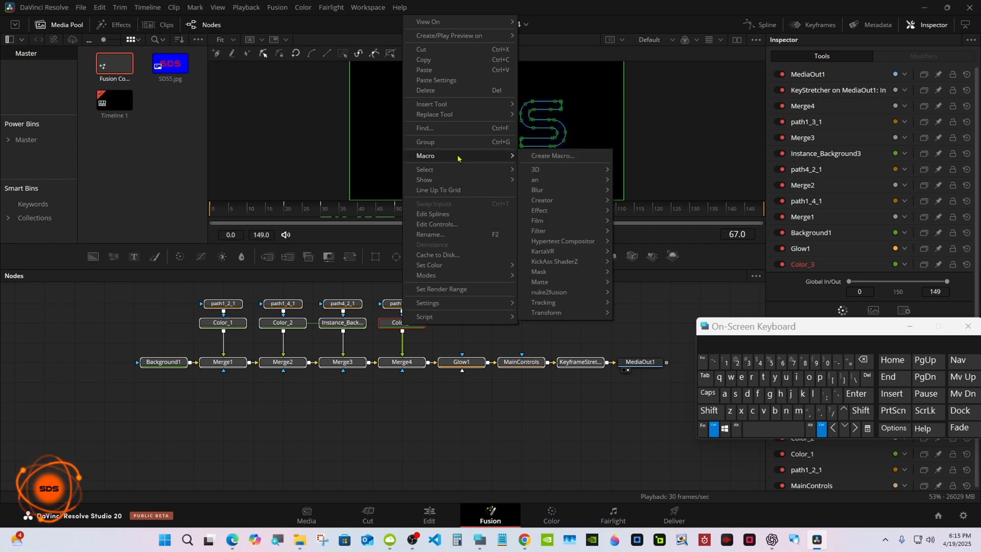
click(546, 156)
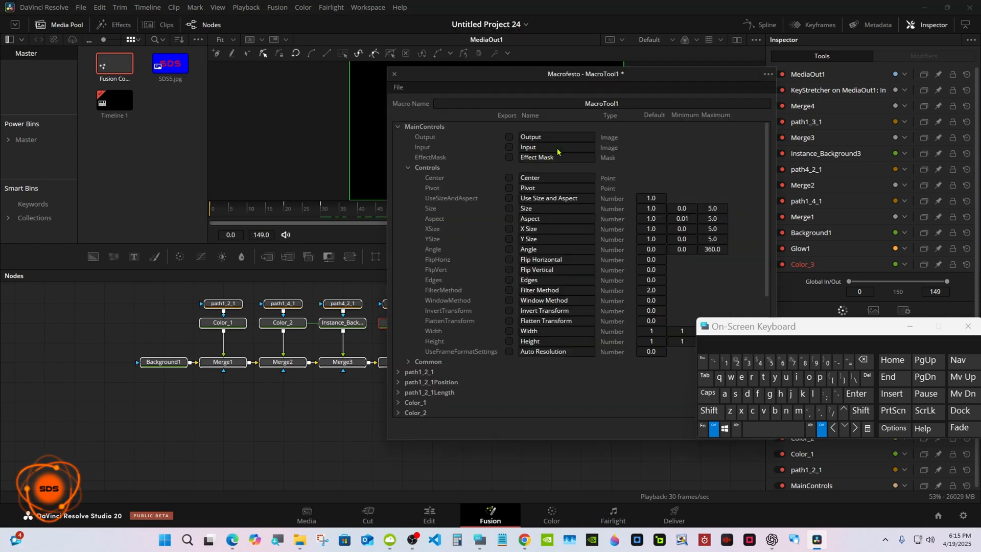
- Name the macro "Write on text 2"
drag(737, 329, 672, 261)
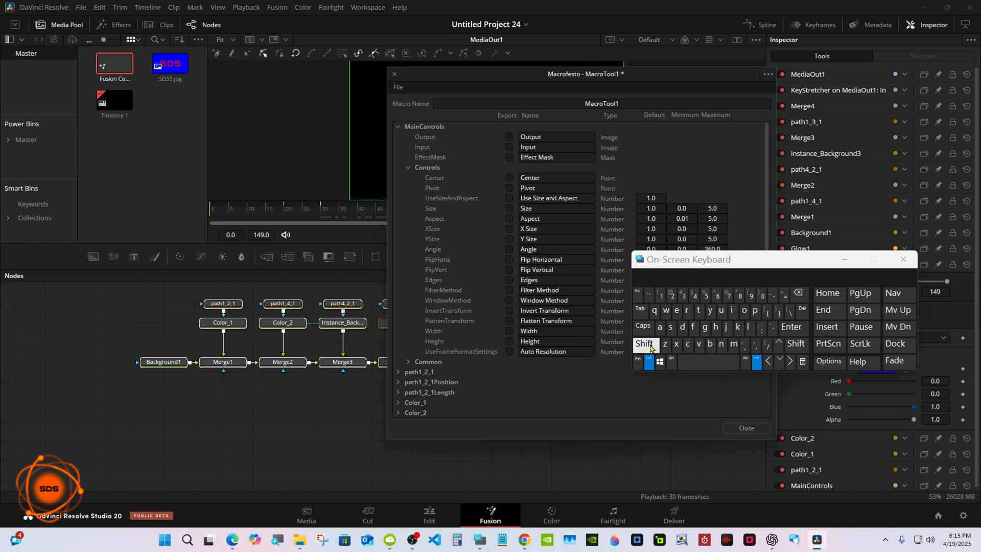
click(647, 360)
click(621, 103)
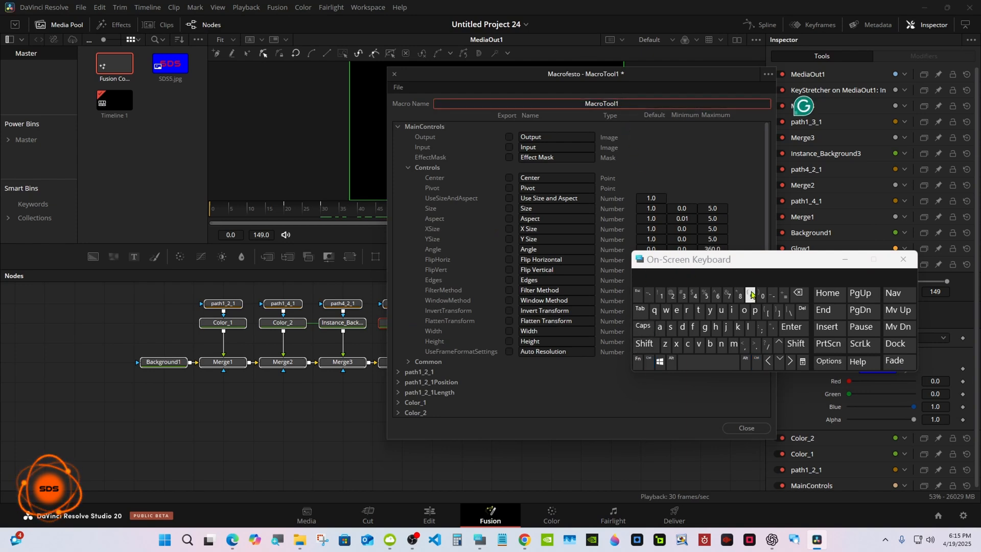
click(797, 293)
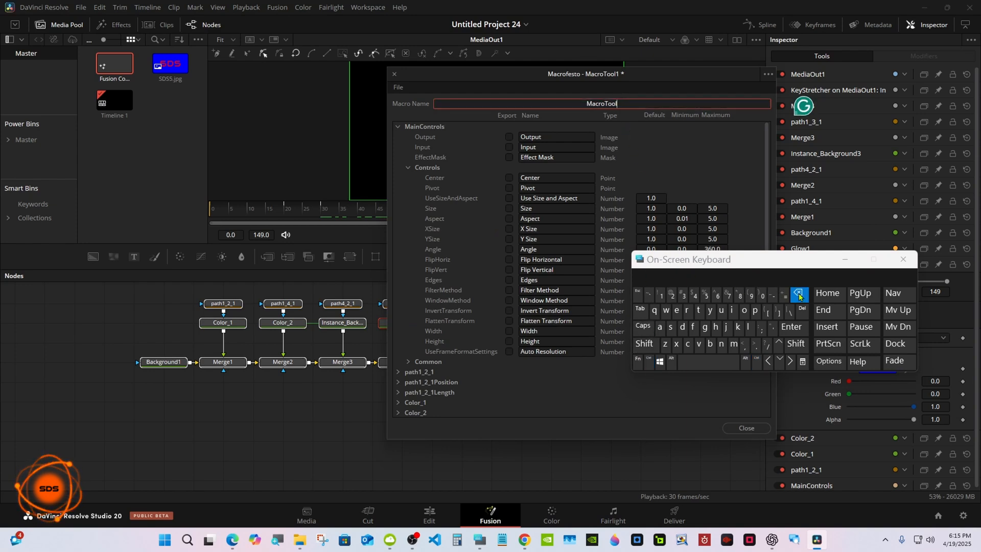
click(640, 343)
click(666, 310)
click(687, 310)
click(732, 310)
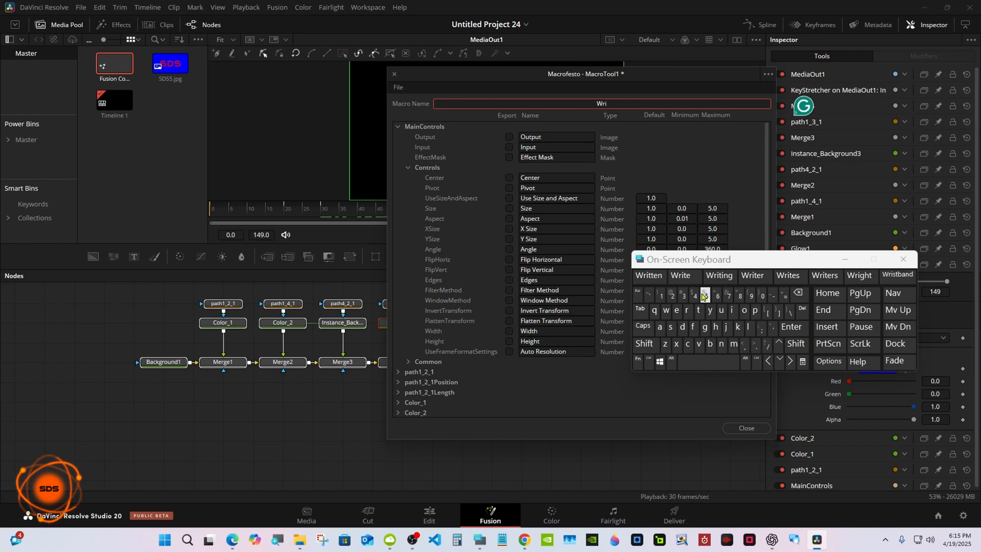
click(680, 276)
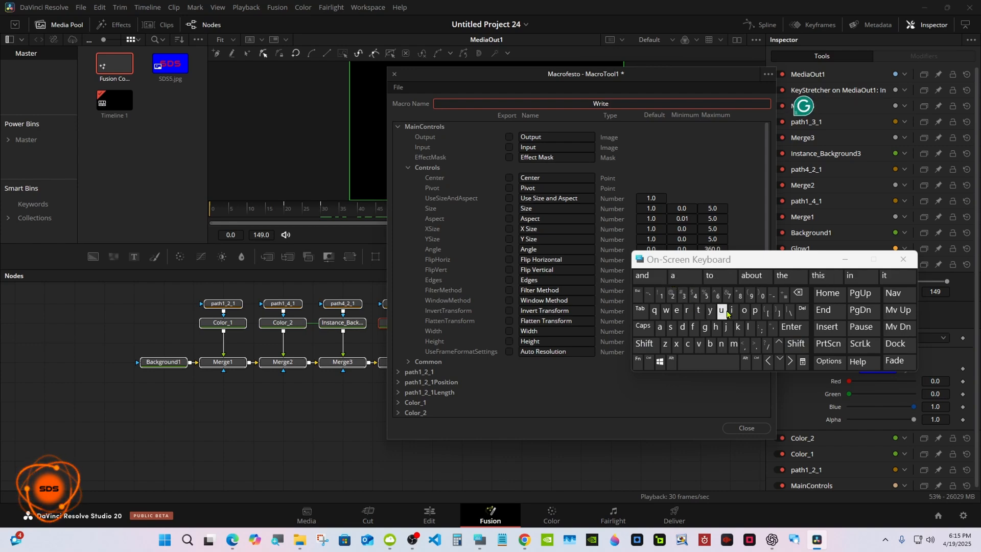
click(743, 310)
click(721, 343)
click(709, 361)
click(698, 310)
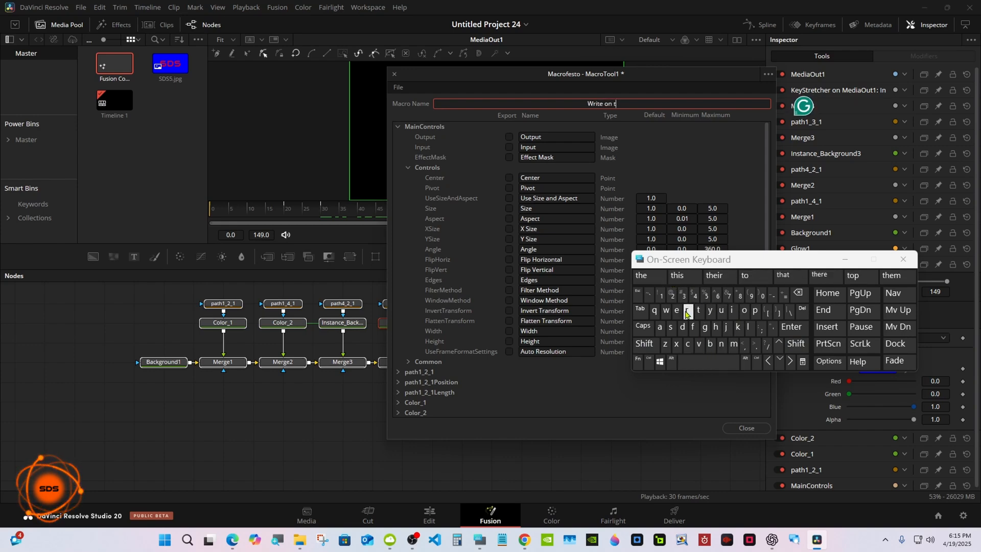
click(676, 310)
click(676, 343)
click(649, 276)
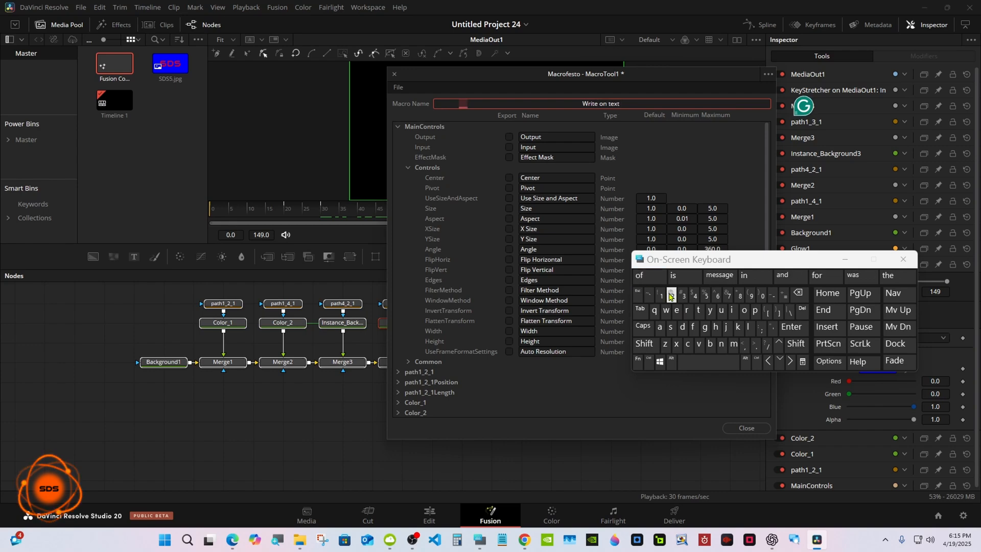
click(670, 295)
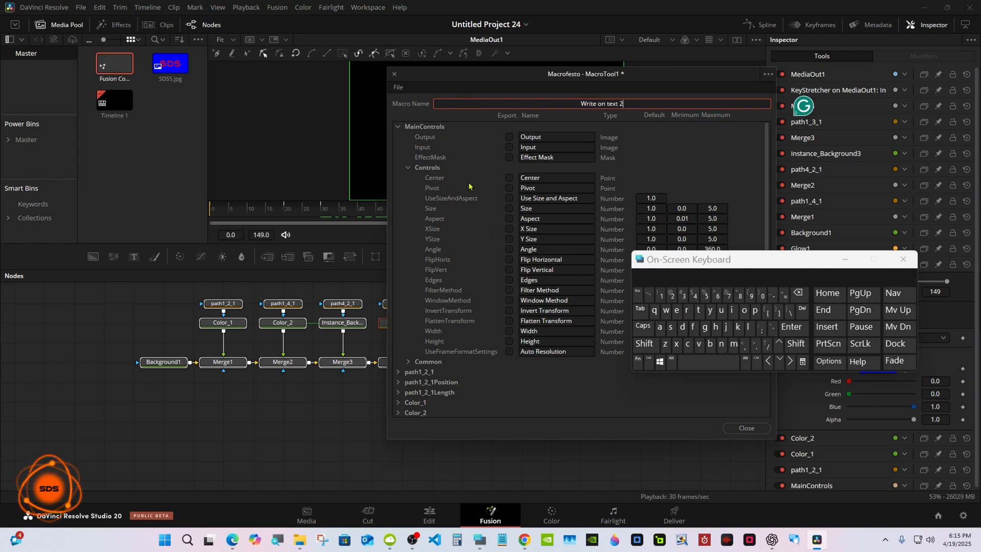
- Export the Center control of MainControls to the macro and collapse that node's parameter list
click(509, 178)
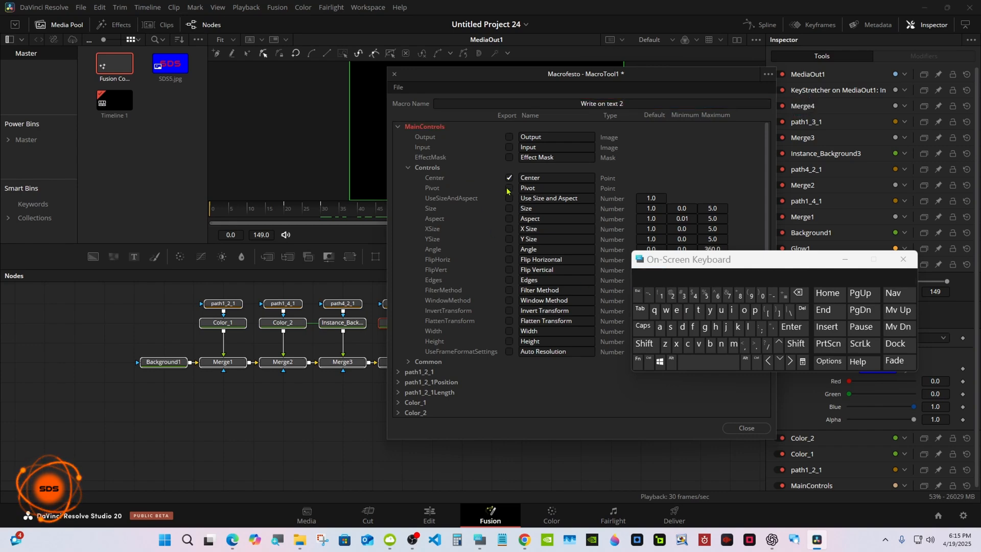
click(408, 167)
click(398, 127)
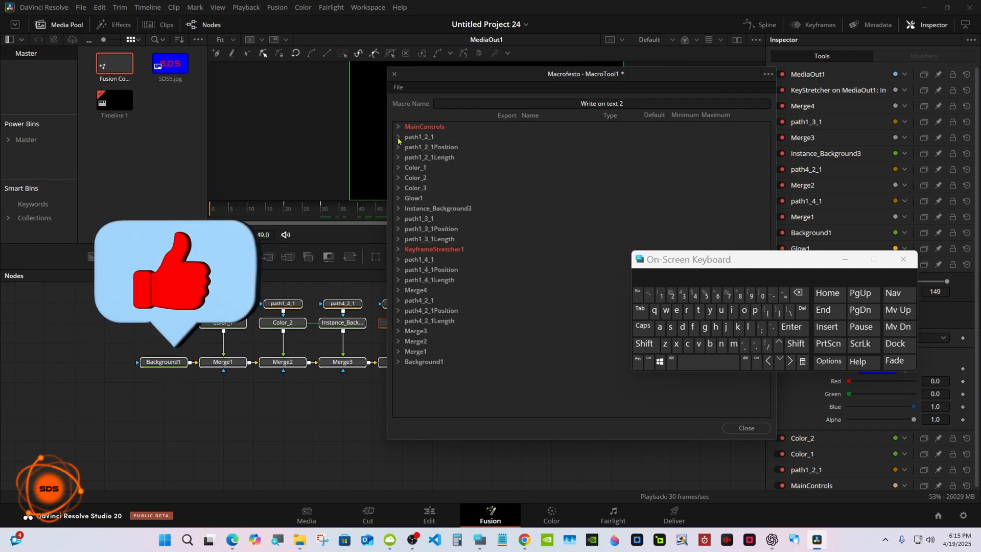
- Export the Border Width control of path1_2_1 to the macro and collapse that node's parameter list
click(398, 137)
click(508, 229)
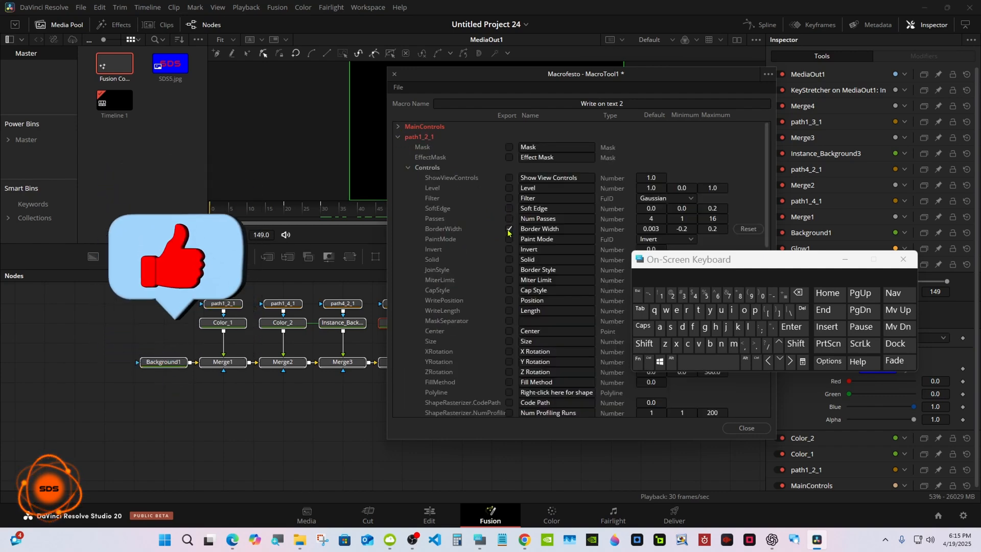
click(408, 167)
click(398, 138)
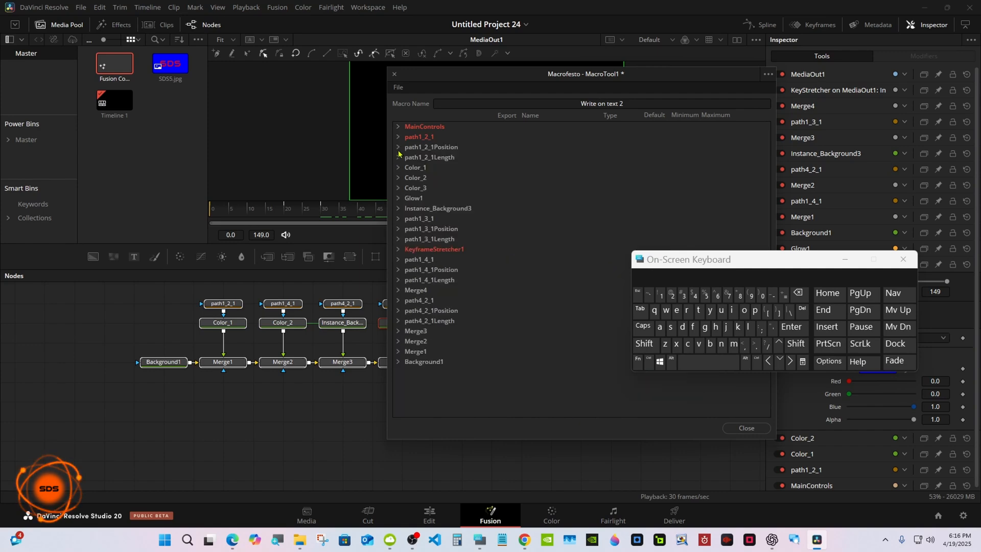
- Export Color_1's TopLeftRed, TopLeftGreen and TopLeftBlue parameters and name the color control "Color 1"
click(398, 168)
click(408, 219)
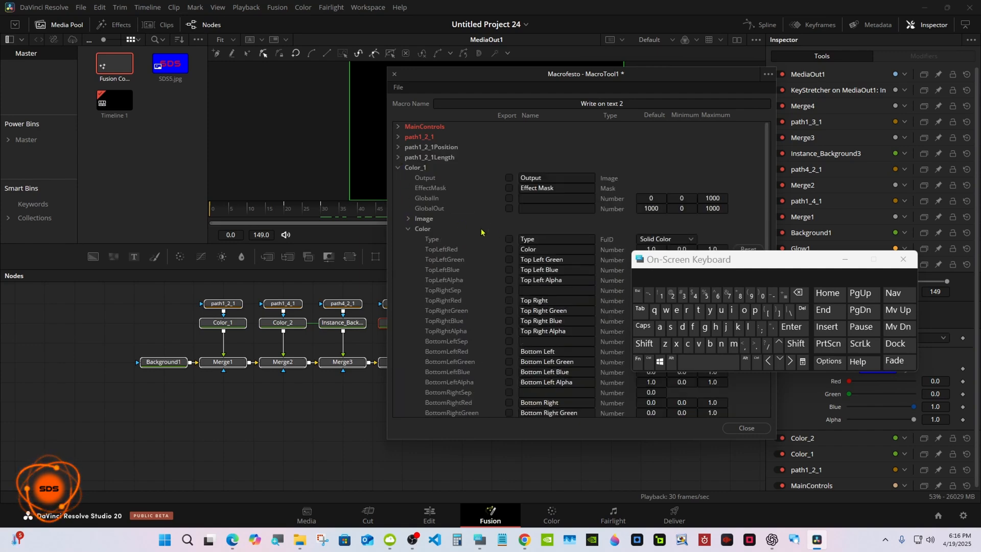
click(541, 249)
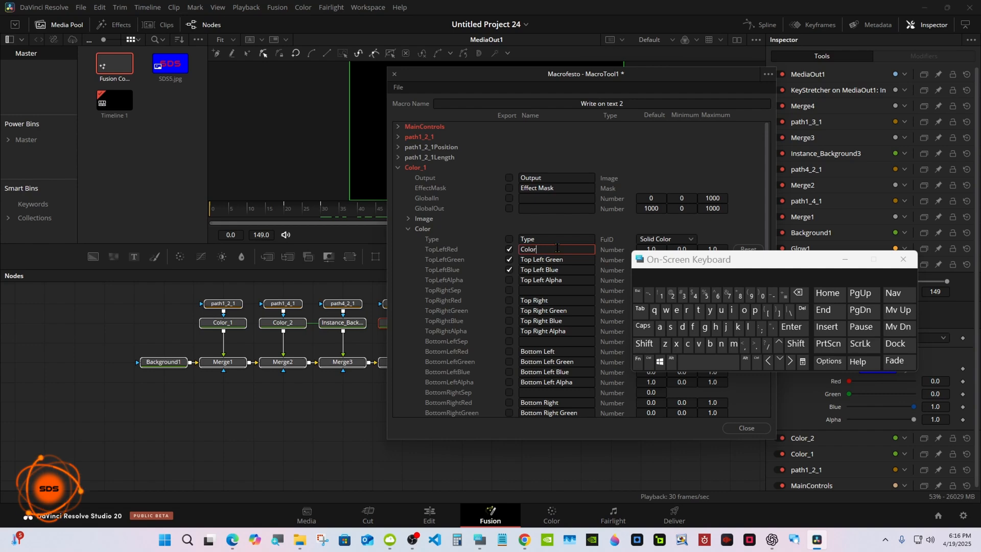
click(709, 362)
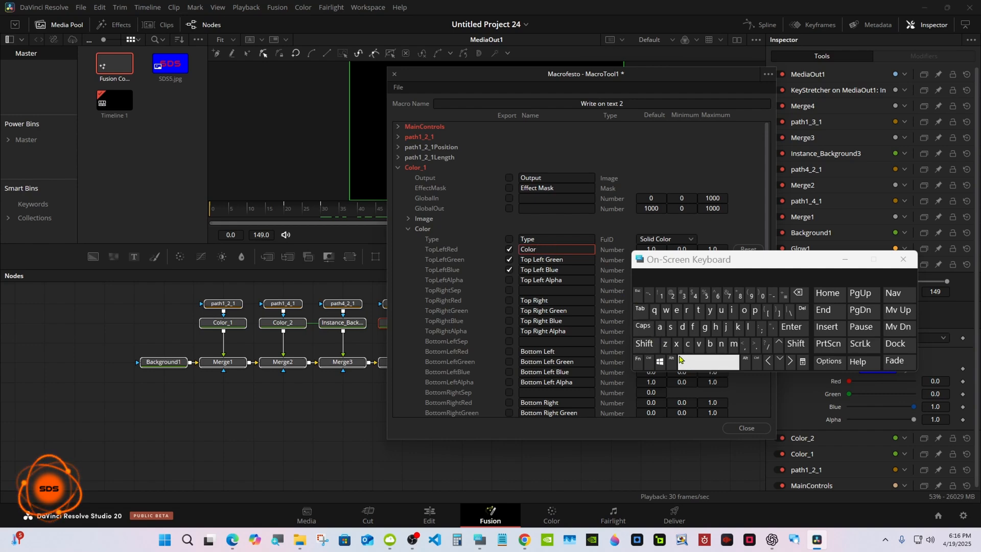
click(660, 295)
click(566, 221)
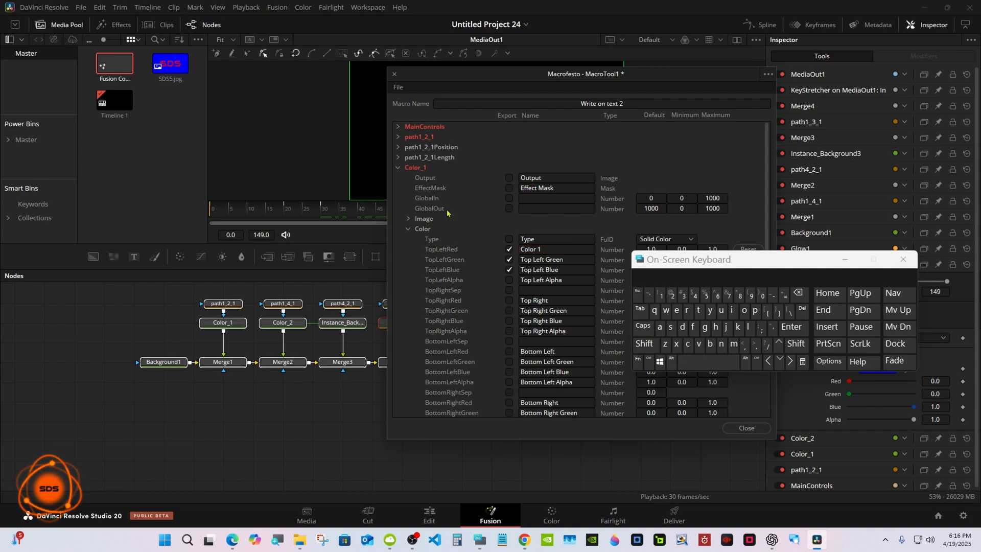
click(398, 168)
click(398, 168)
click(399, 169)
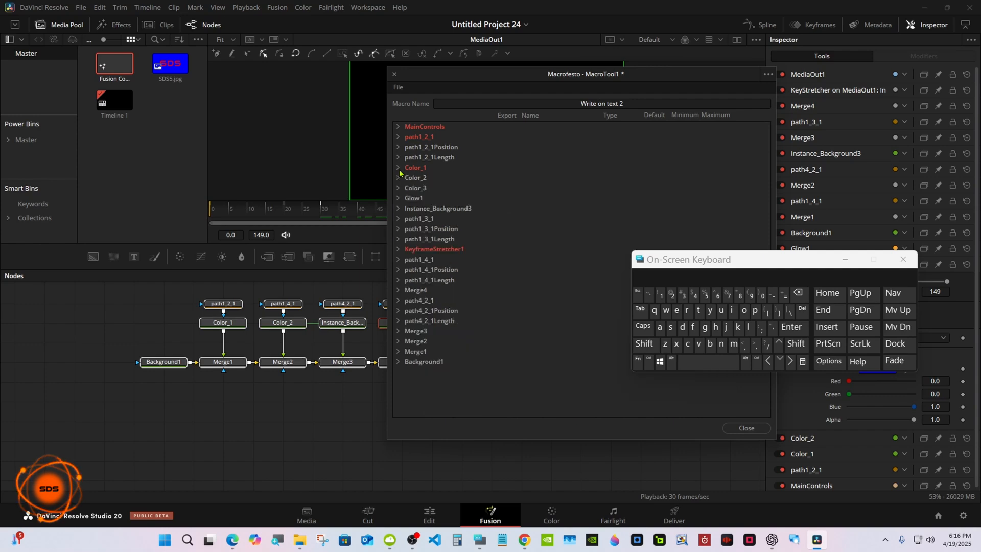
- Export Color_2's TopLeftRed, TopLeftGreen and TopLeftBlue parameters, name the color control "Color 2" and collapse that node's parameter list
click(399, 177)
click(423, 231)
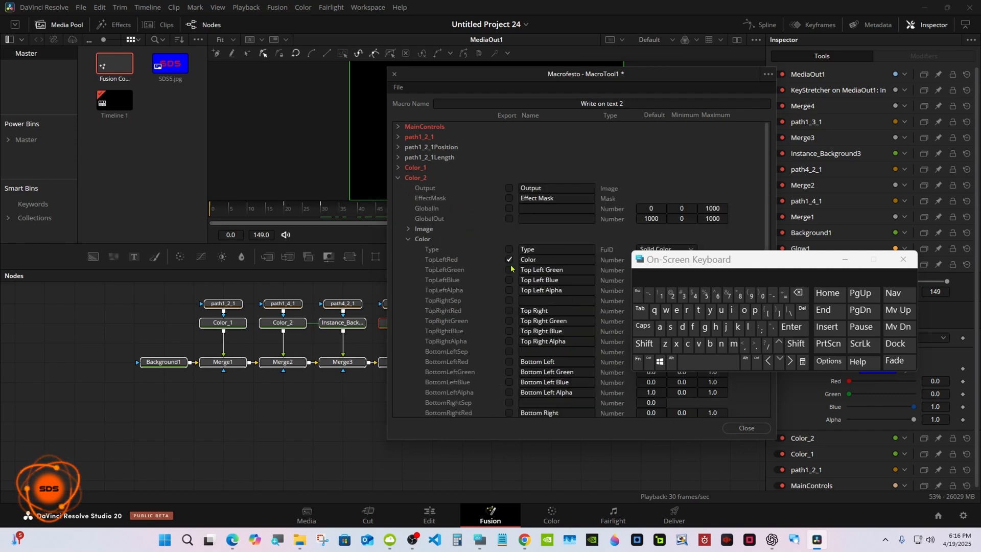
click(555, 259)
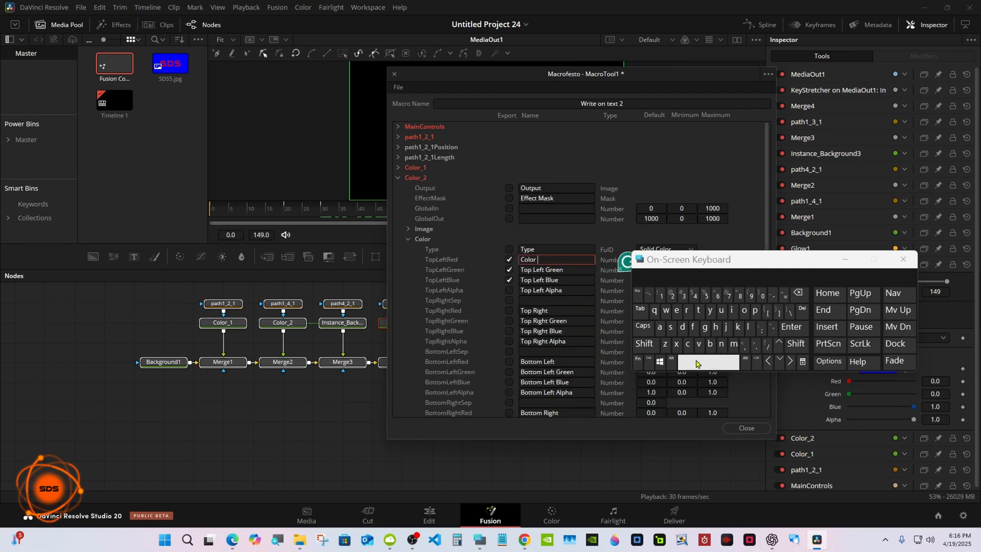
click(671, 296)
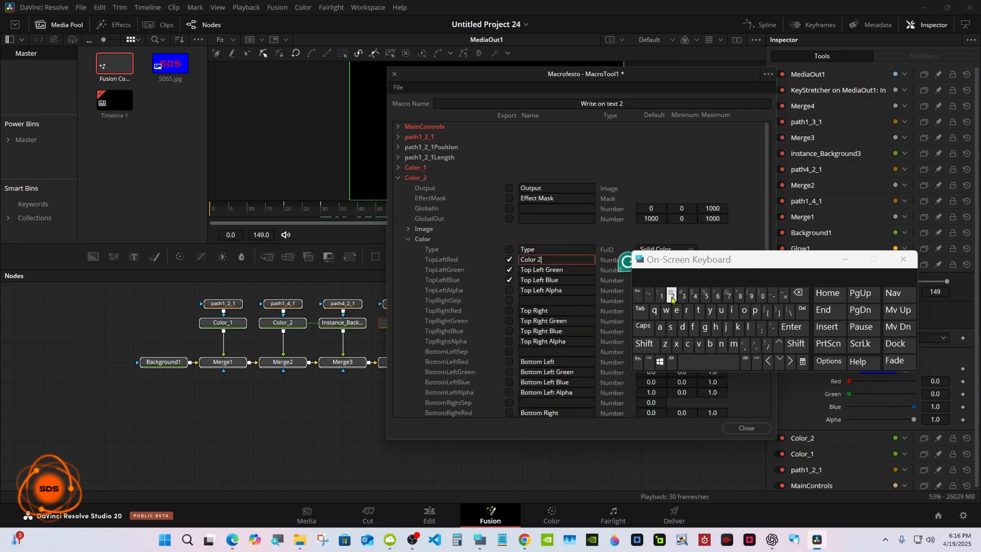
click(534, 228)
click(398, 178)
- Export Color_3's TopLeftRed, TopLeftGreen and TopLeftBlue parameters, name the color control "Color 3" and collapse that node's parameter list
click(399, 188)
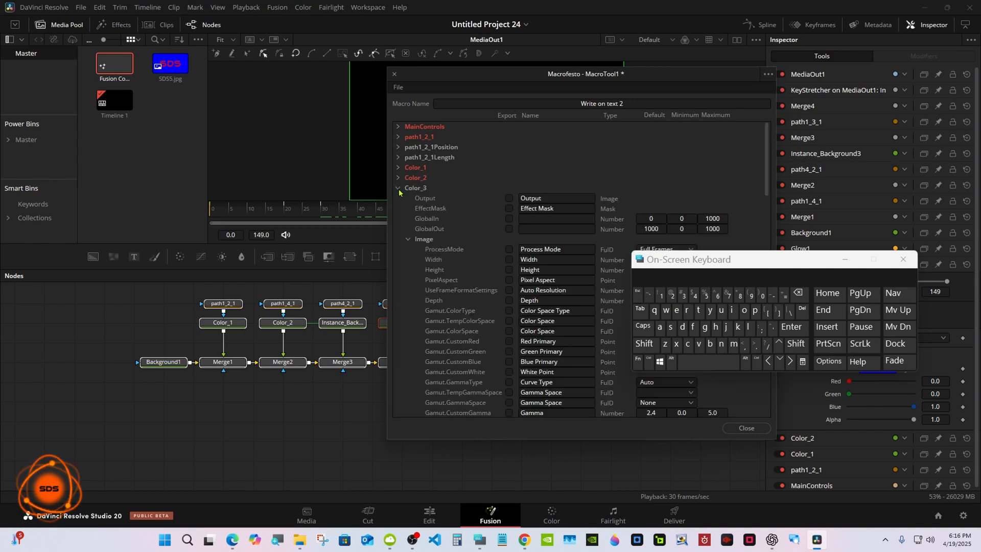
click(408, 238)
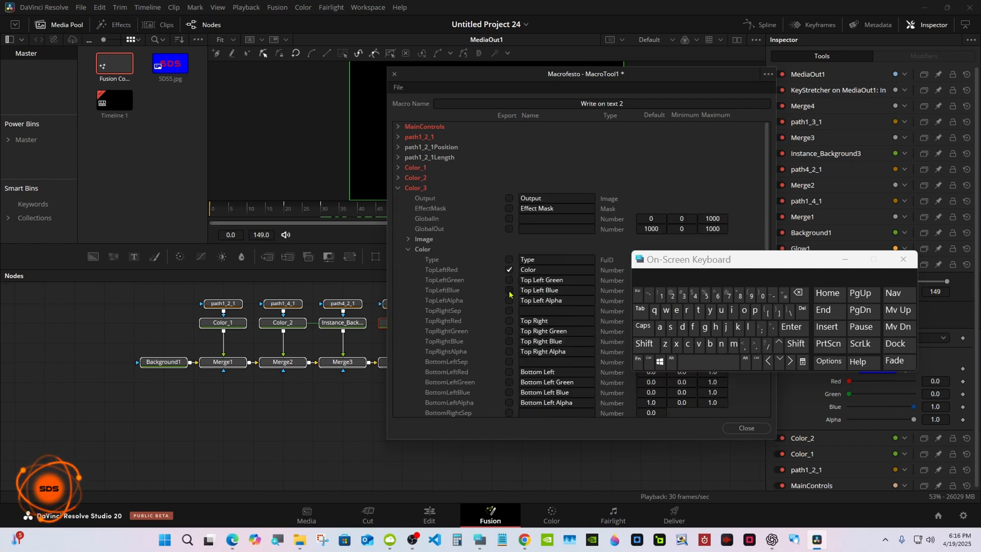
click(531, 270)
click(708, 362)
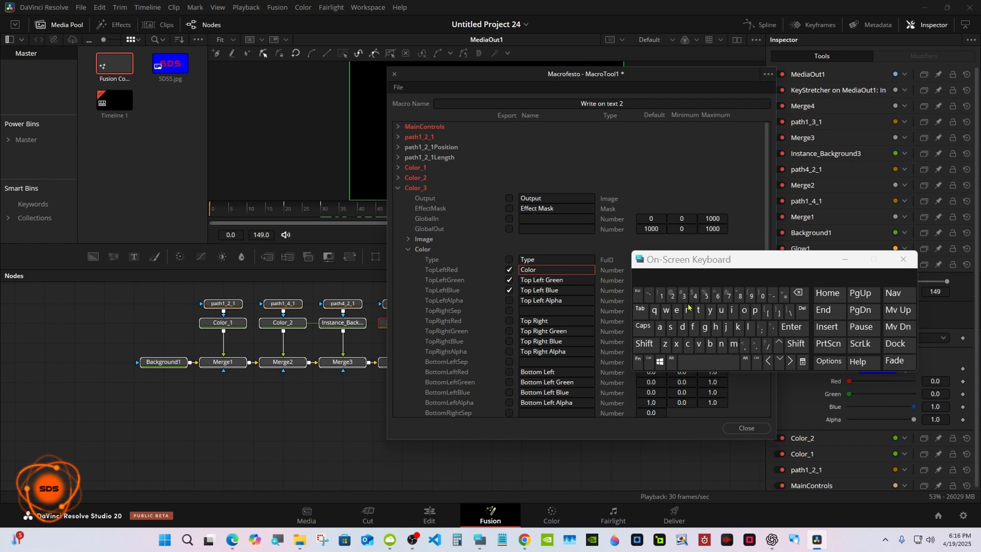
click(683, 295)
click(528, 156)
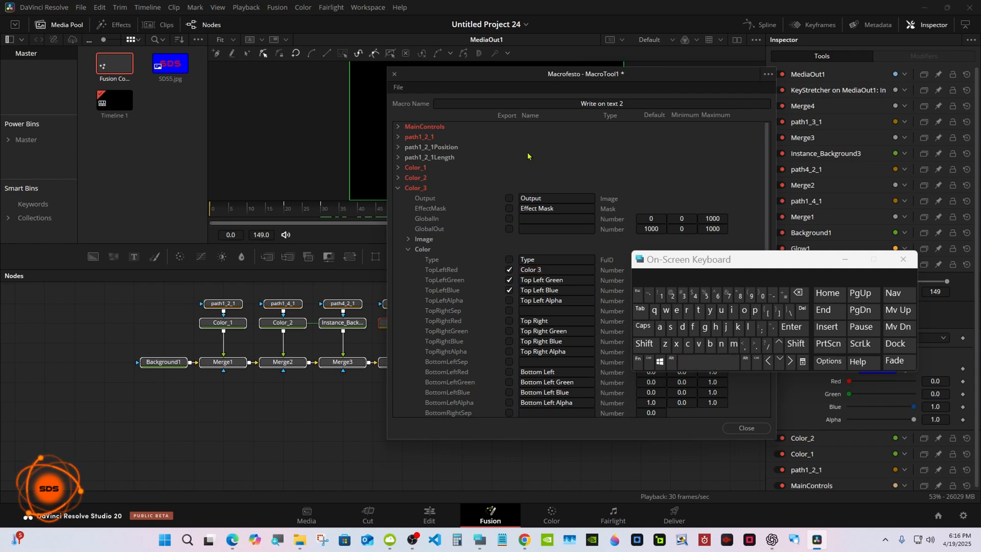
click(398, 188)
- Export Glow1's XGlowSize, Glow and BlendClone parameters to the macro and collapse that node's parameter list
click(398, 198)
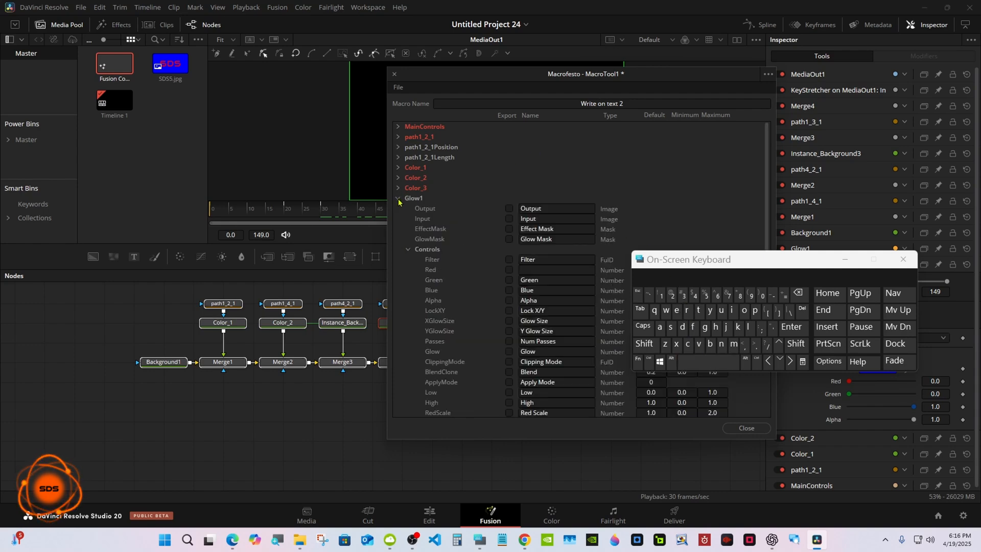
click(408, 249)
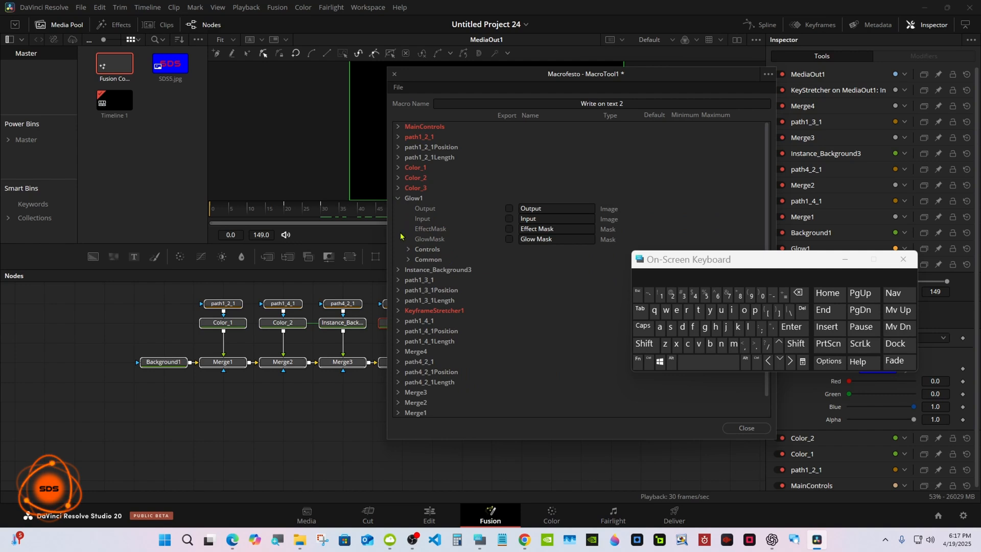
click(408, 249)
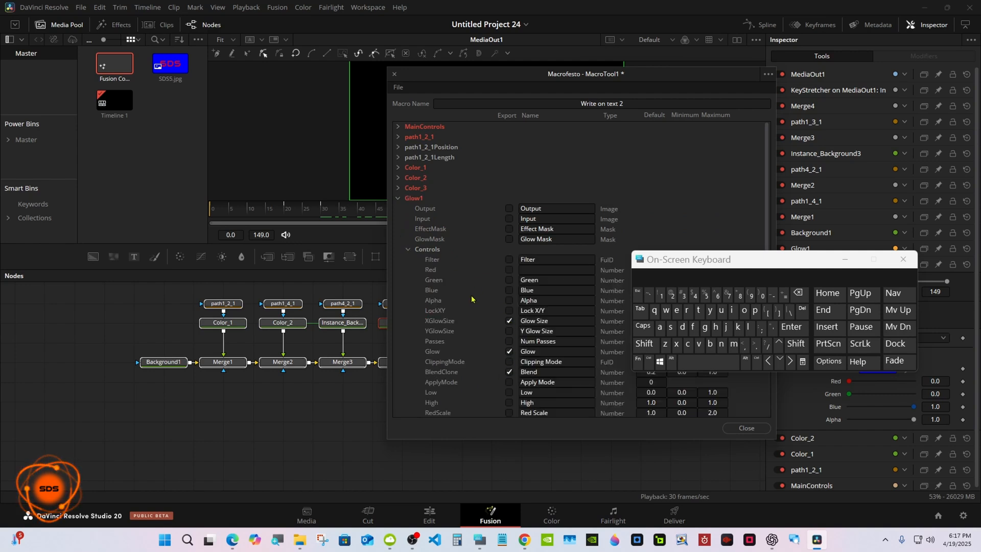
click(408, 250)
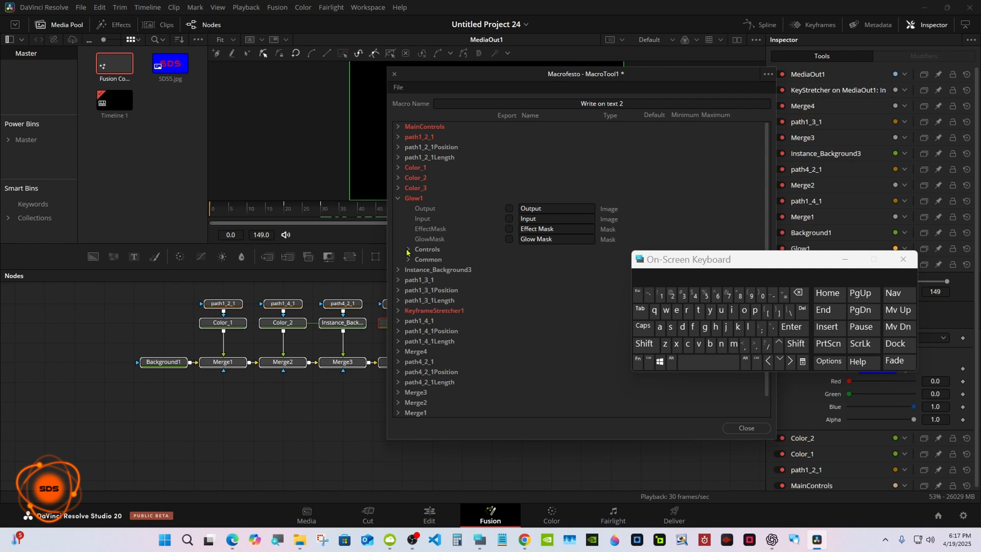
click(398, 198)
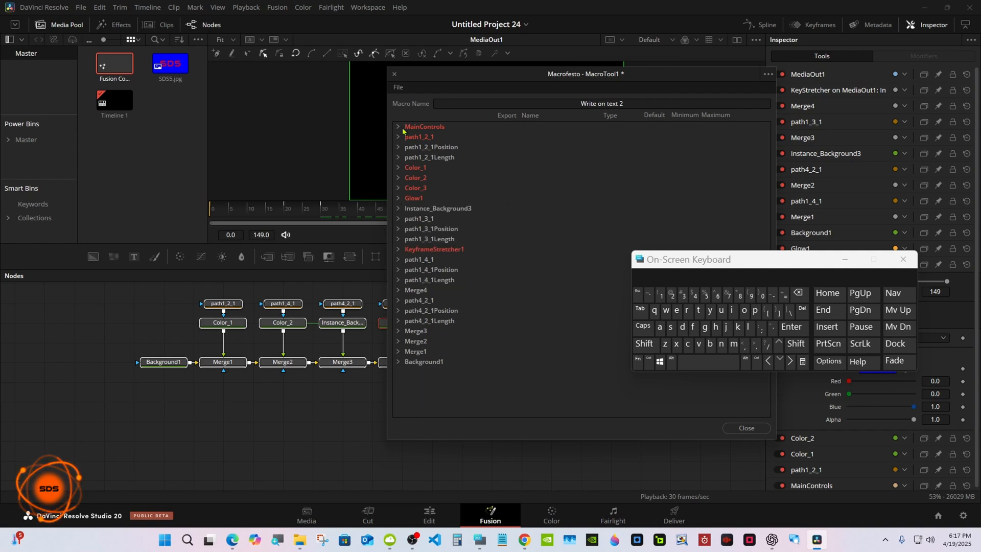
- Start saving the macro as a group and browse to the Fusion folder's Templates > Edit > Titles > Write on text subfolder
click(399, 88)
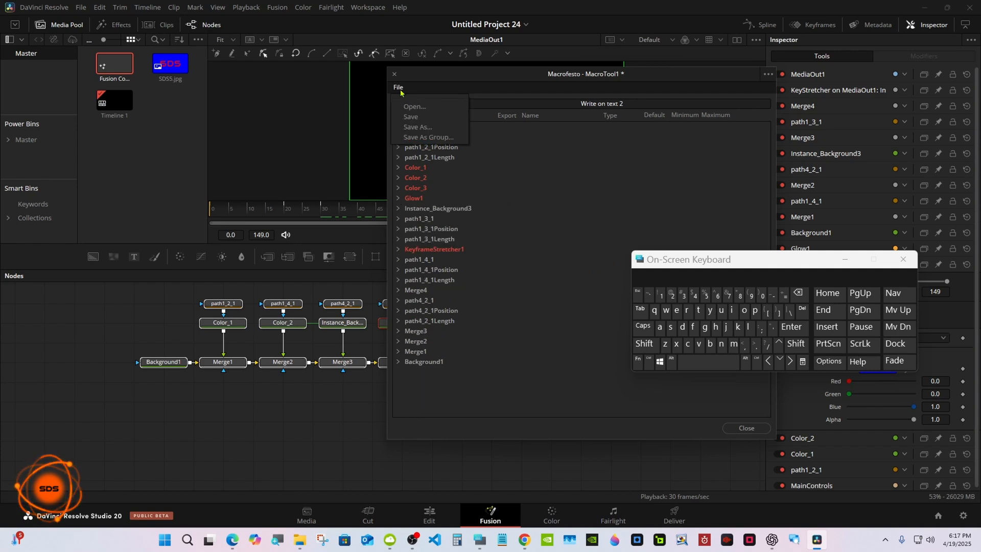
click(434, 137)
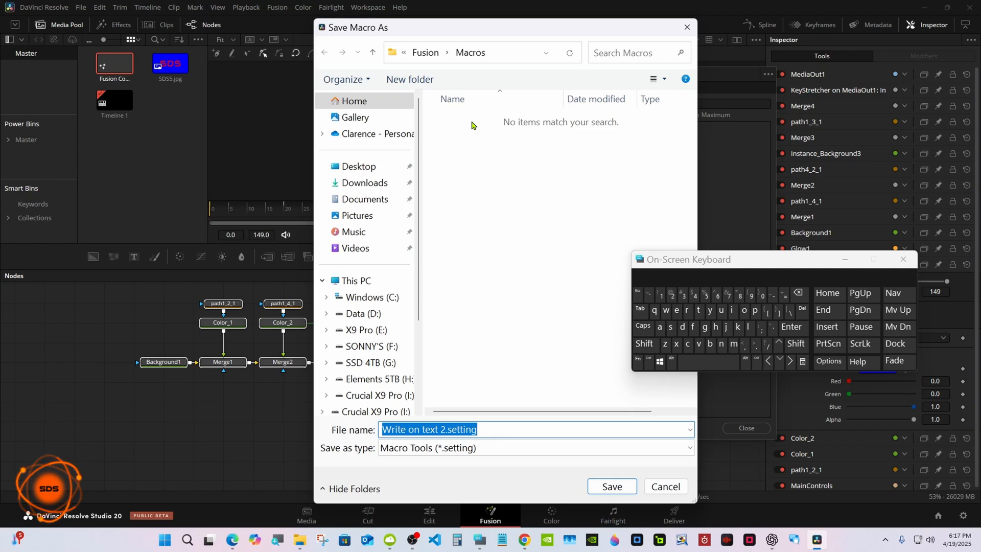
click(427, 52)
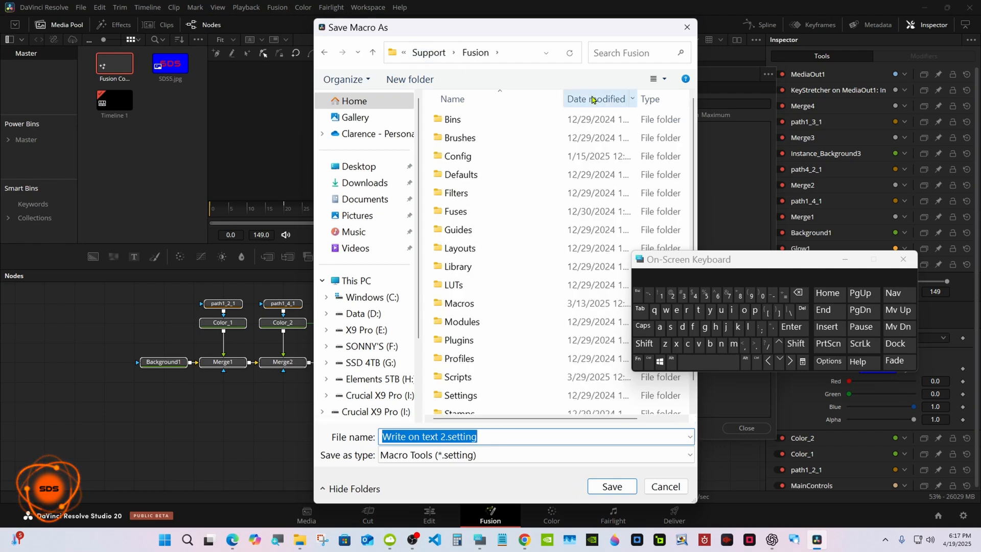
scroll(695, 234, down, 1)
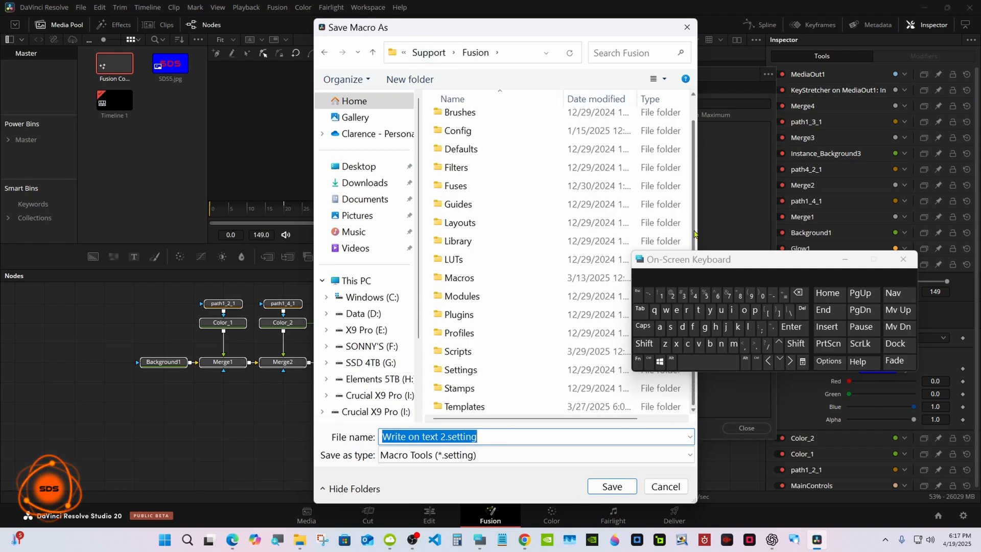
double_click(523, 412)
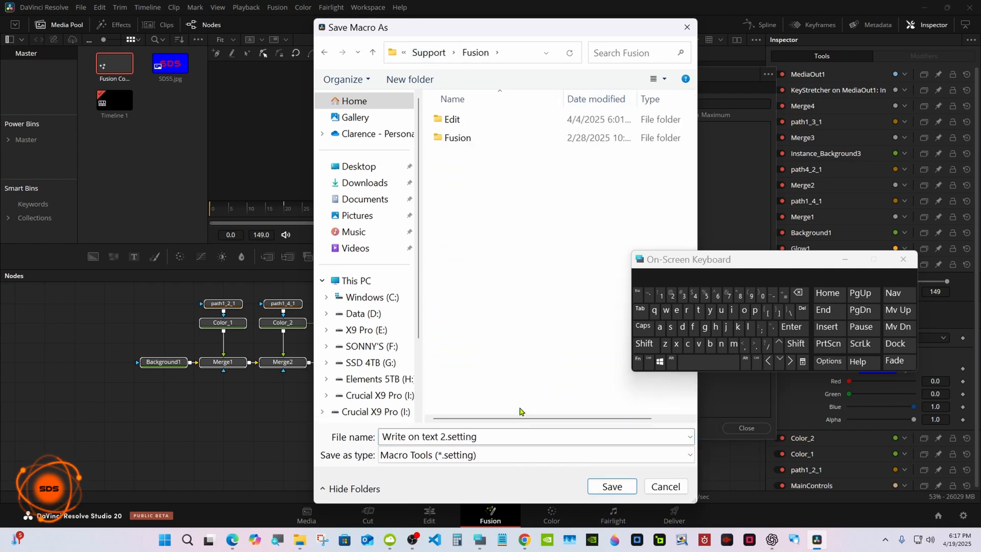
double_click(501, 123)
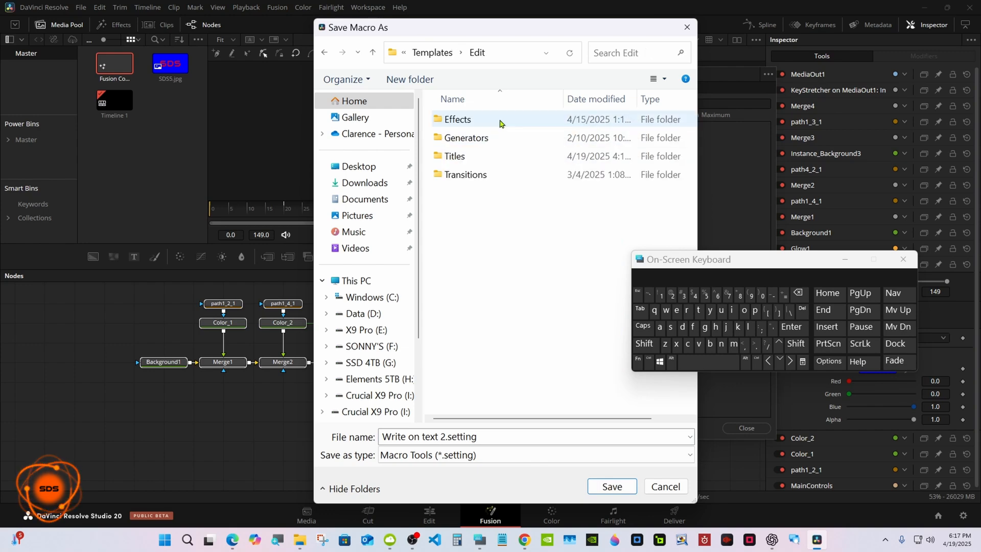
click(500, 156)
double_click(506, 157)
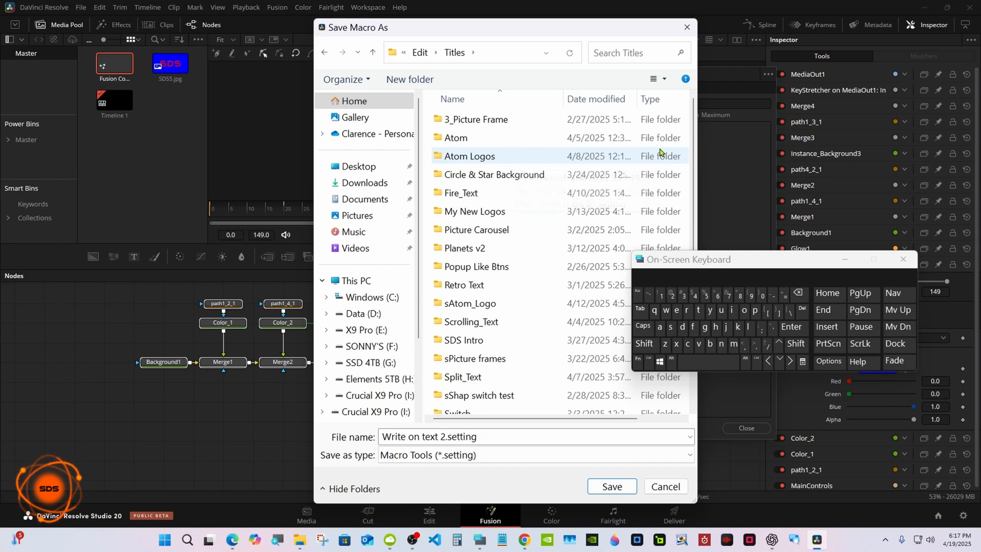
scroll(516, 230, down, 2)
double_click(504, 406)
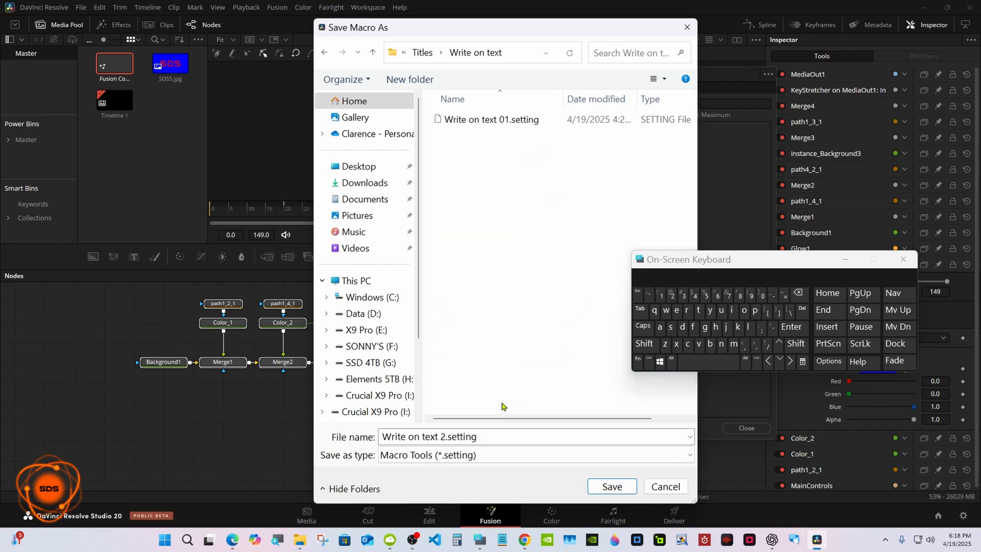
- Save the macro as "Write on text 02.setting", then close the macro editor and minimize the on-screen keyboard
click(440, 435)
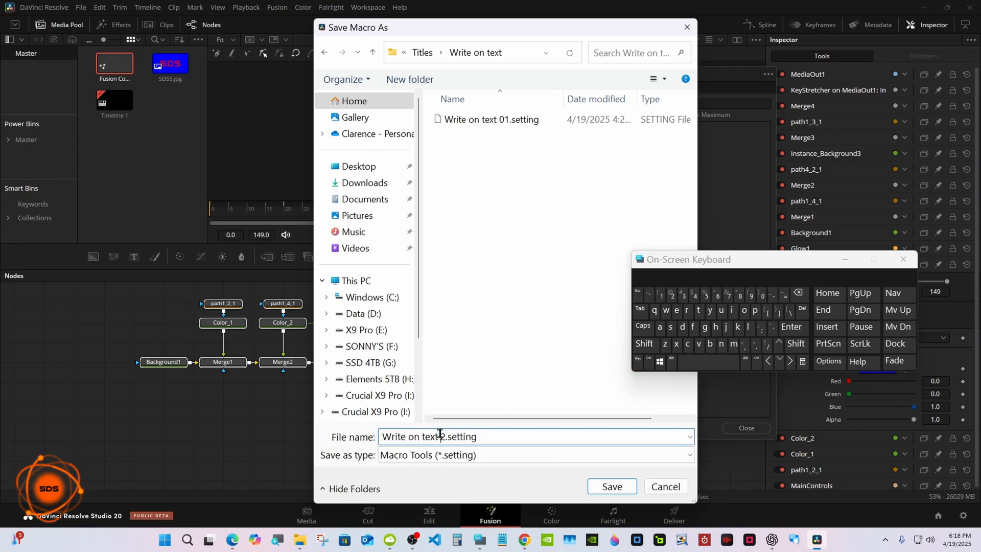
click(761, 295)
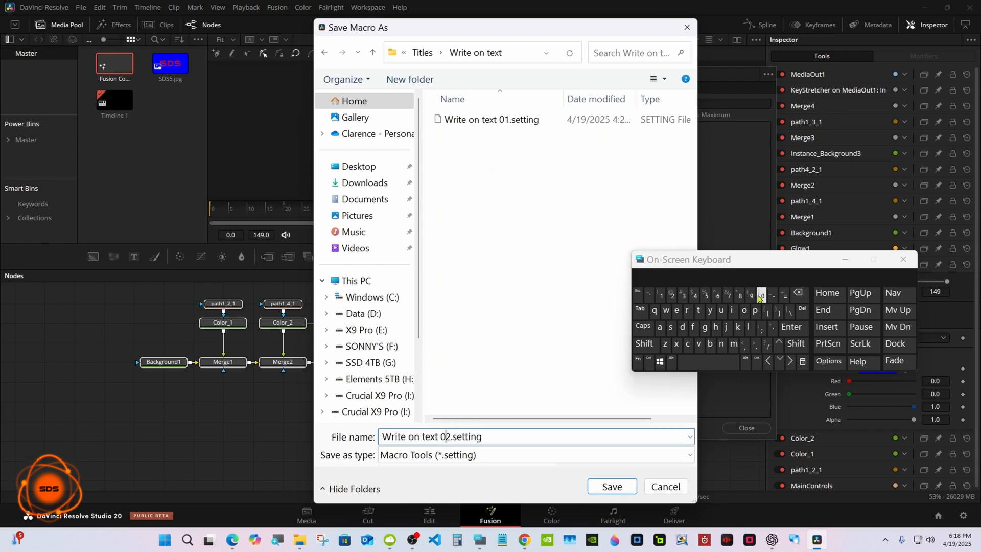
click(612, 486)
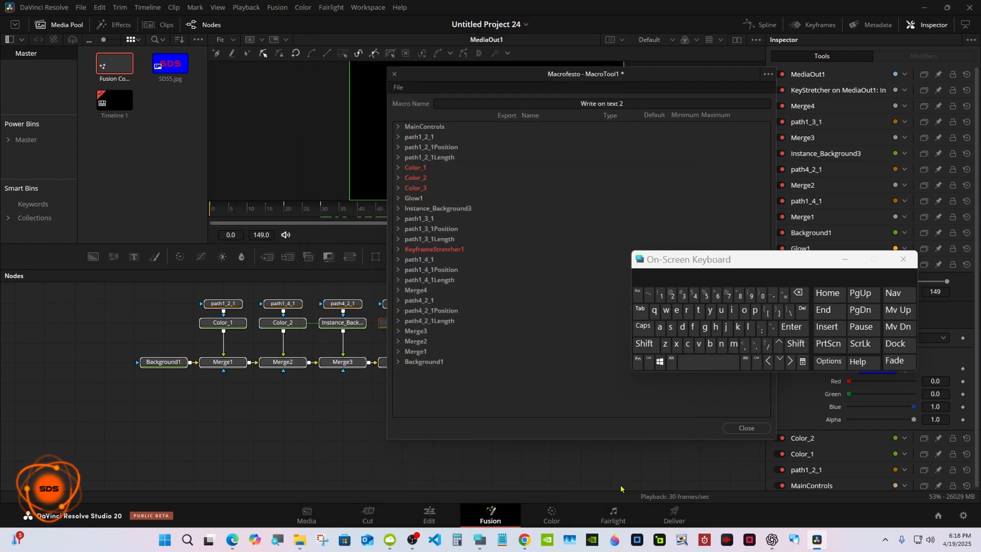
click(738, 429)
click(741, 380)
click(844, 259)
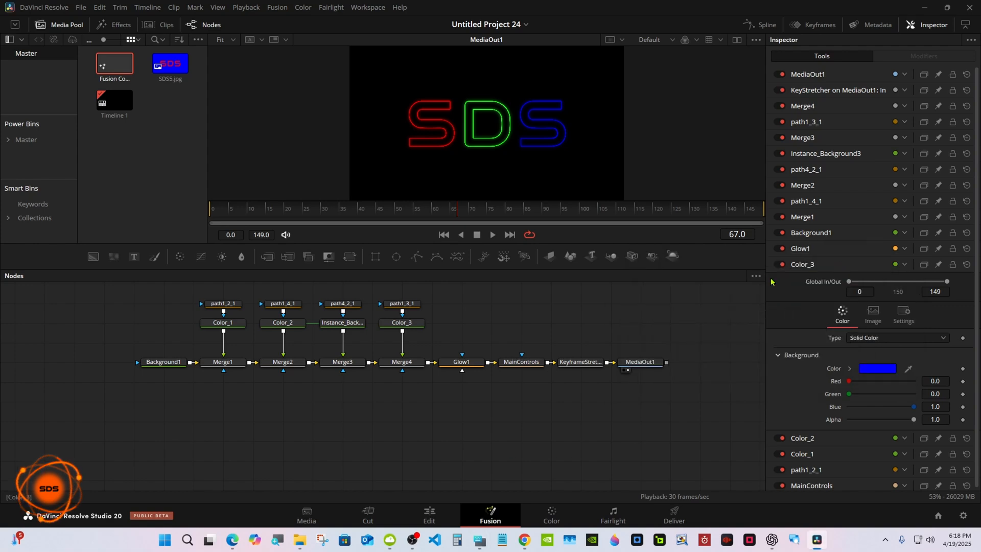
- On the Edit page, place the Write on text 02 title on Video 1 after Fusion Composition 1 and lengthen it to end at 00:00:14:06
click(431, 513)
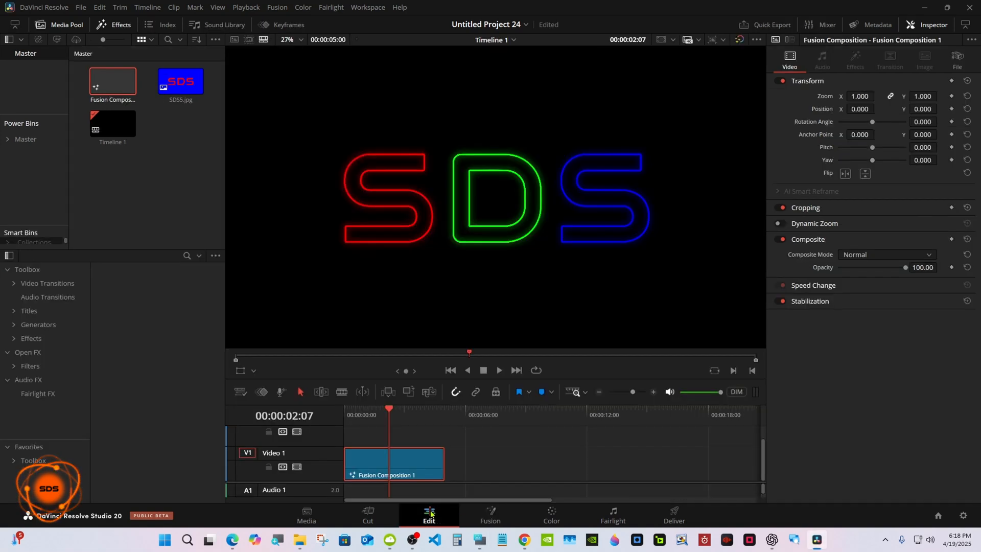
click(15, 313)
scroll(80, 409, down, 10)
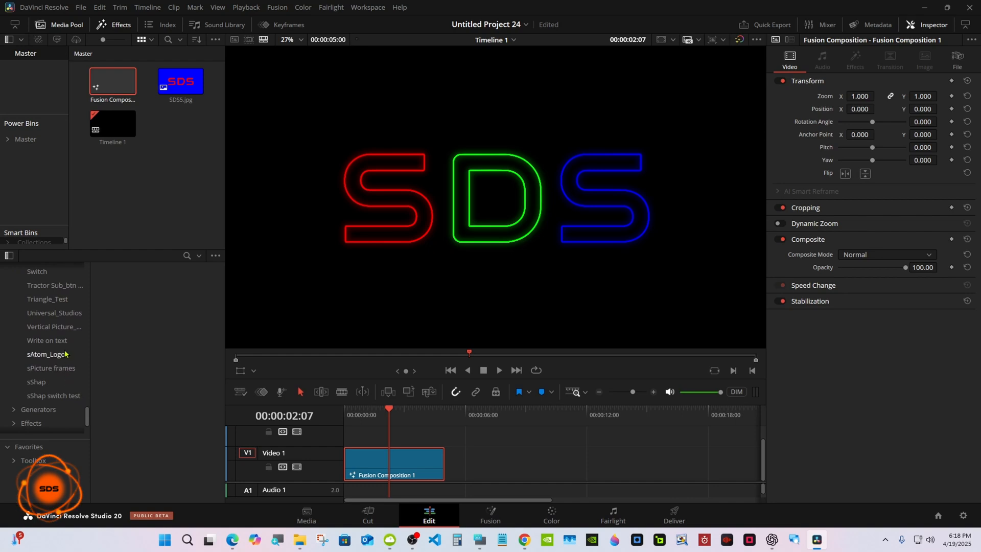
click(48, 340)
click(132, 313)
drag(132, 313, 481, 432)
drag(561, 463, 630, 463)
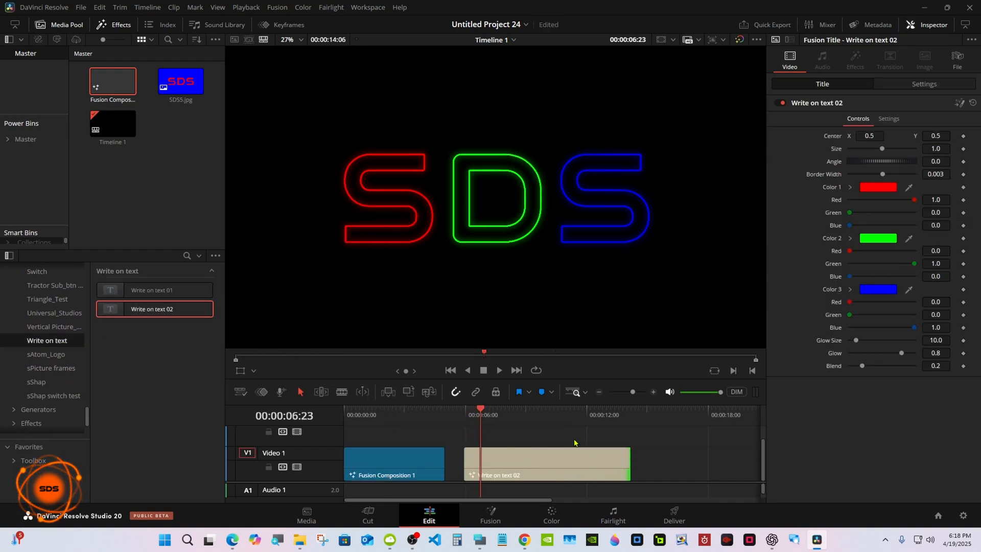
- Play through the Write on text 02 clip to check how its animation adapts to the longer duration
key(j)
click(500, 373)
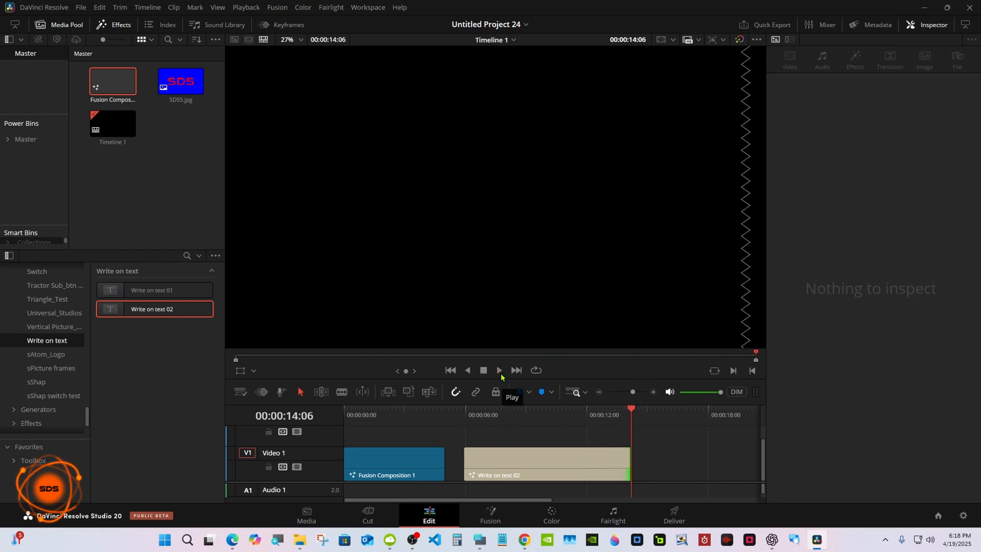
click(475, 414)
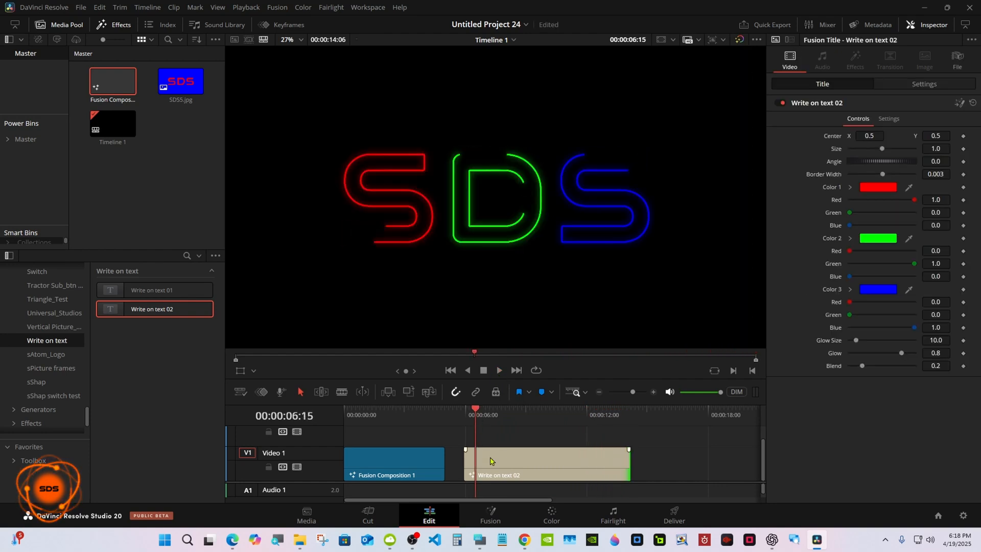
- Move the Write on text 02 clip flush against Fusion Composition 1 and shorten it to end at 00:00:10:00
drag(490, 461, 471, 461)
click(458, 408)
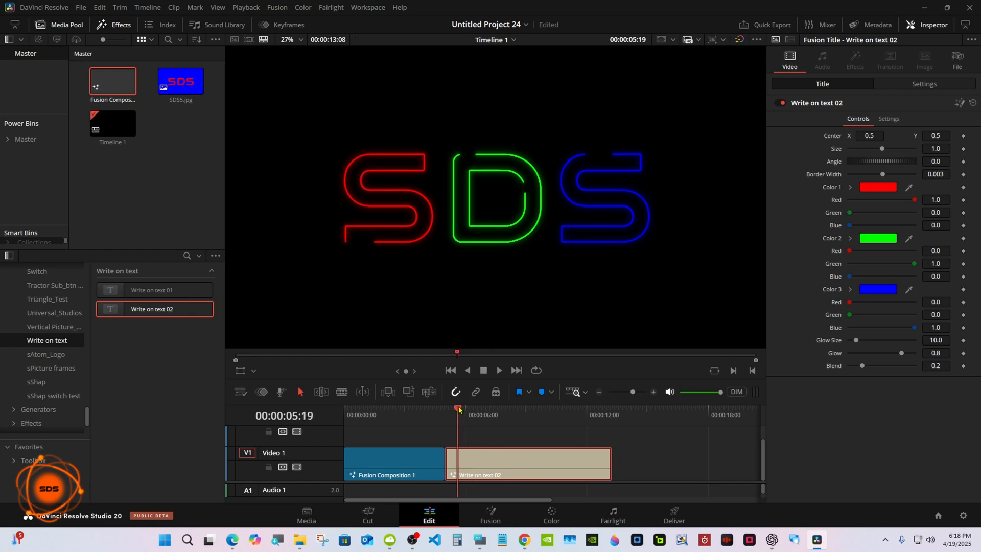
drag(458, 409, 474, 408)
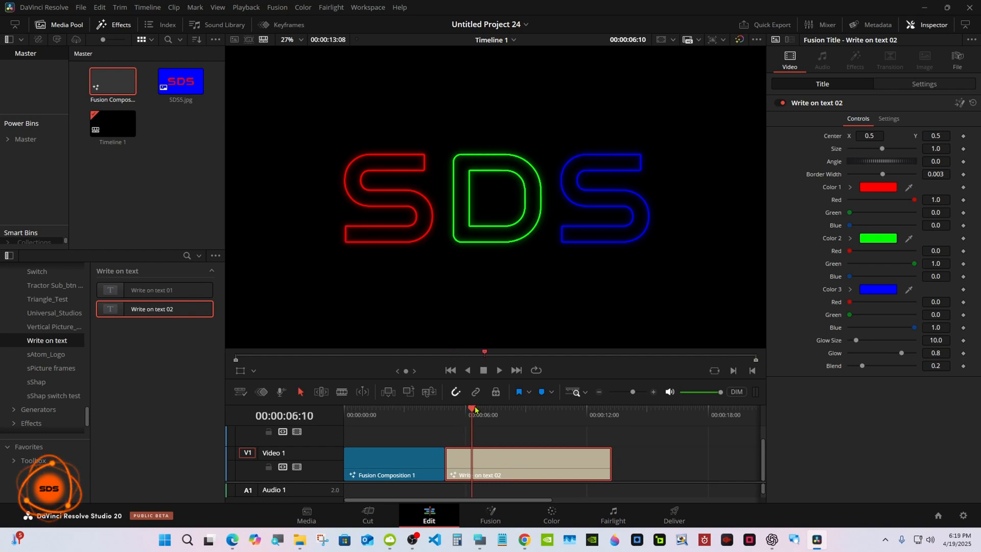
drag(605, 463, 539, 466)
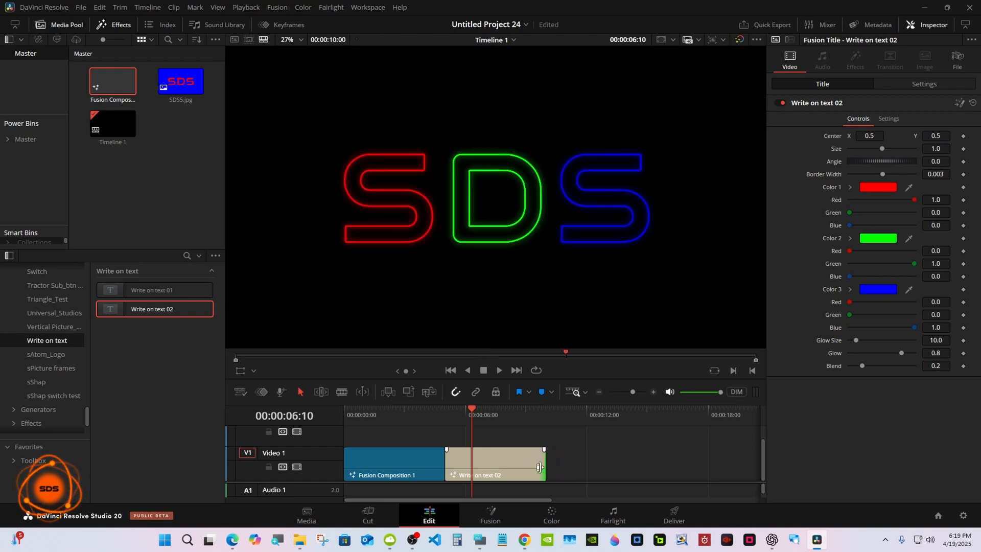
- Play the timeline from the beginning to preview Fusion Composition 1 followed by the Write on text 02 title
click(342, 412)
scroll(496, 428, down, 1)
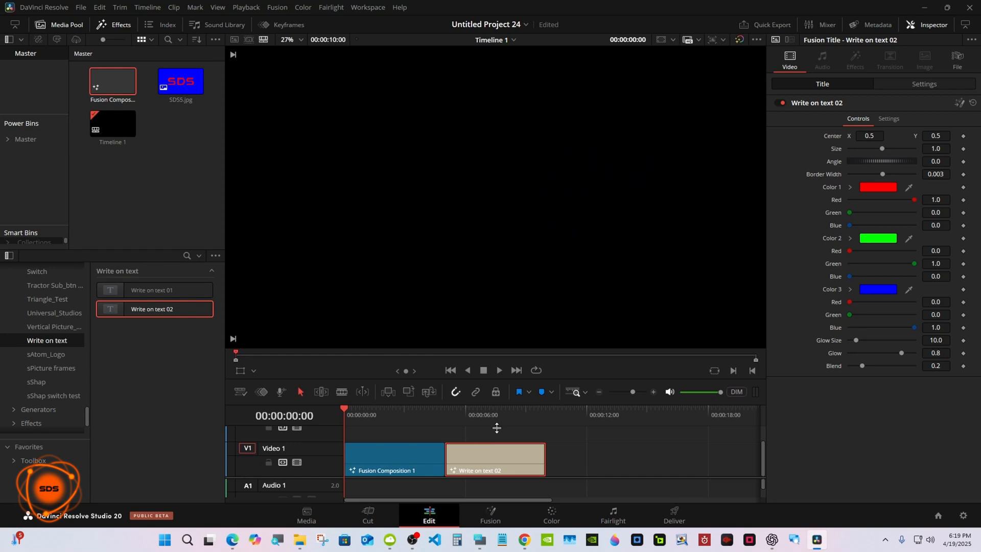
click(560, 447)
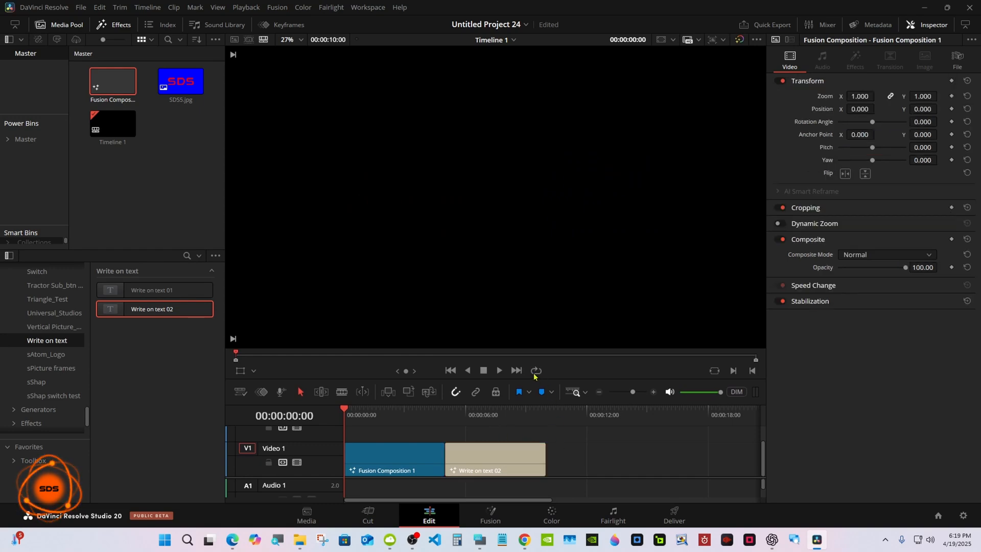
click(498, 371)
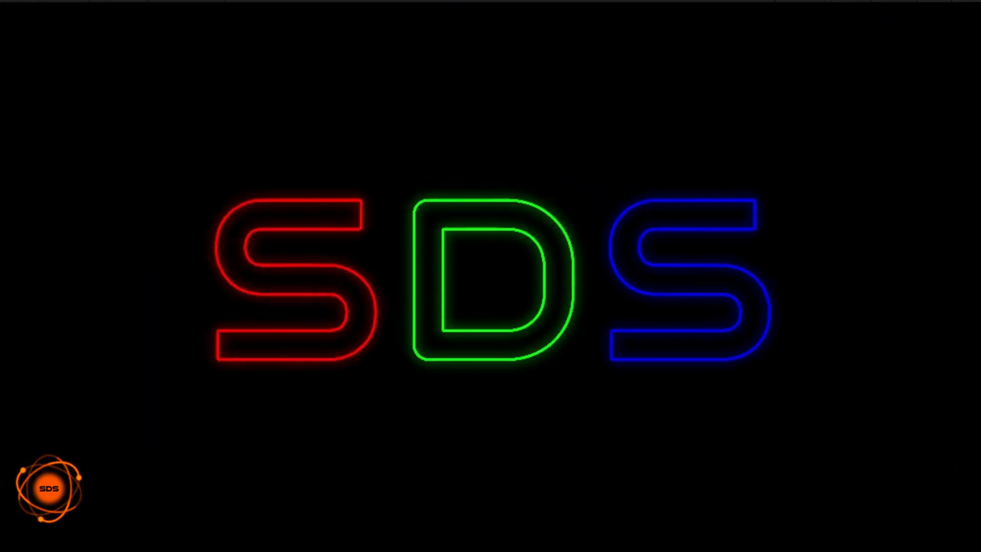